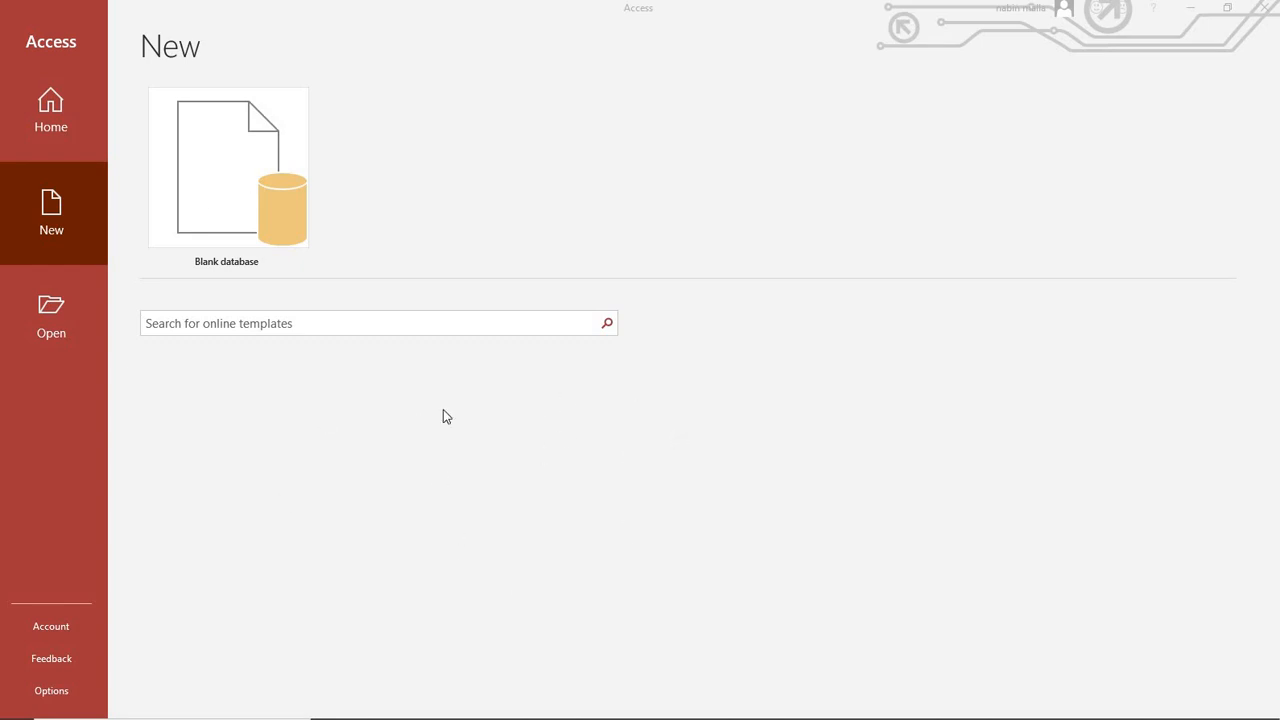
Create a blank database named 'office' in place of the default Database3.
left_click(215, 190)
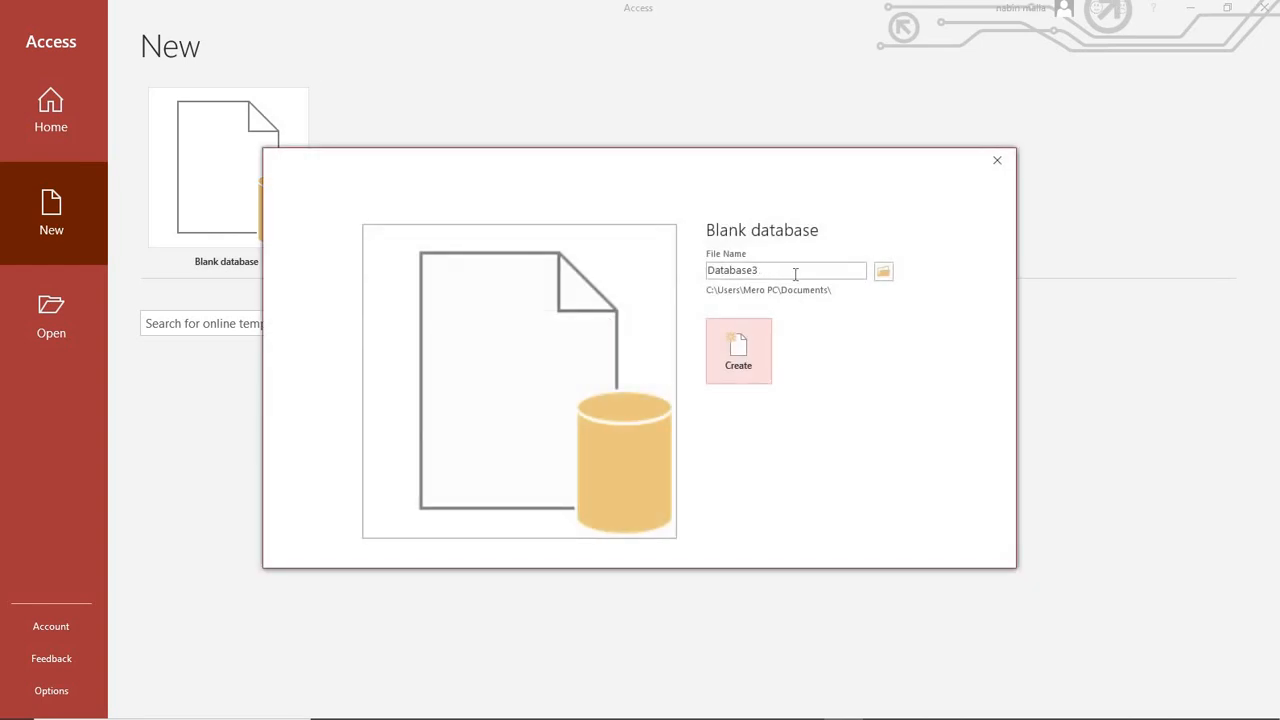
left_click_drag(796, 274, 622, 269)
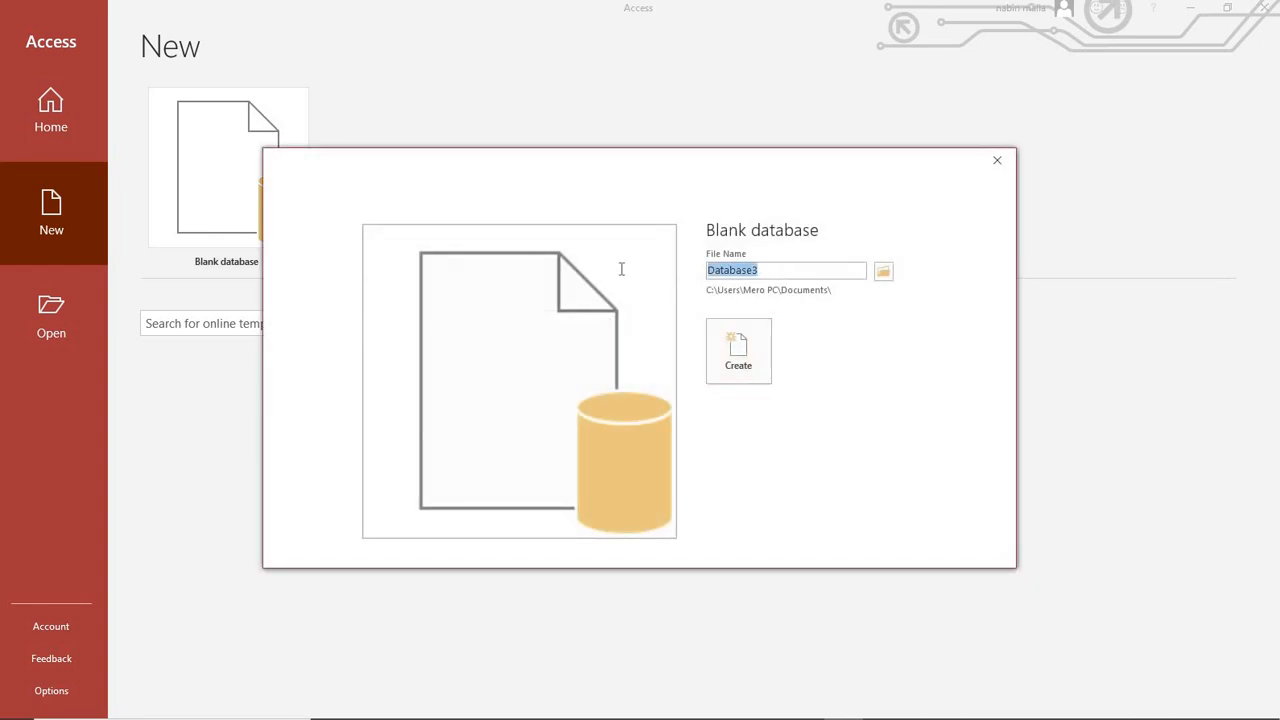
left_click(834, 271)
double_click(832, 273)
type("office")
left_click(740, 352)
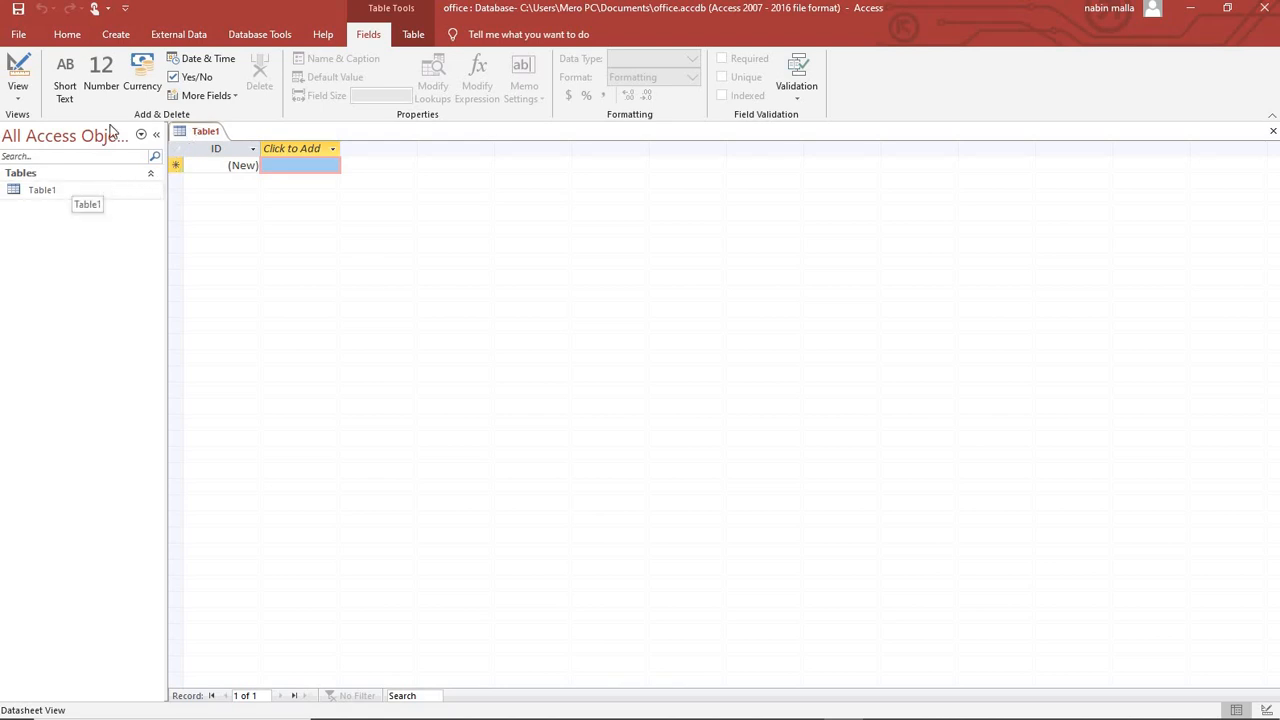
left_click(116, 36)
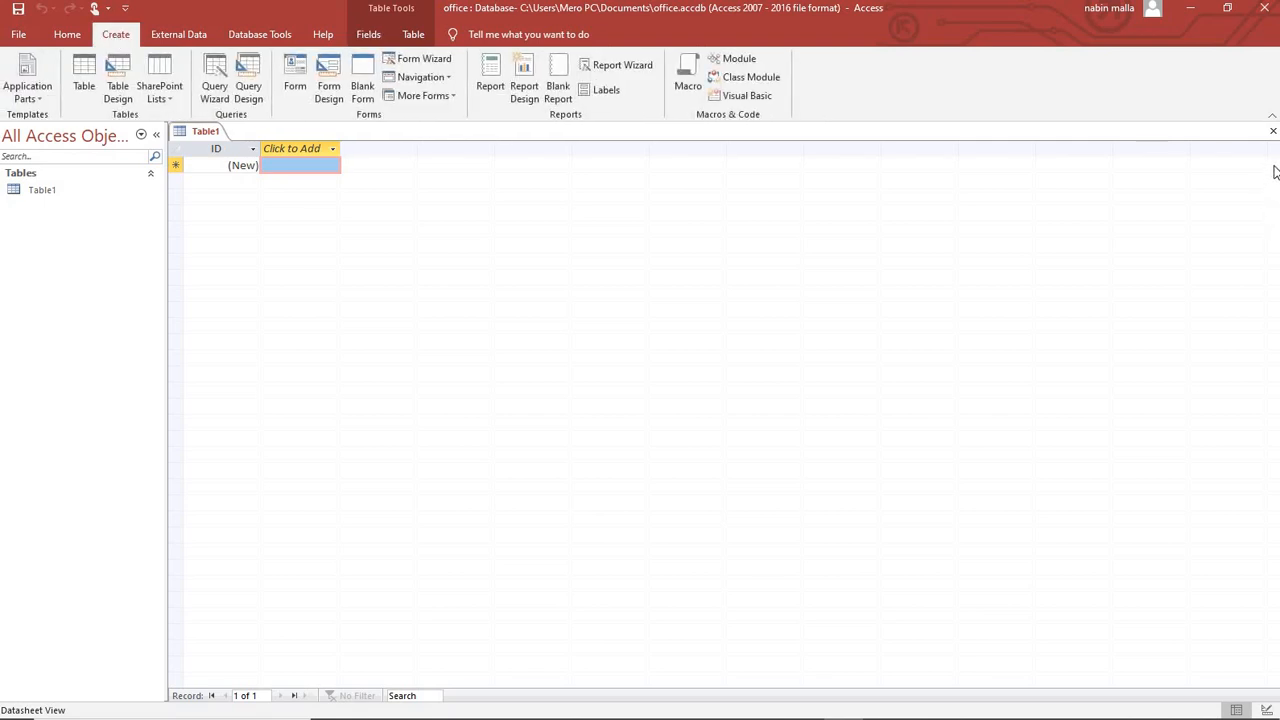
left_click(1273, 131)
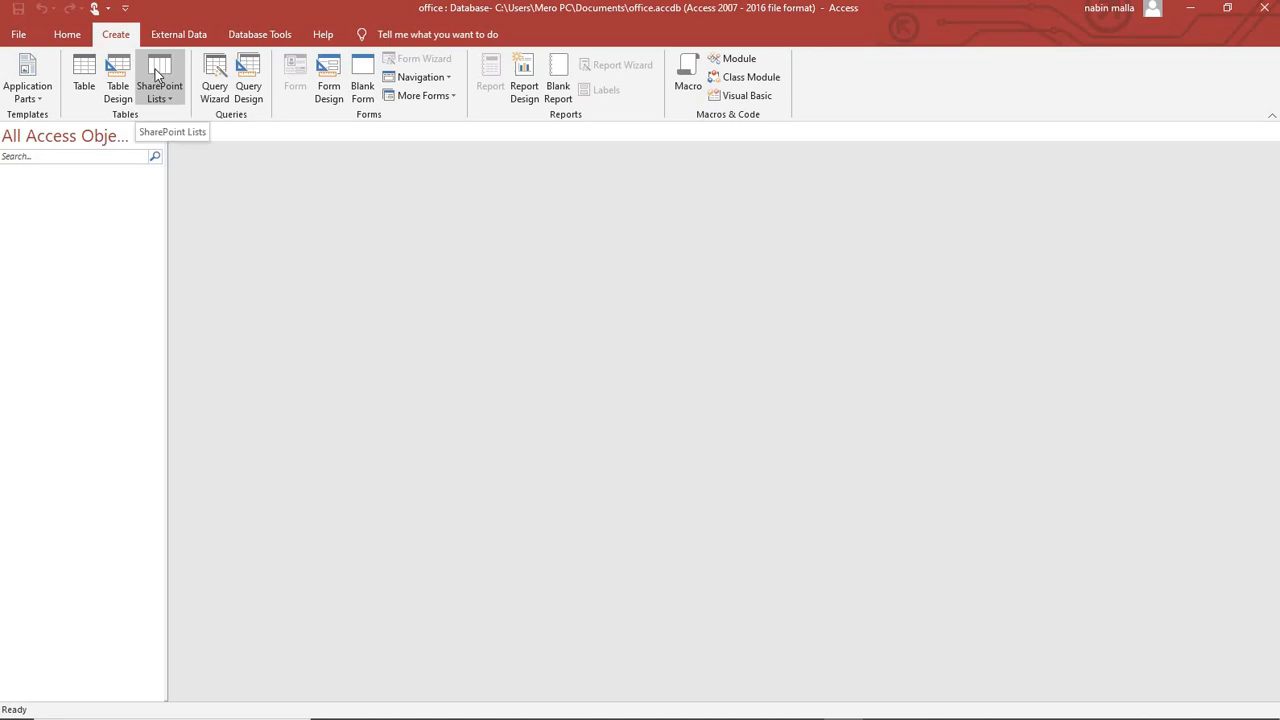
left_click(85, 75)
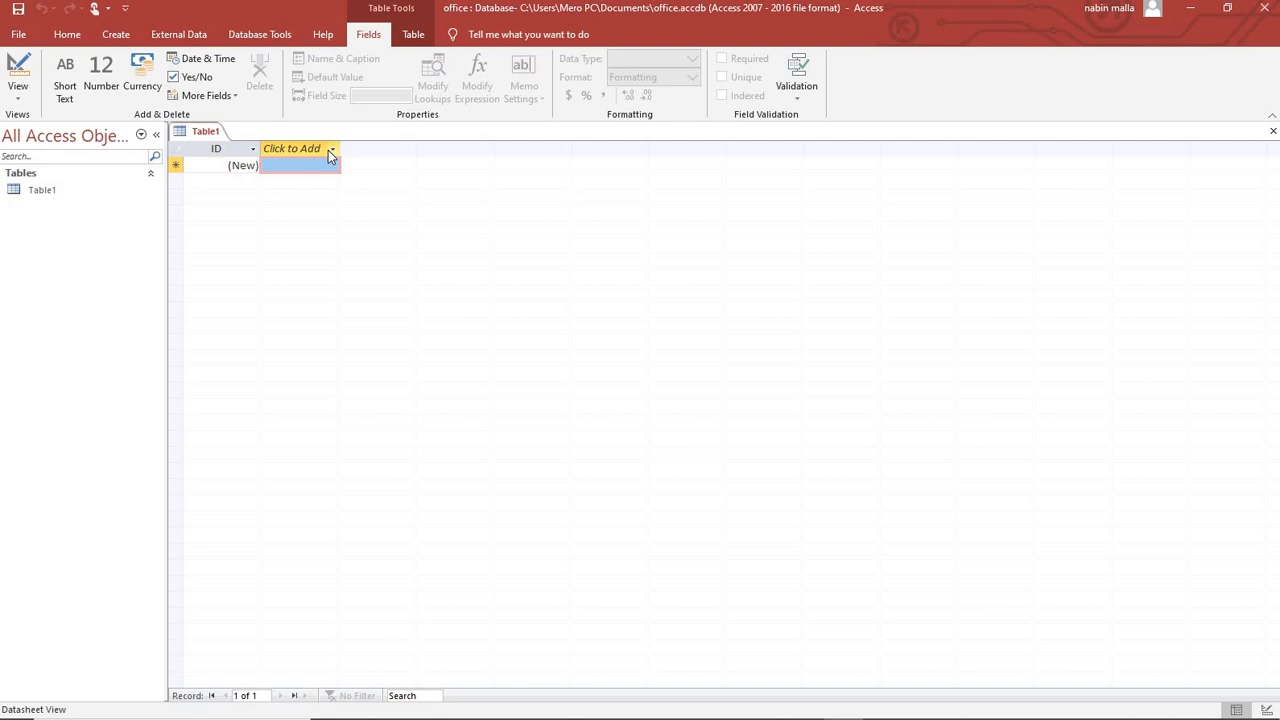
Save Table1 under the name 'info' so it opens in Design View.
left_click(18, 72)
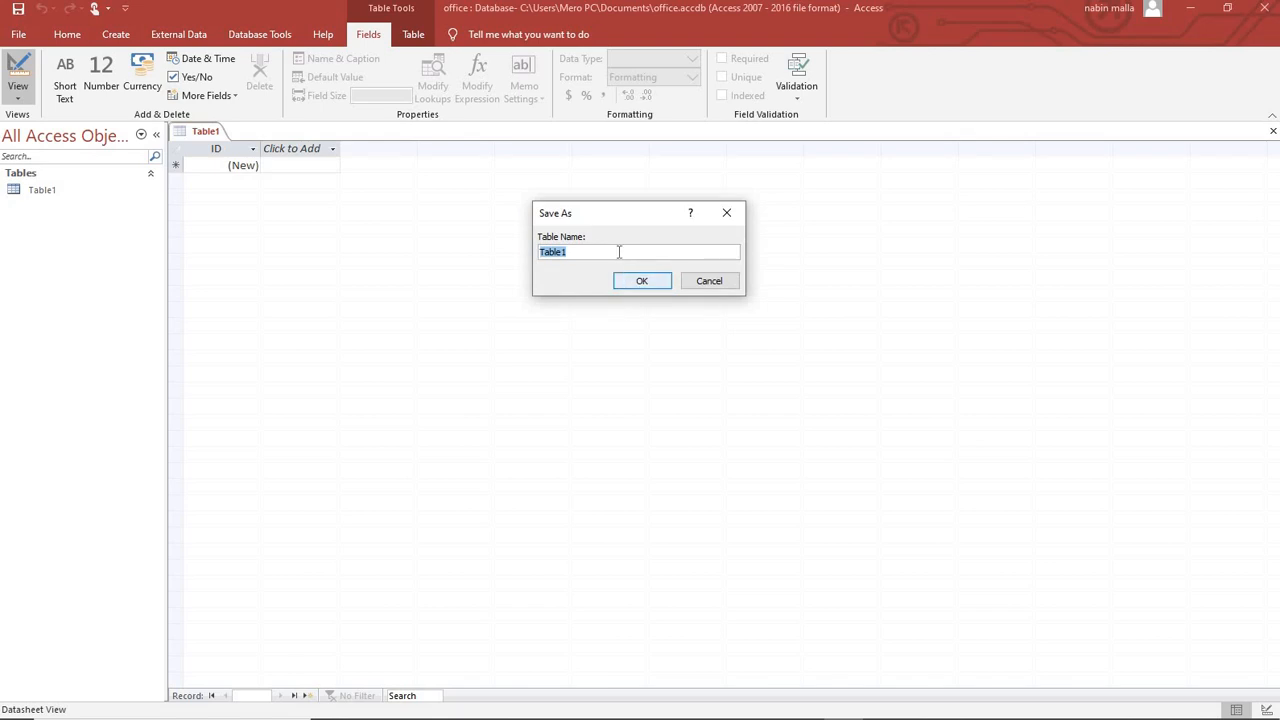
left_click_drag(620, 252, 389, 241)
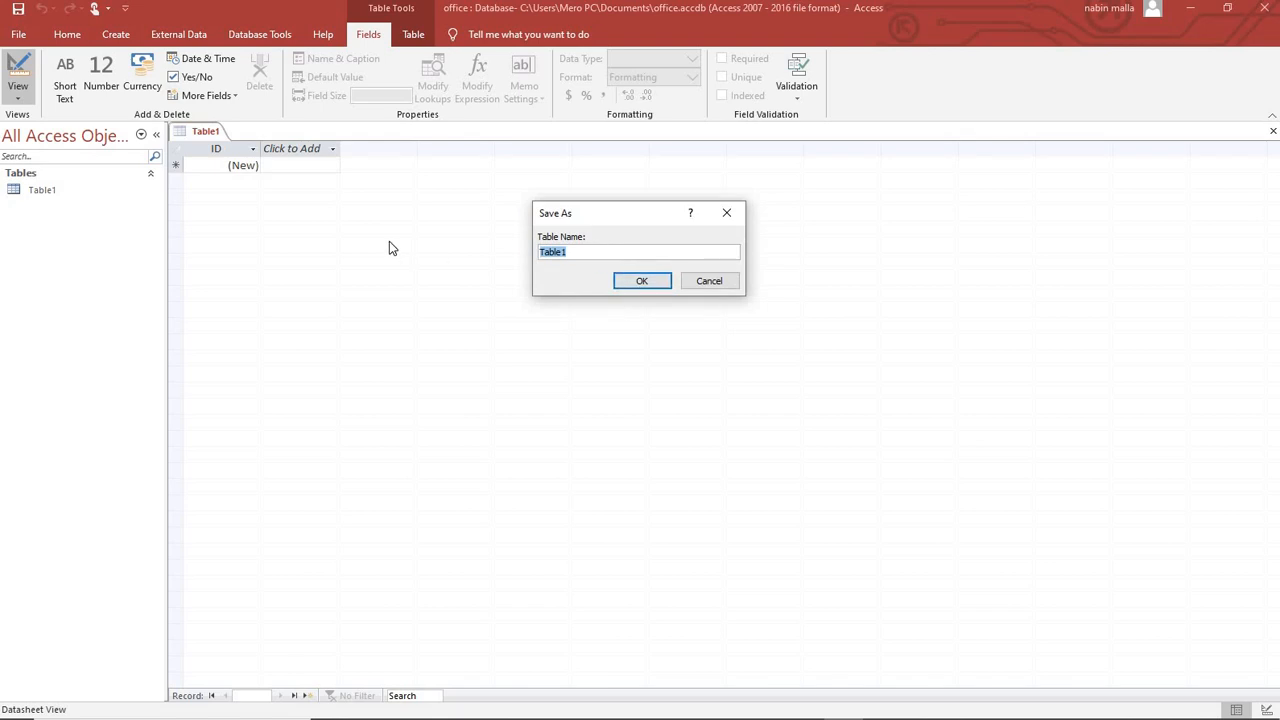
type("info")
key("Return")
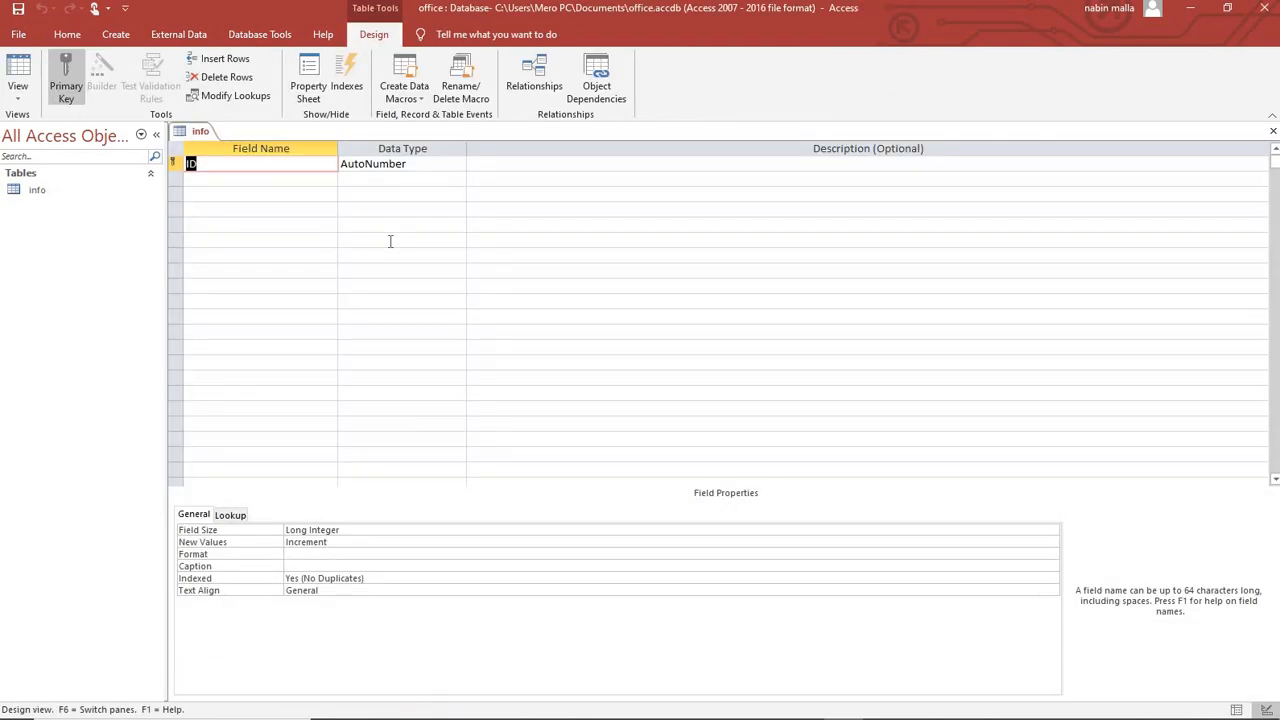
Rename the ID field to 'staff ID' and open its data type list.
left_click(225, 164)
type("staff")
left_click(457, 164)
left_click(458, 164)
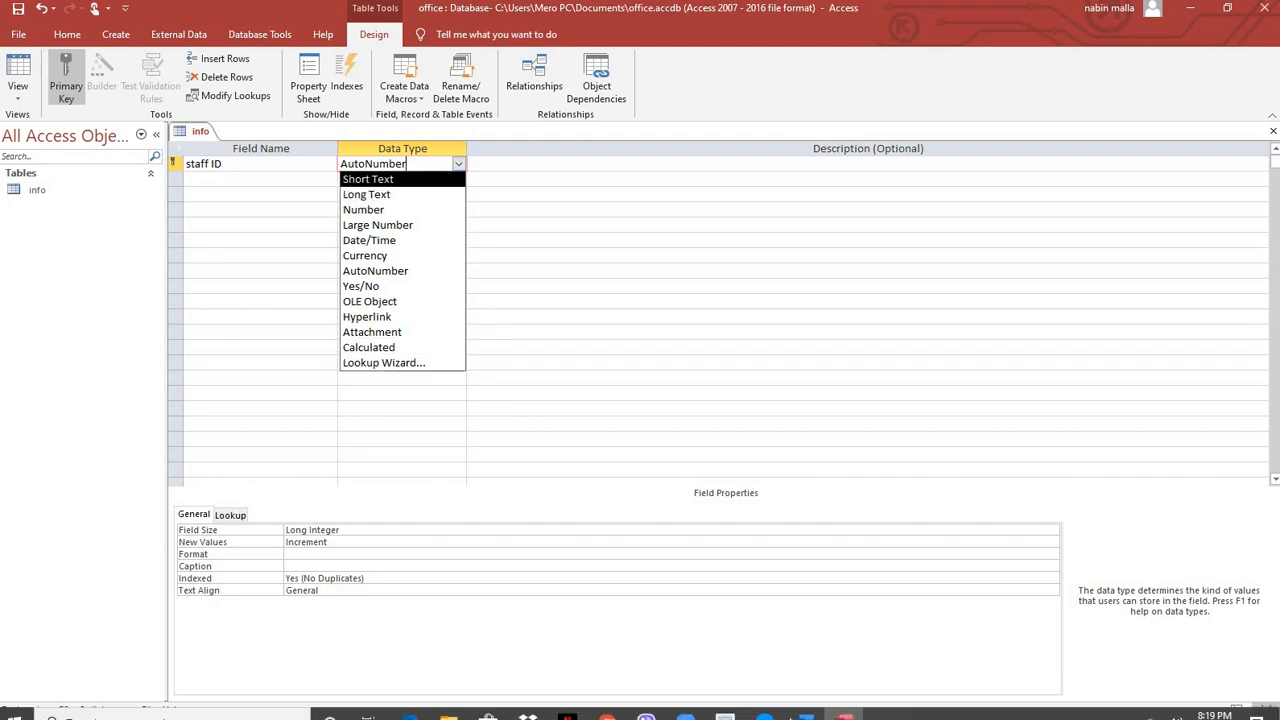
mouse_move(803, 708)
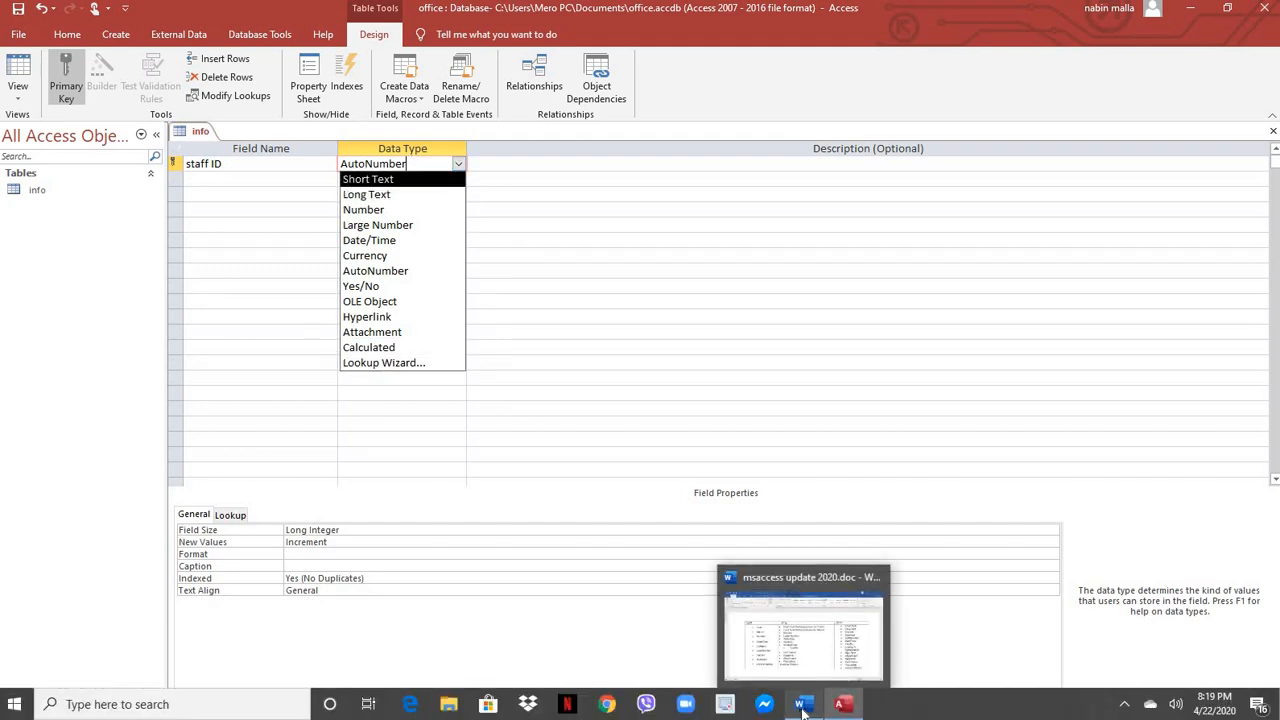
left_click(803, 708)
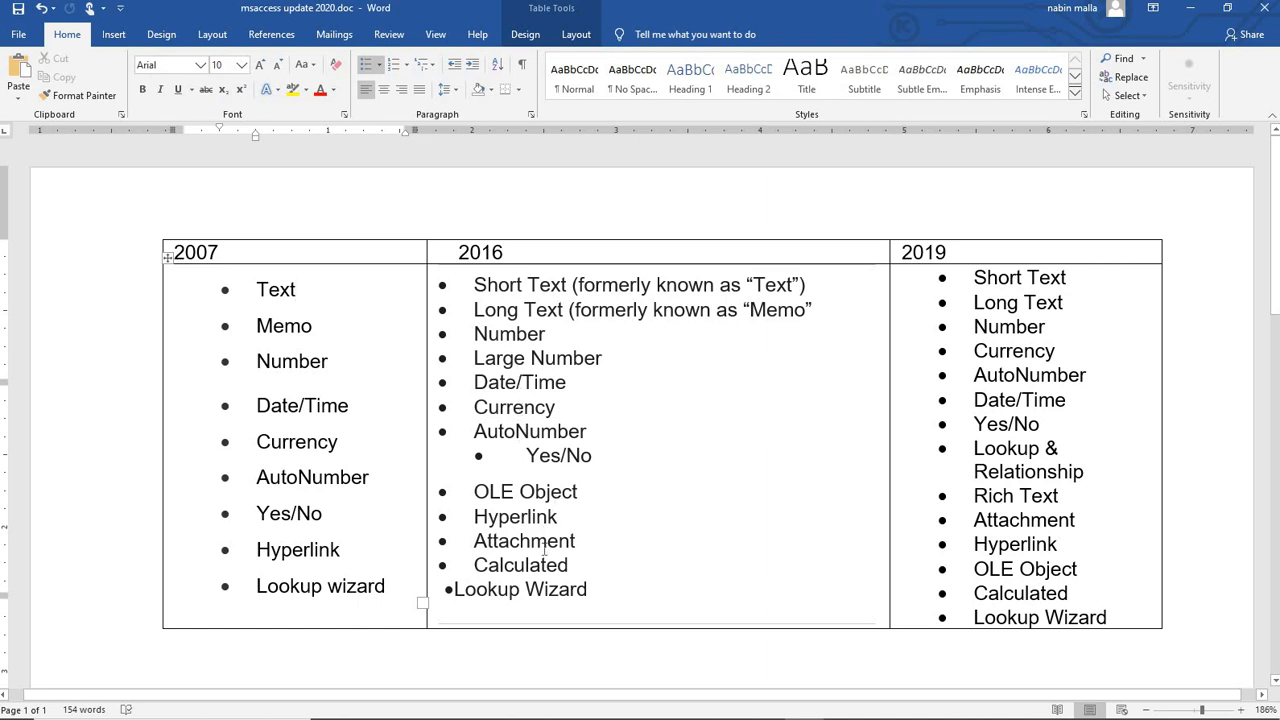
left_click(577, 566)
left_click(519, 541, "shift")
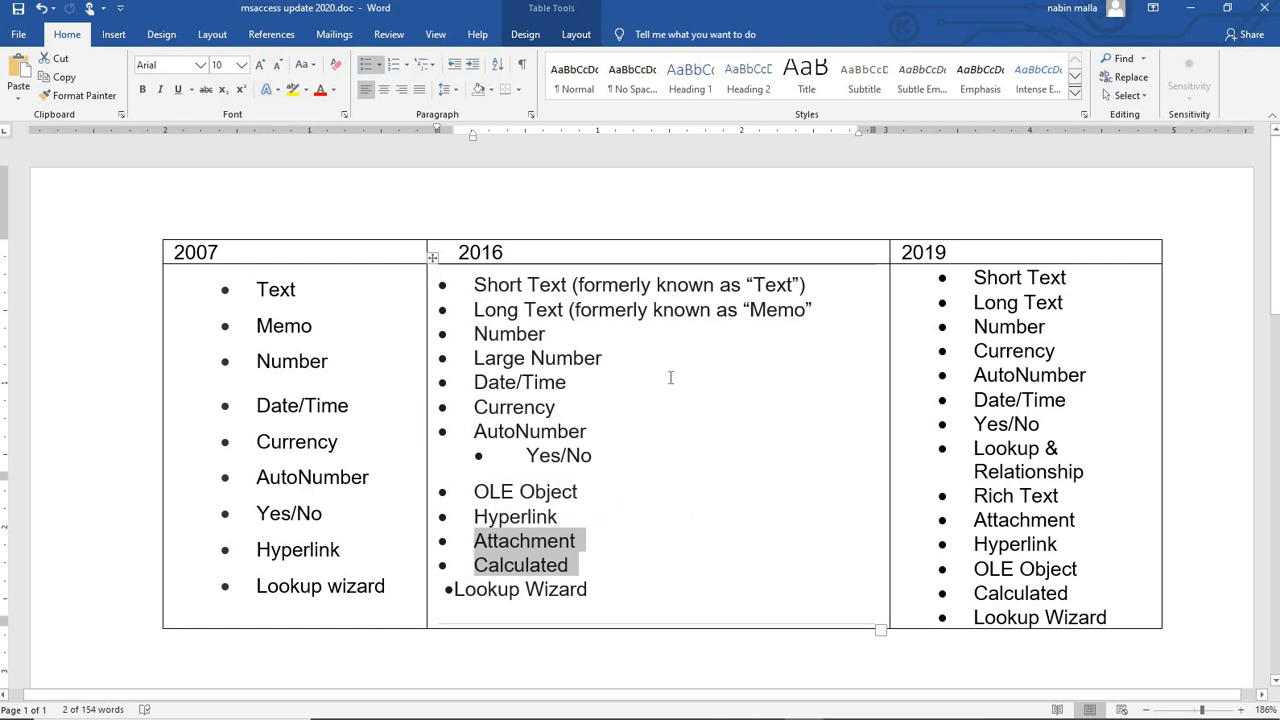
left_click(729, 435)
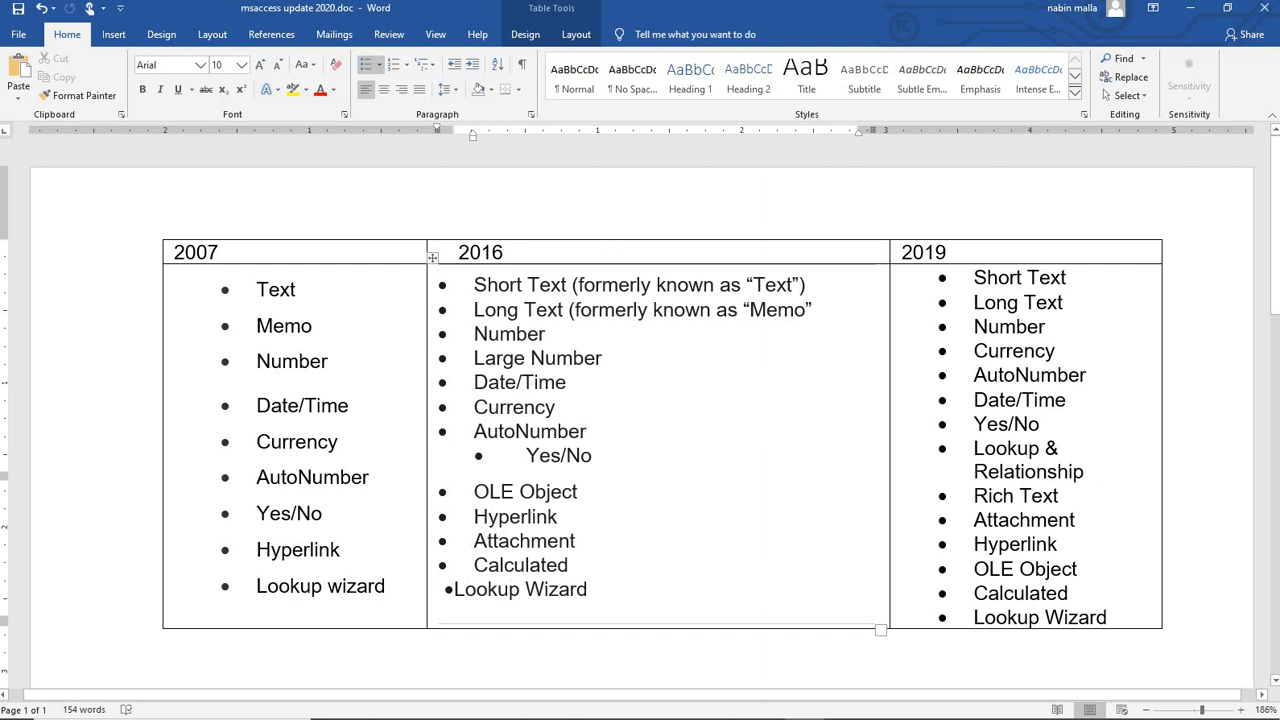
mouse_move(836, 708)
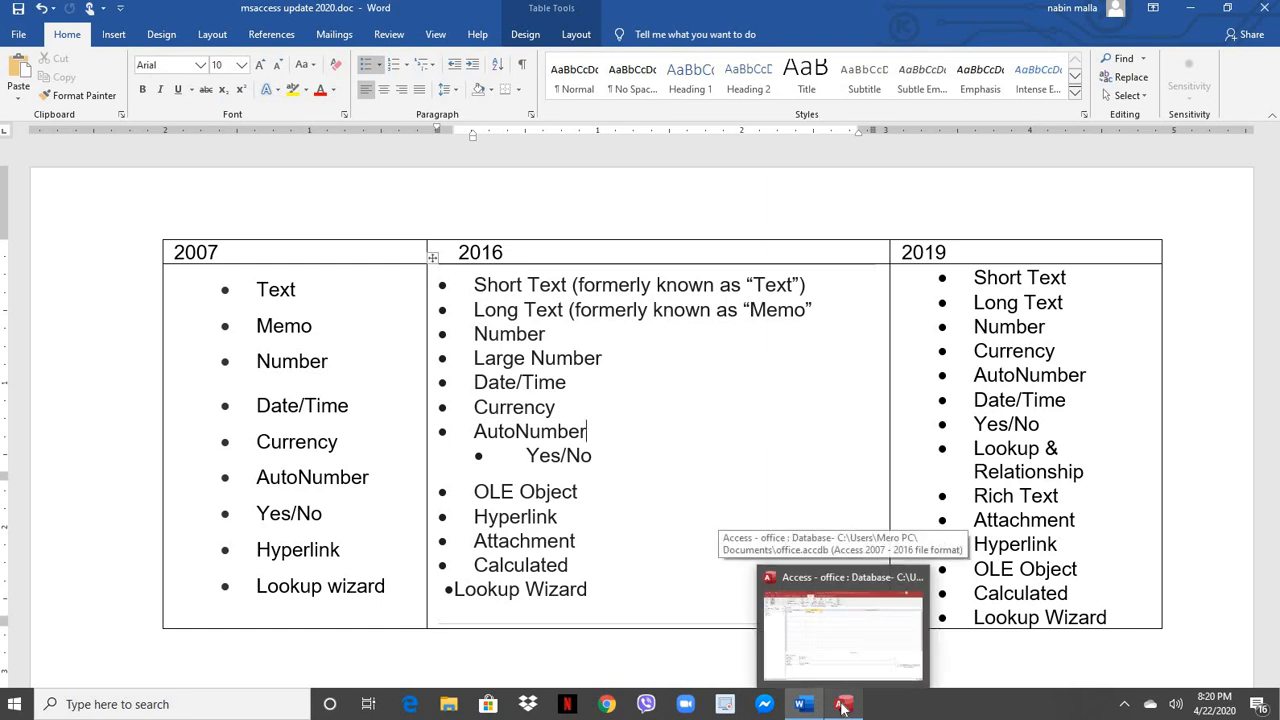
left_click(842, 706)
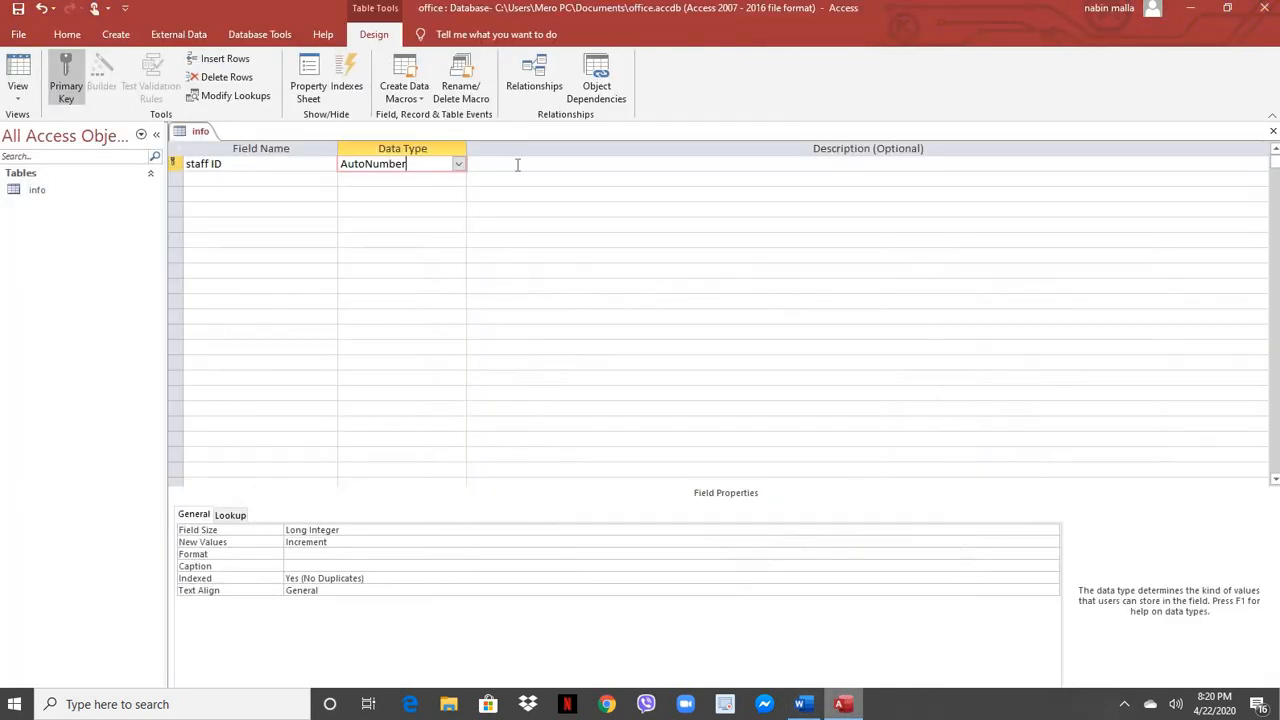
Add fname and lname as Short Text fields, each with field size 50.
left_click(233, 177)
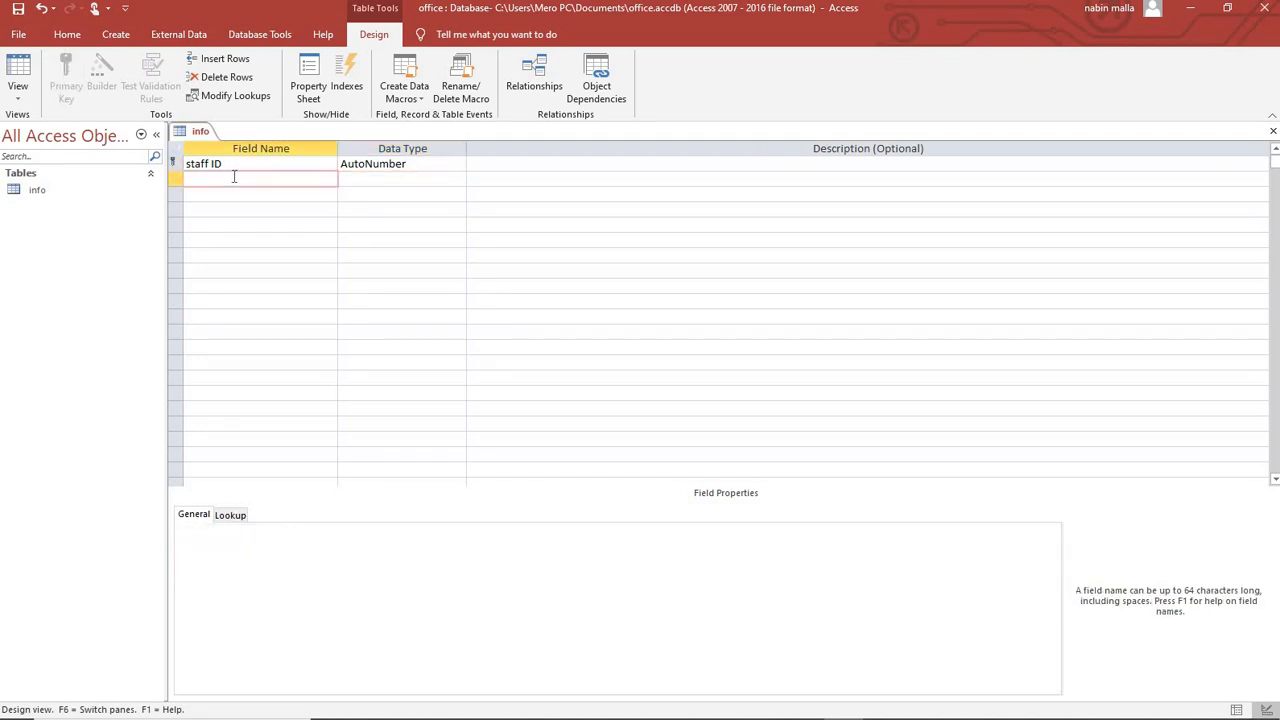
type("fname")
key("Tab")
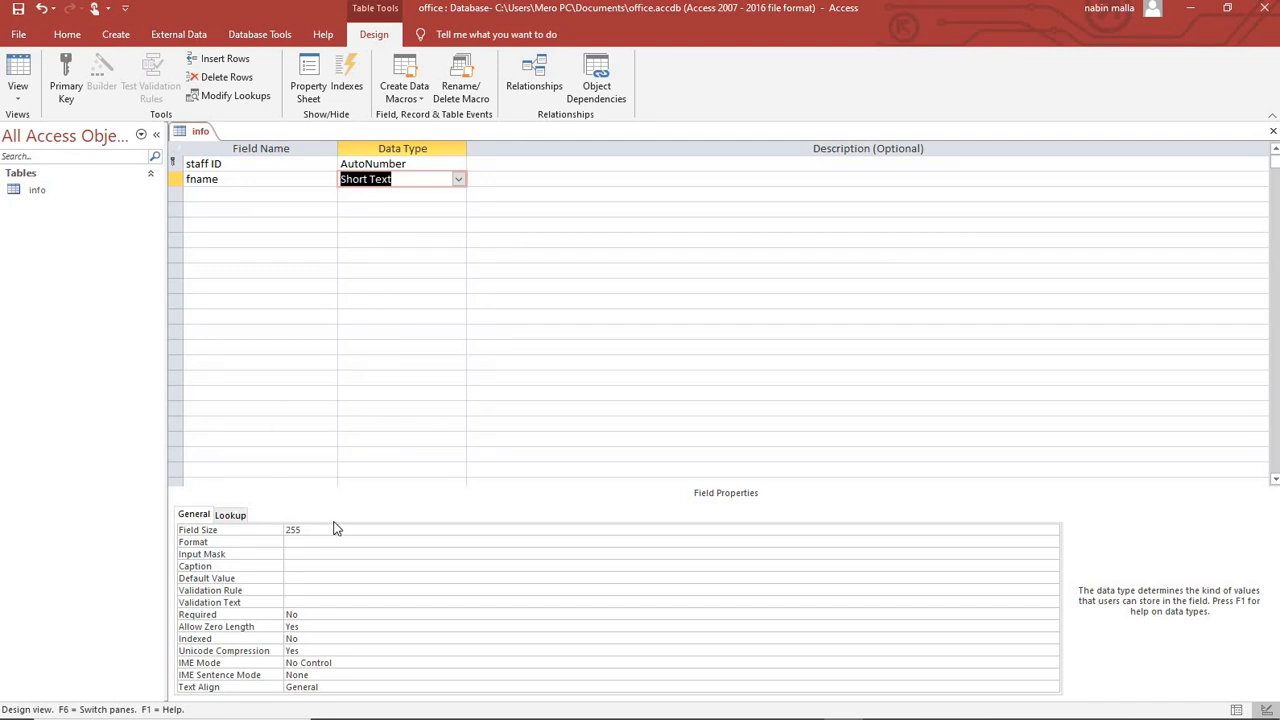
key("F6")
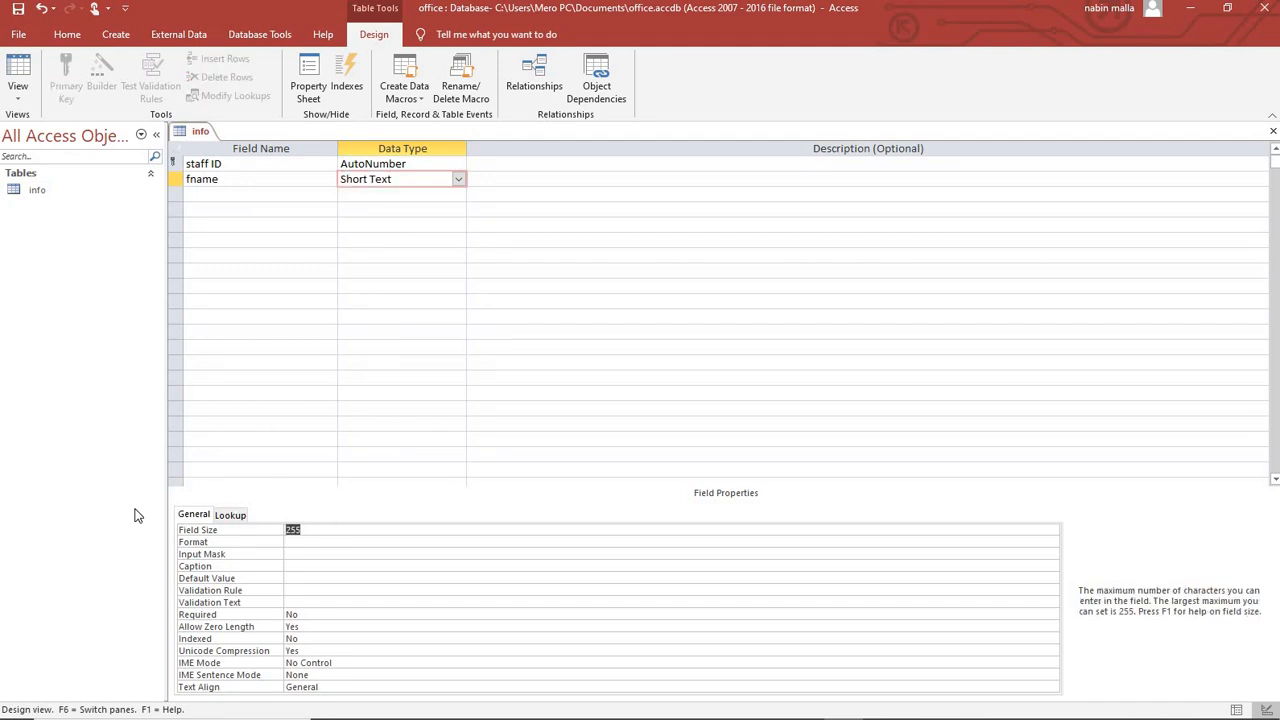
type("50")
left_click(212, 193)
type("lname")
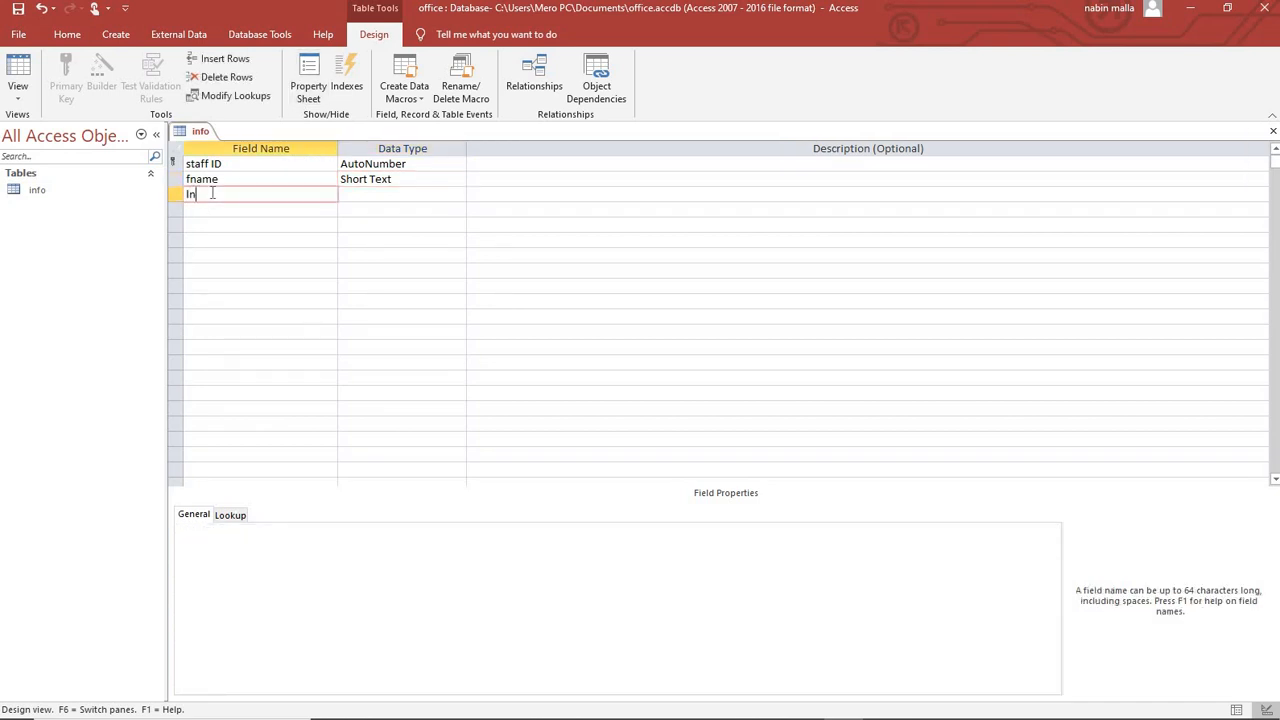
left_click(368, 193)
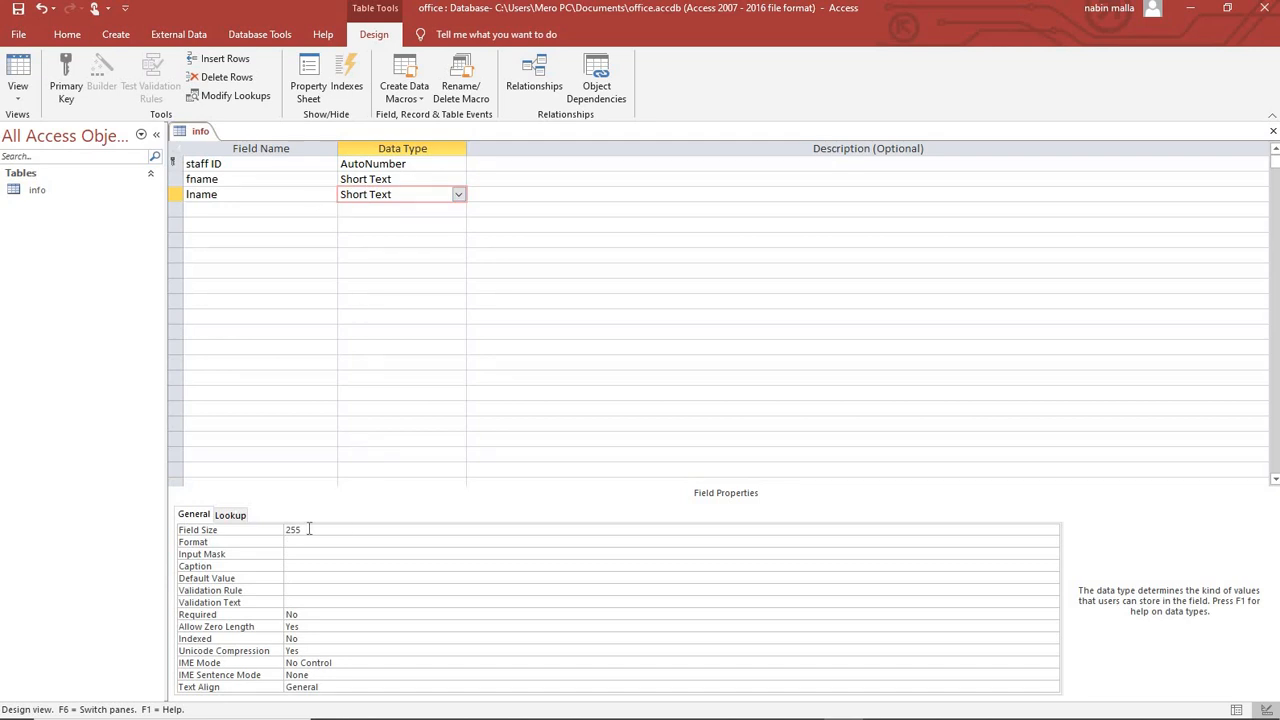
key("F6")
type("50")
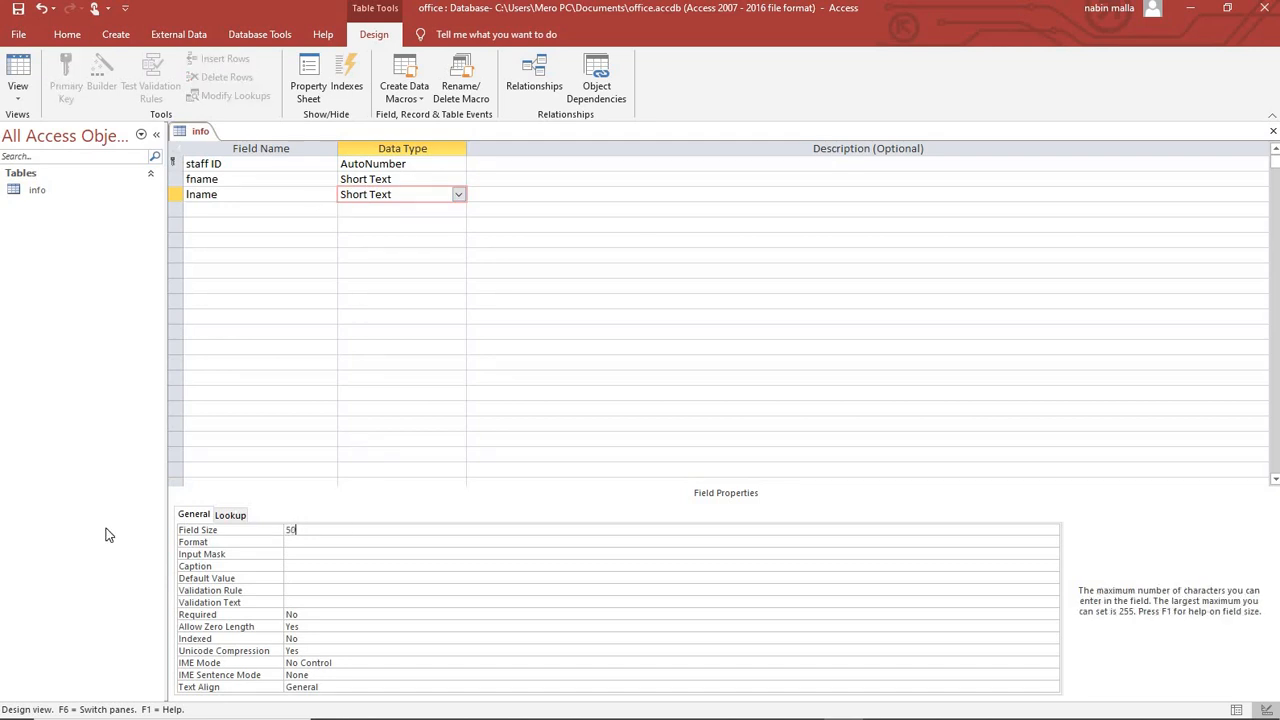
Add a gender field in the fourth row.
left_click(201, 211)
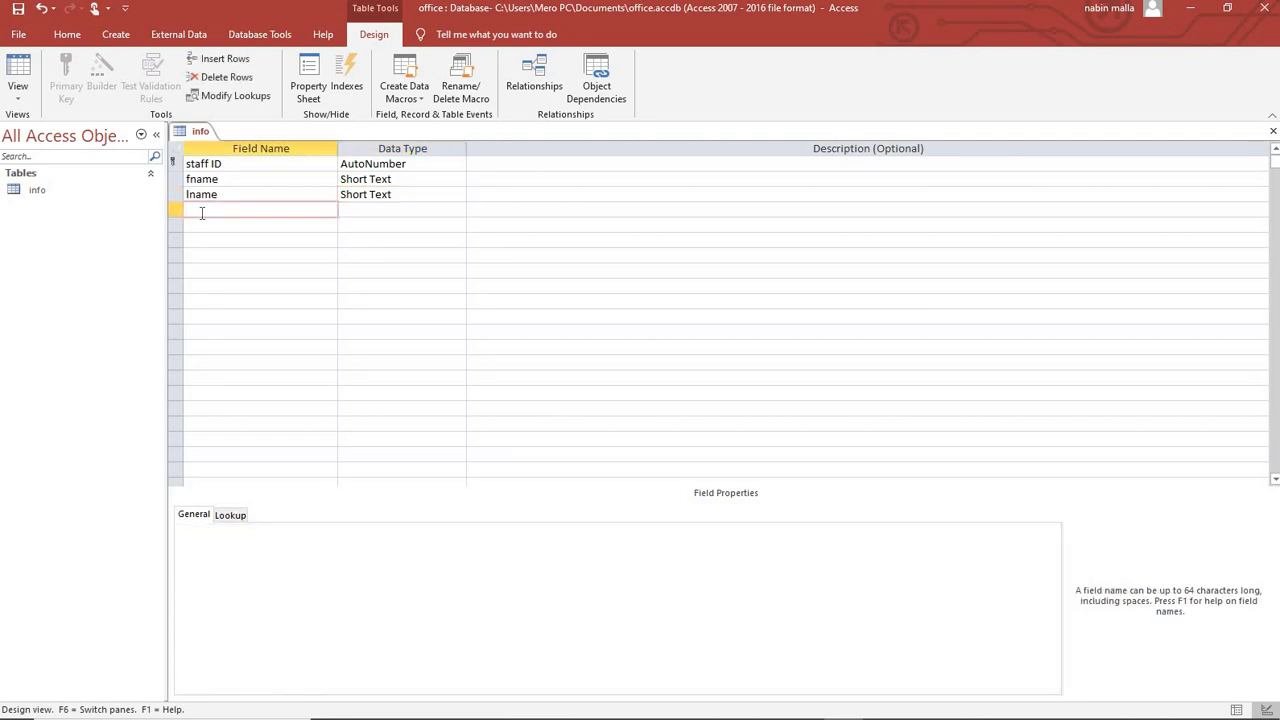
type("gender")
key("Tab")
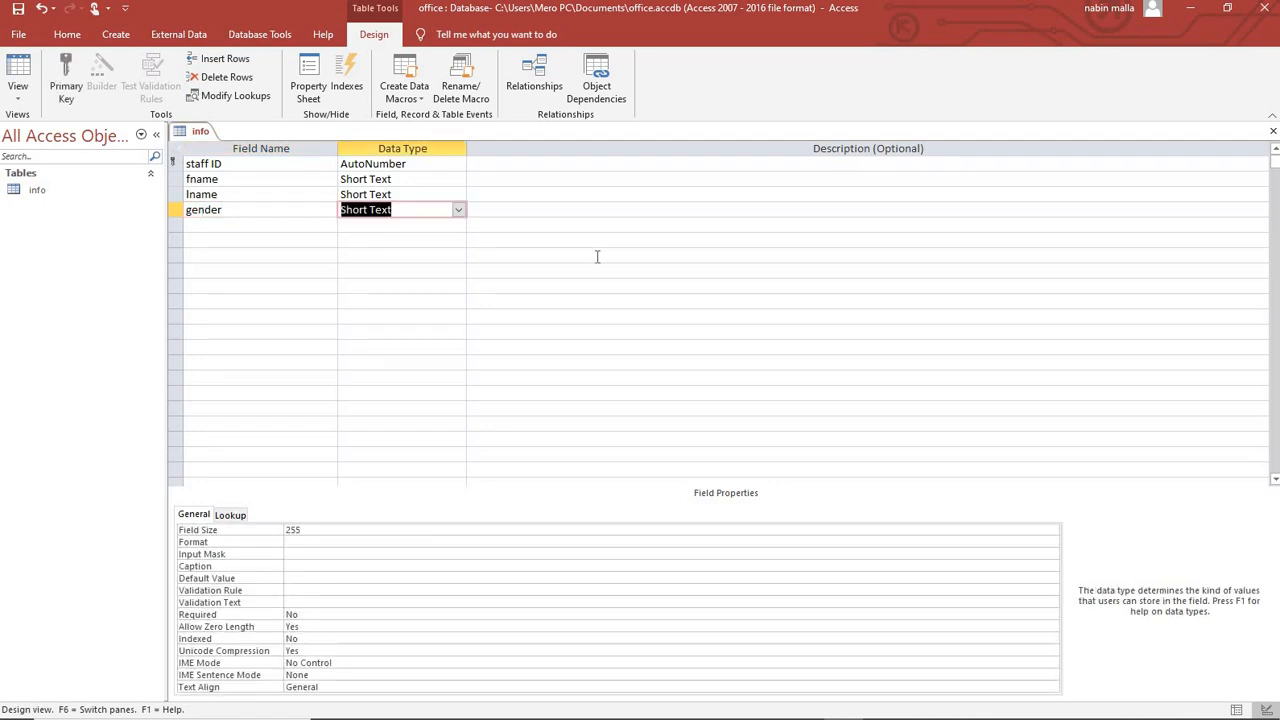
Make gender a Yes/No field described as yes for male, no for female.
left_click(458, 209)
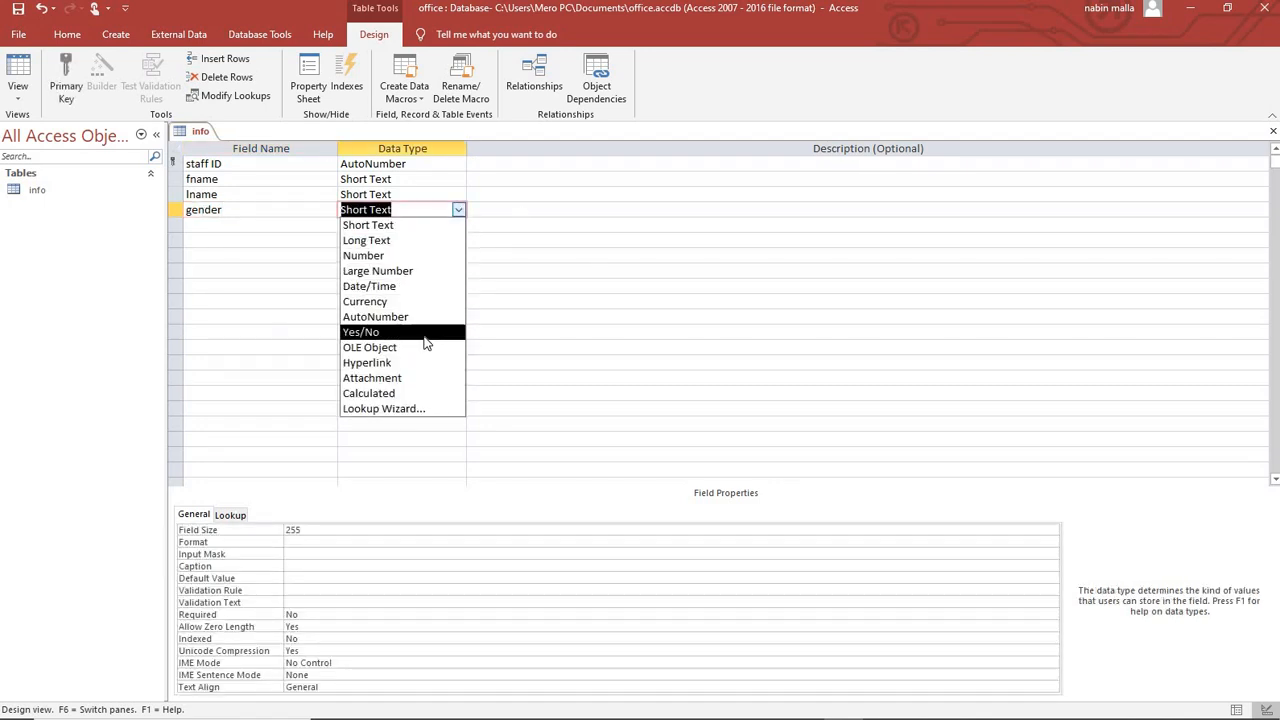
key("Return")
left_click(509, 208)
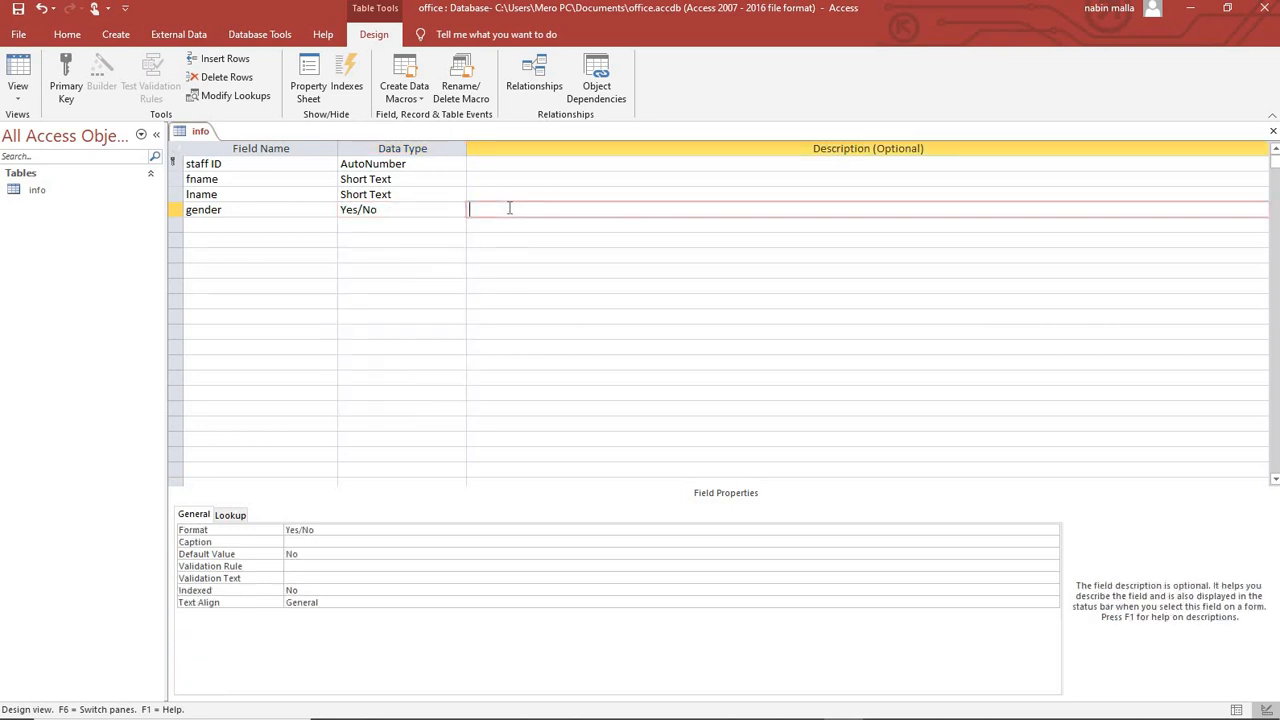
type("yes")
type(" is for male ")
type("and no")
type(" is o")
type("or femal")
type("e")
Add a post field as Short Text with field size 40.
left_click(256, 226)
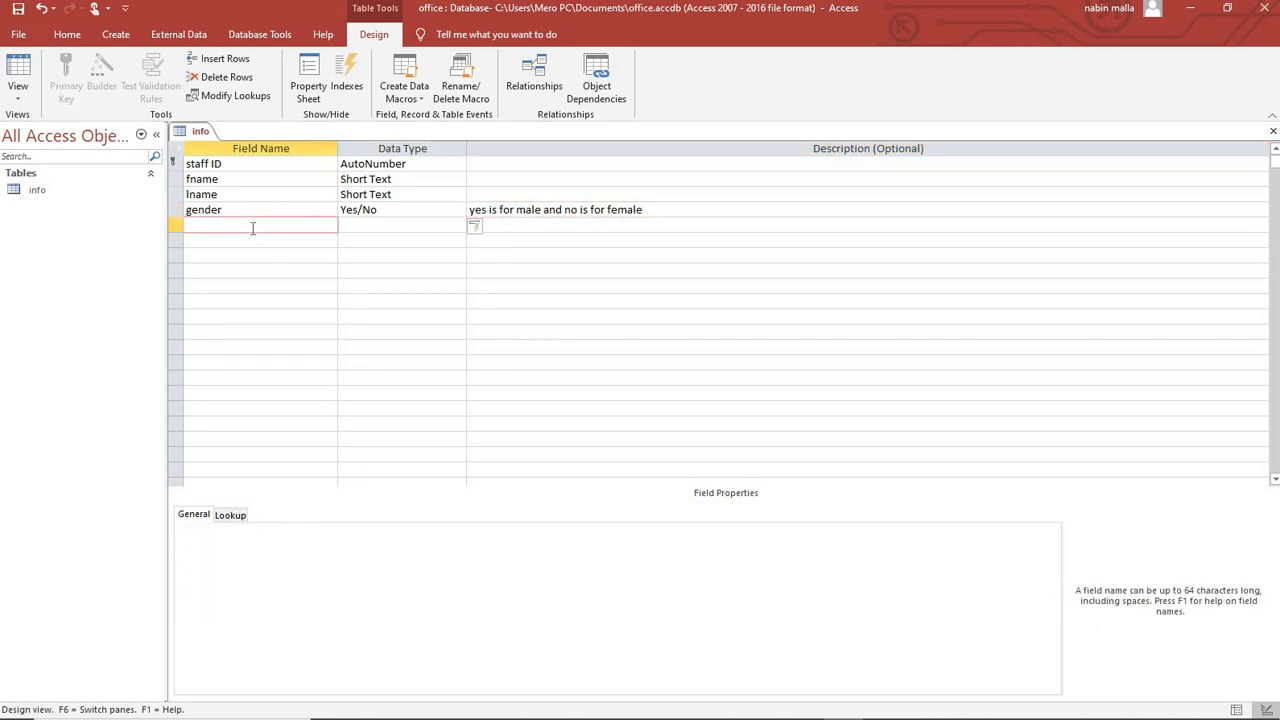
type("post")
key("Tab")
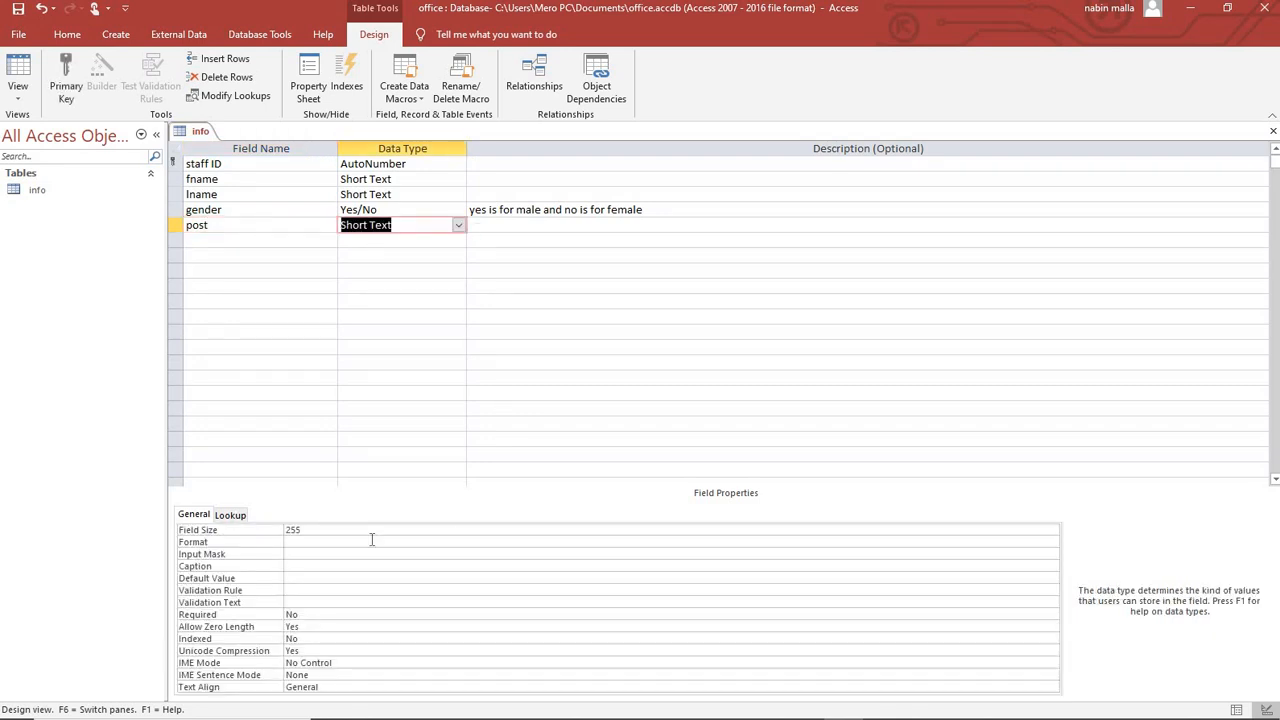
key("F6")
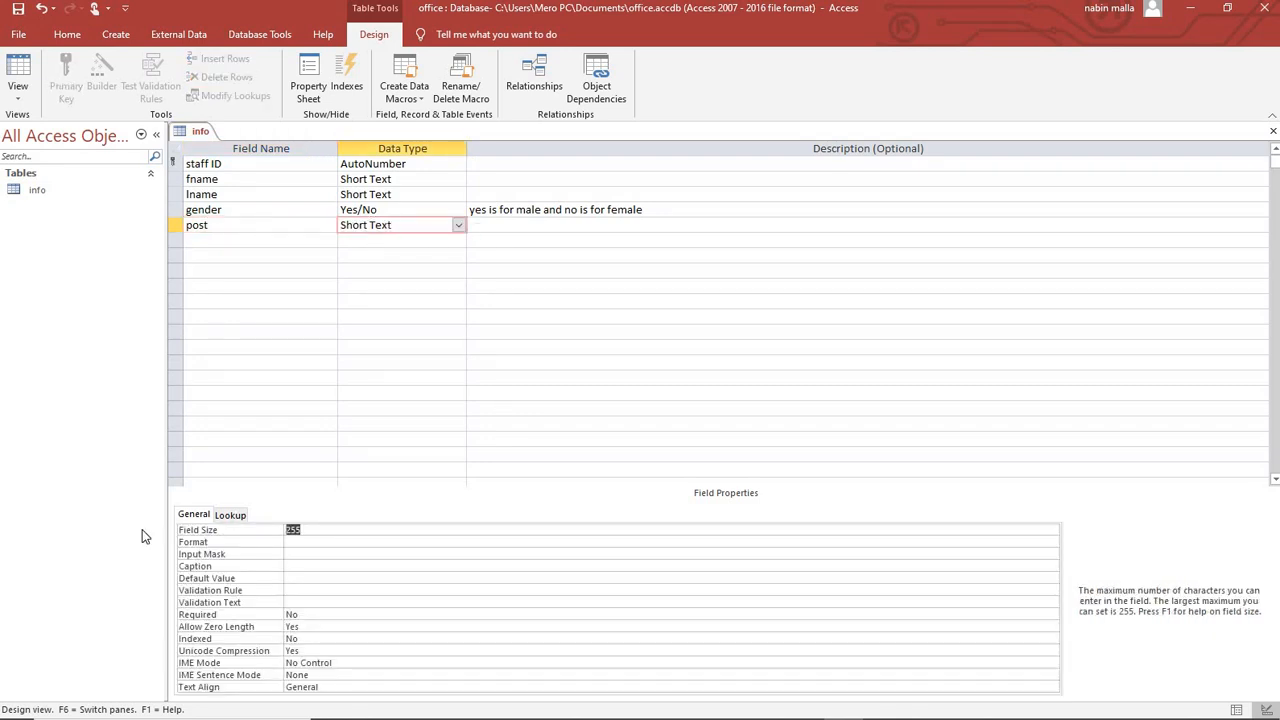
type("40")
left_click(214, 242)
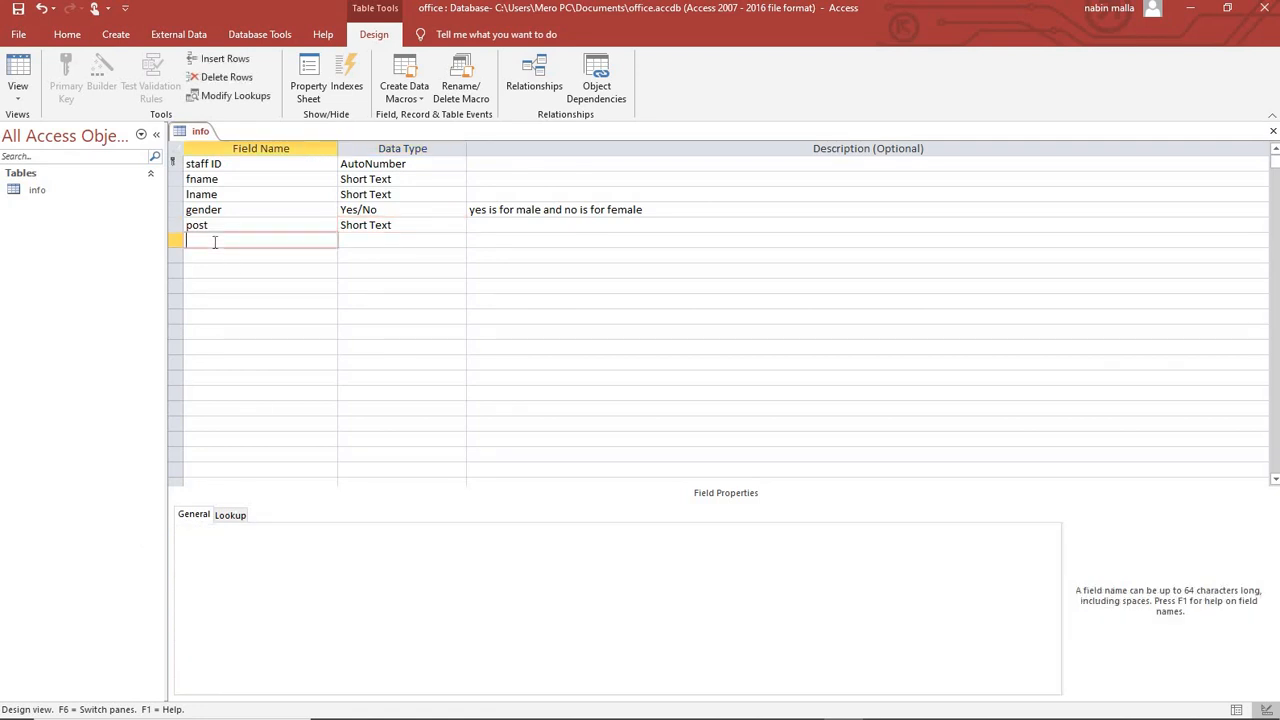
Add an address field as Short Text with field size 75.
type("address")
left_click(382, 240)
key("F6")
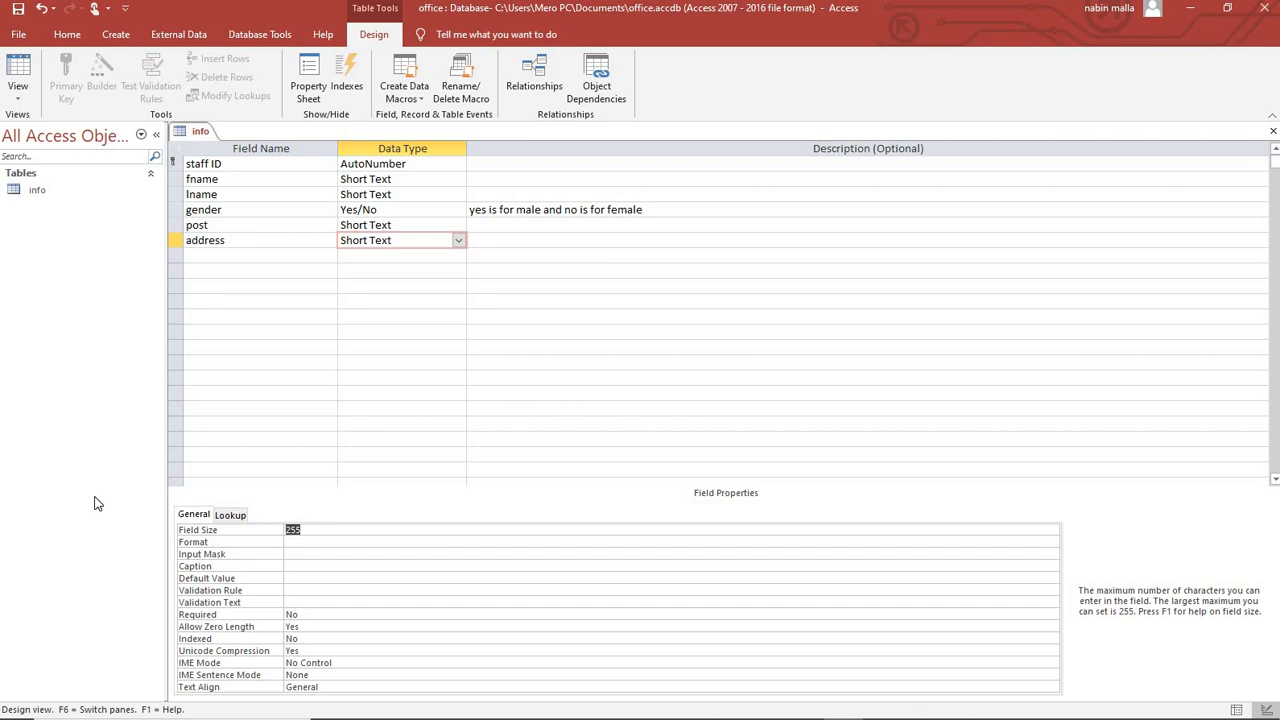
type("75")
Add a picture field with the OLE Object data type.
left_click(200, 258)
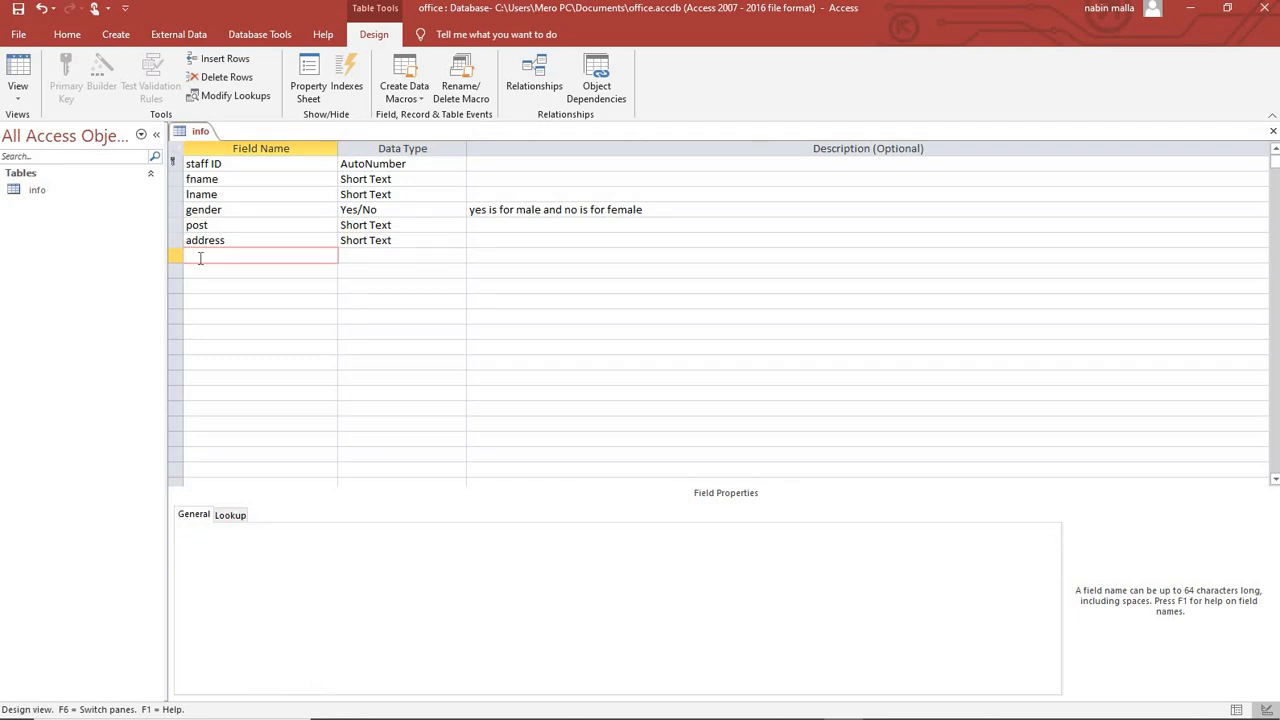
type("ole object")
key("Tab")
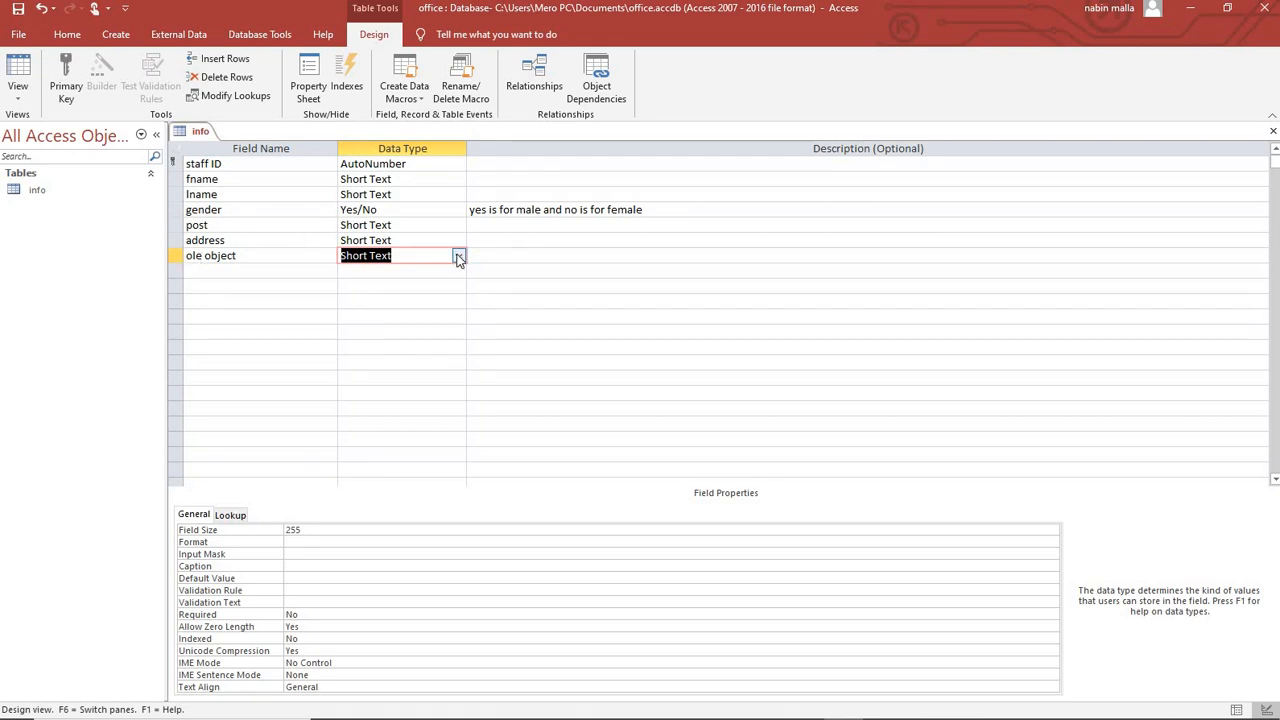
key("shift+Tab")
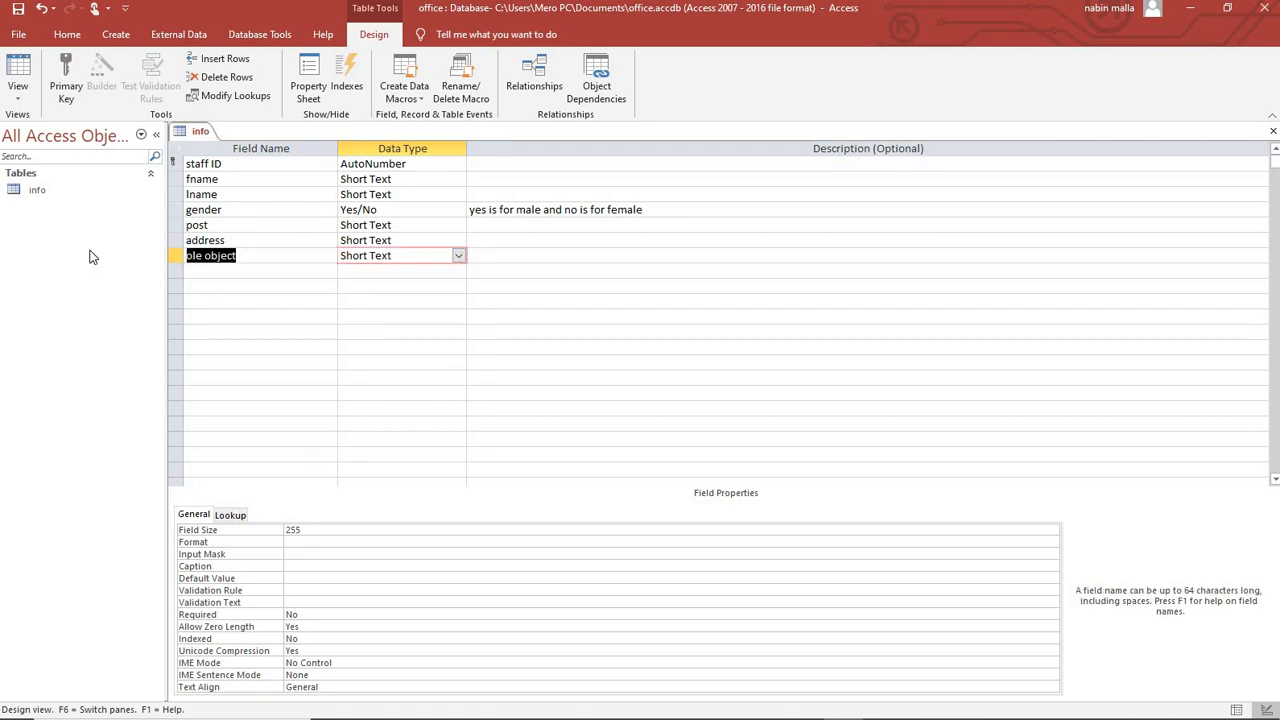
type("picture")
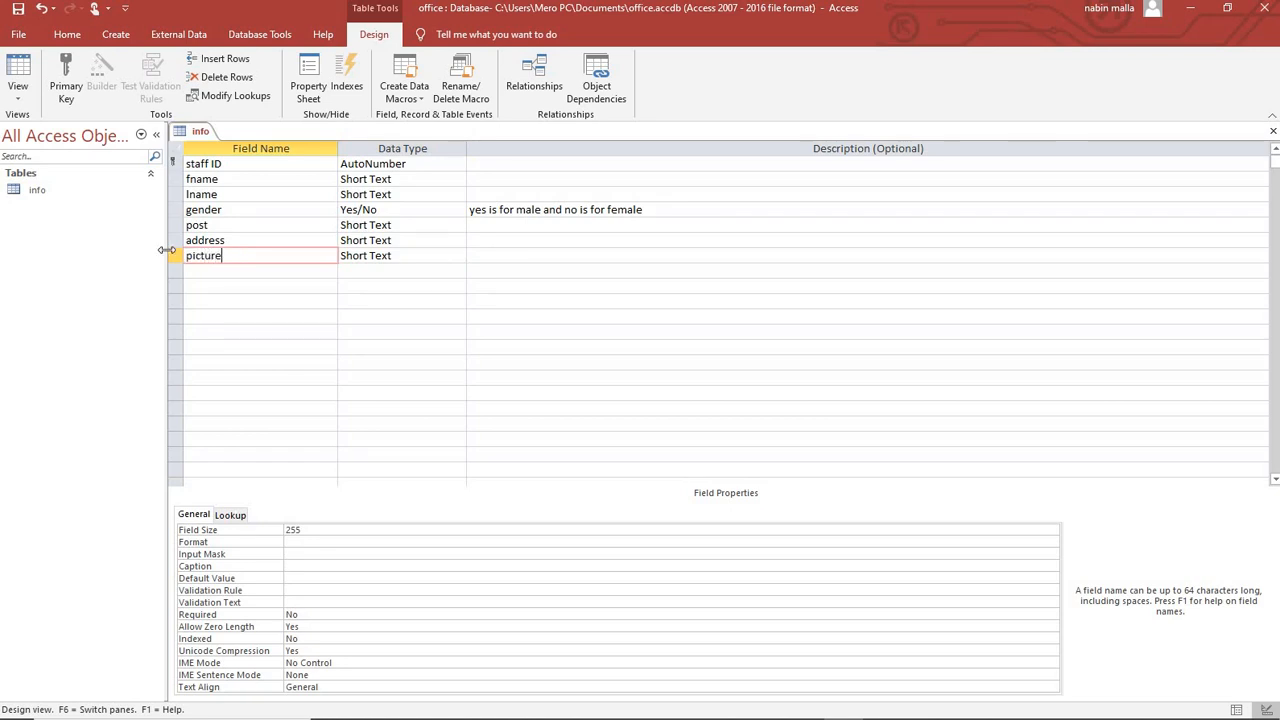
left_click(408, 255)
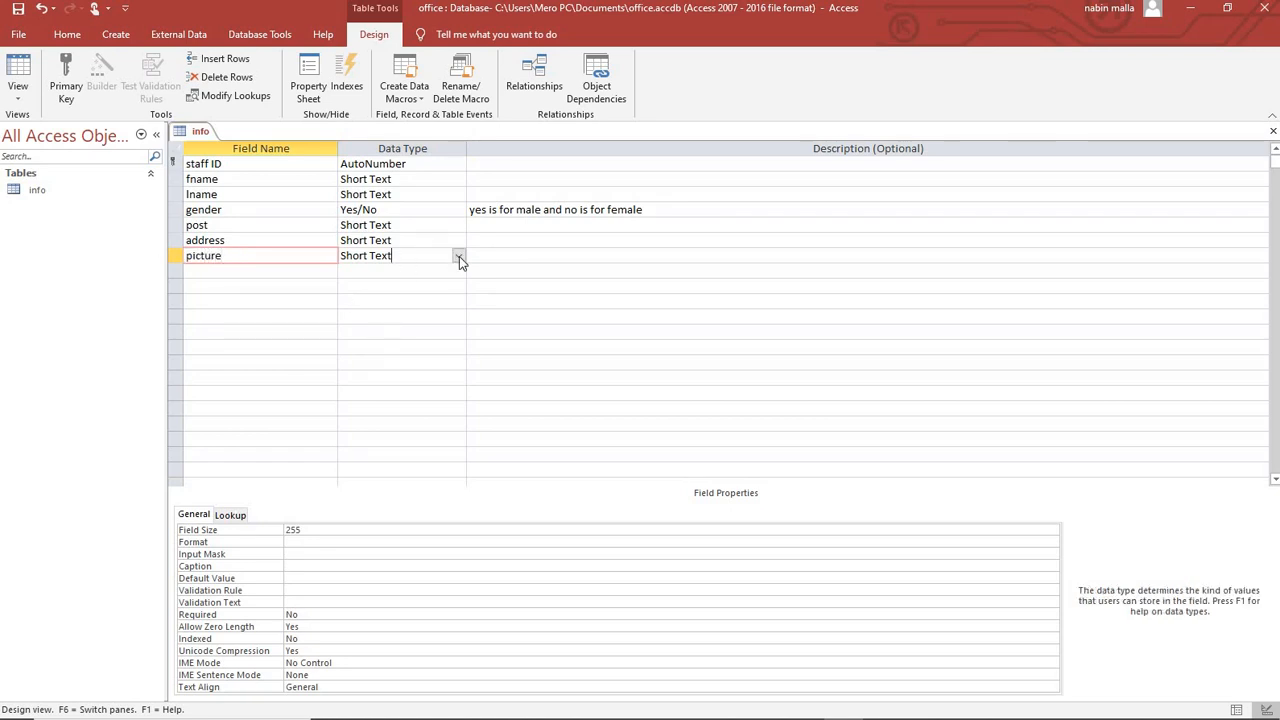
left_click(459, 256)
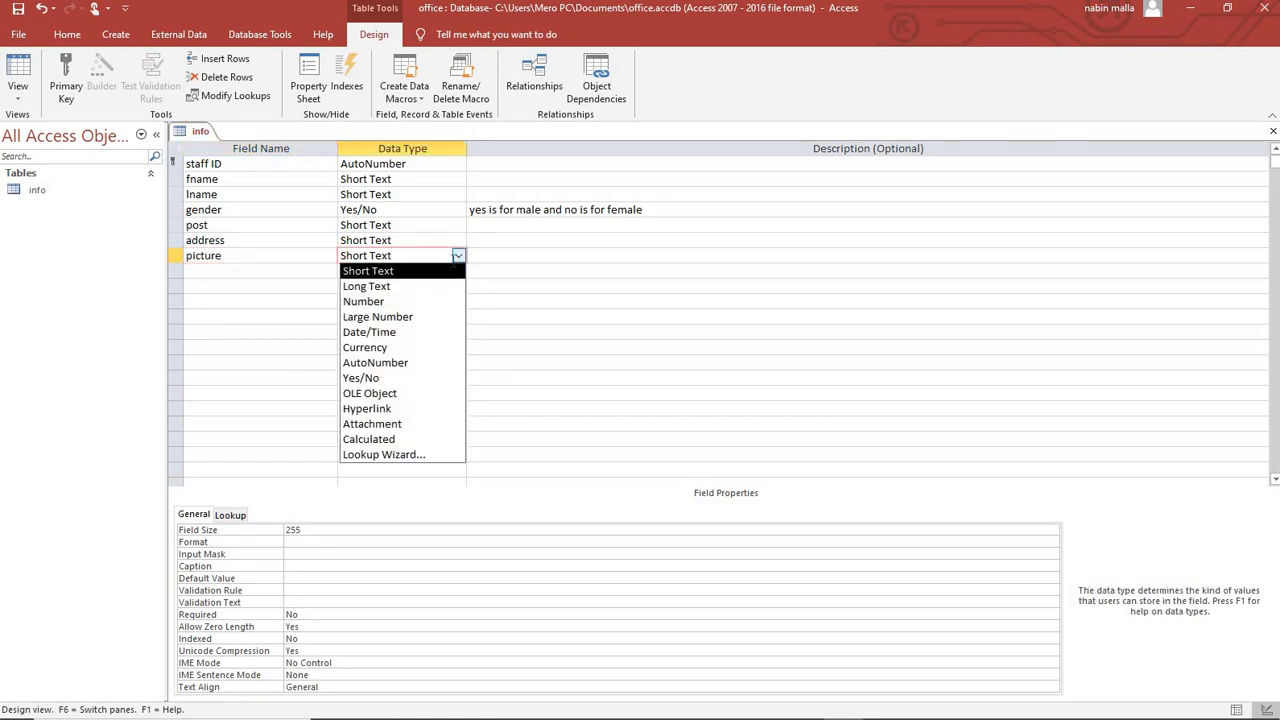
left_click(415, 394)
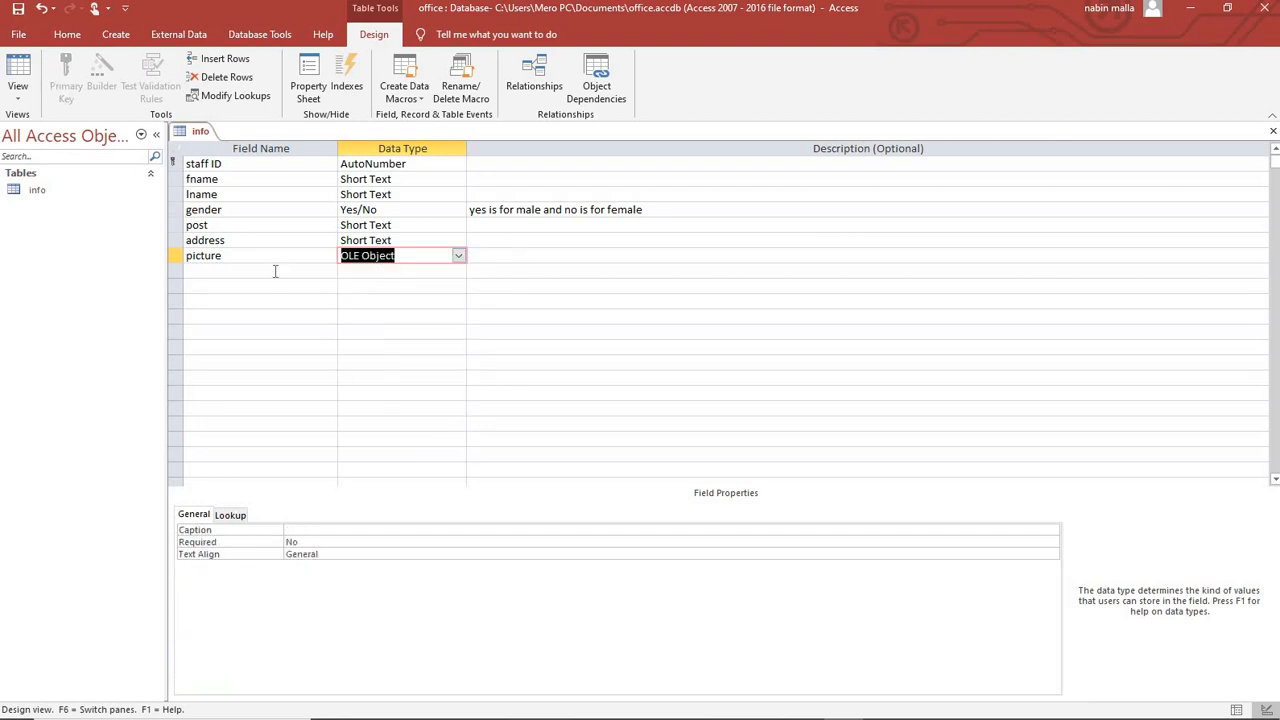
left_click(410, 256)
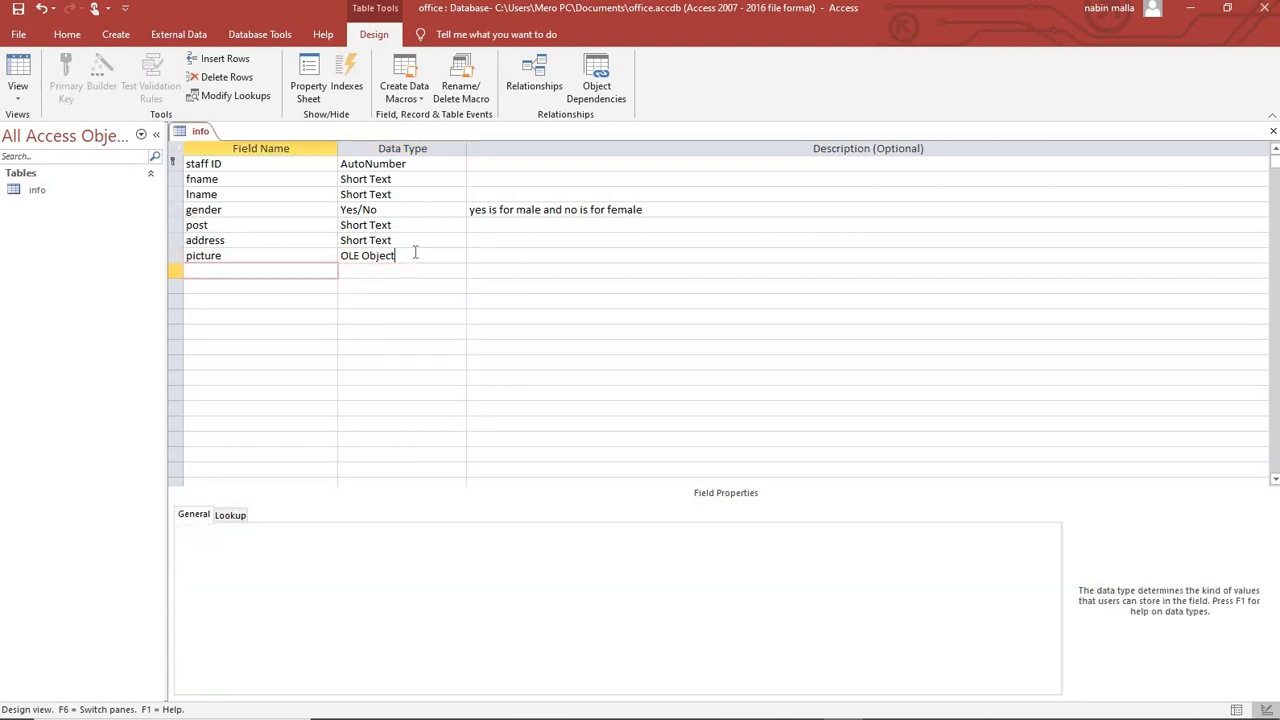
Add a status field and type 'loo' toward Lookup Wizard as its data type.
left_click(228, 268)
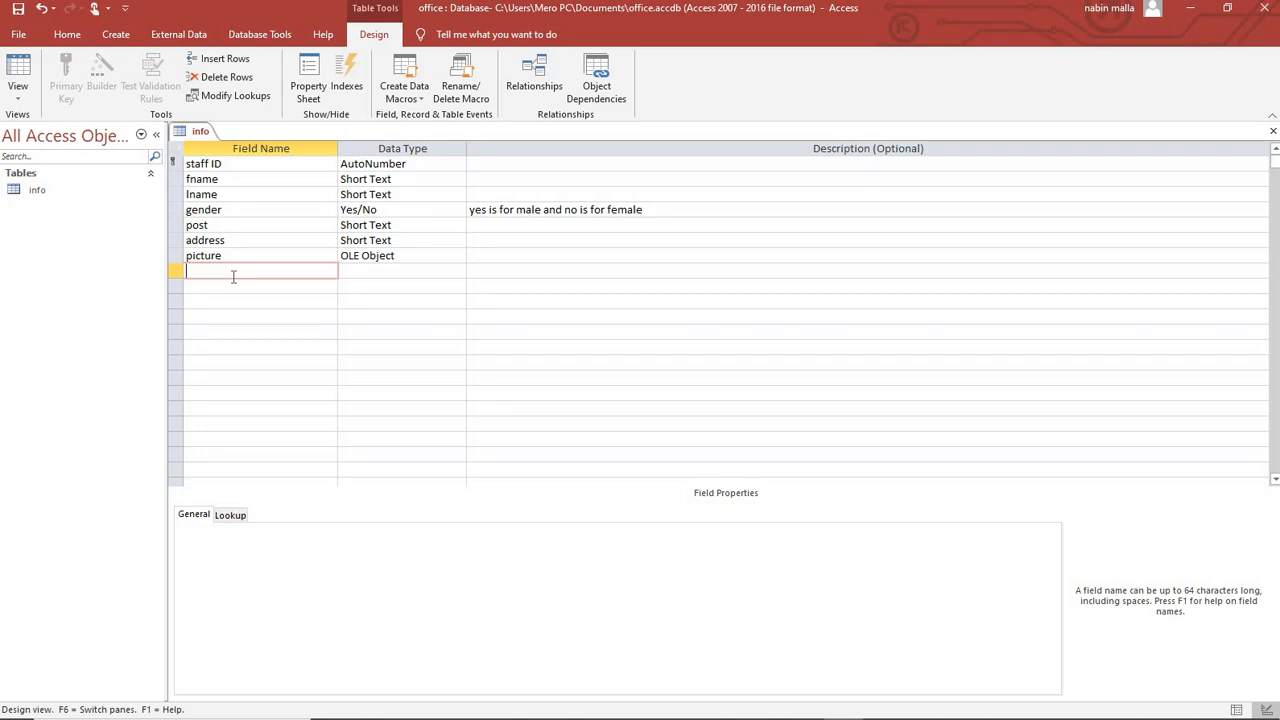
type("status")
key("Tab")
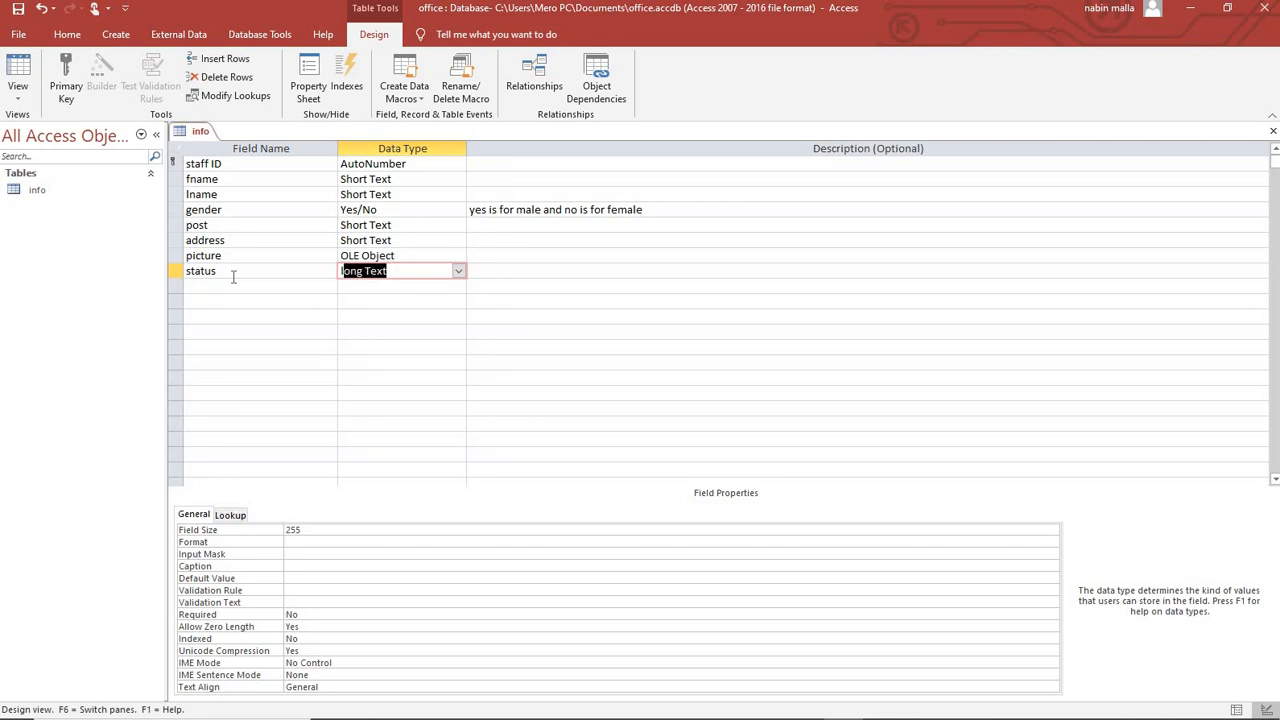
type("l")
left_click_drag(362, 268, 274, 269)
type("loo")
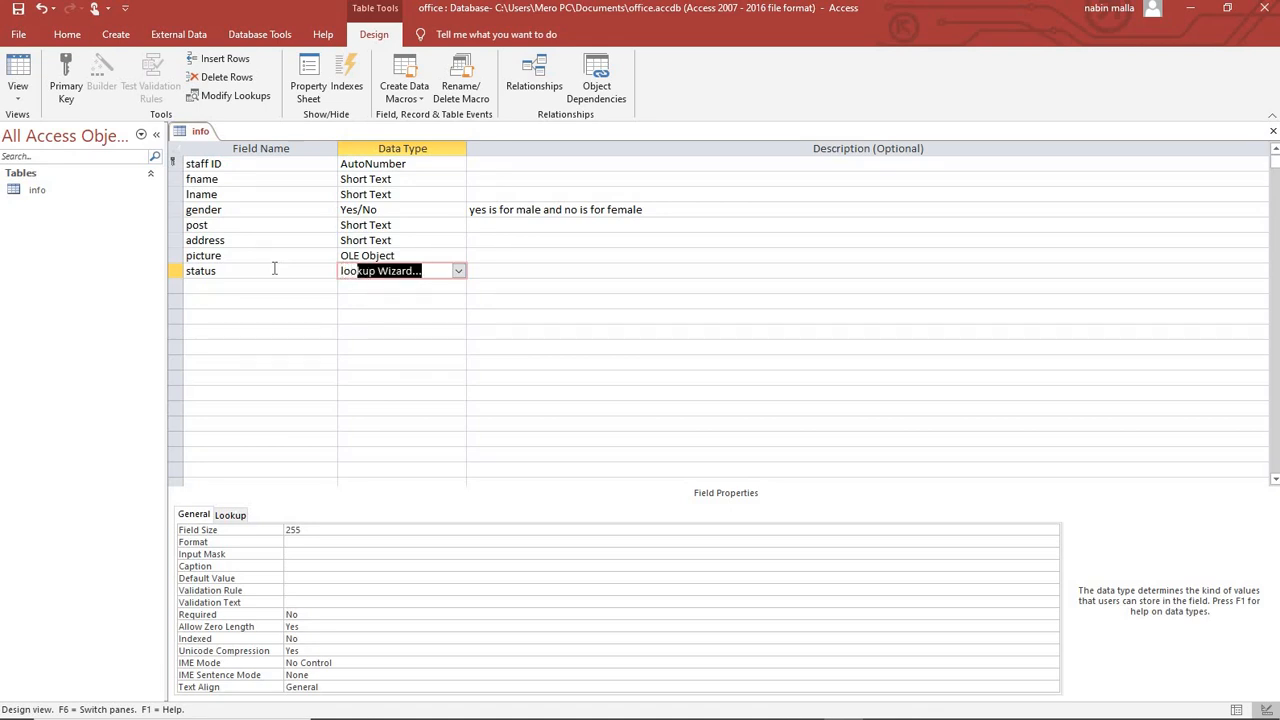
Start the Lookup Wizard for the status field's data type.
key("Return")
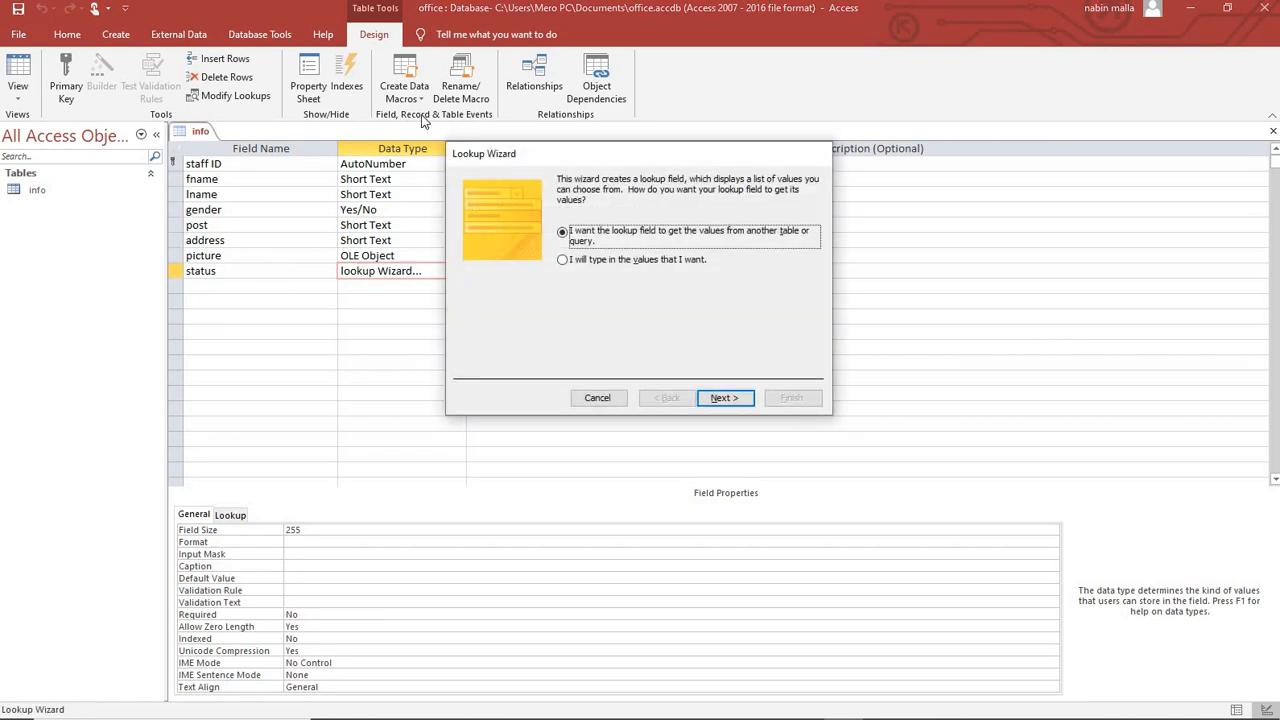
left_click(590, 398)
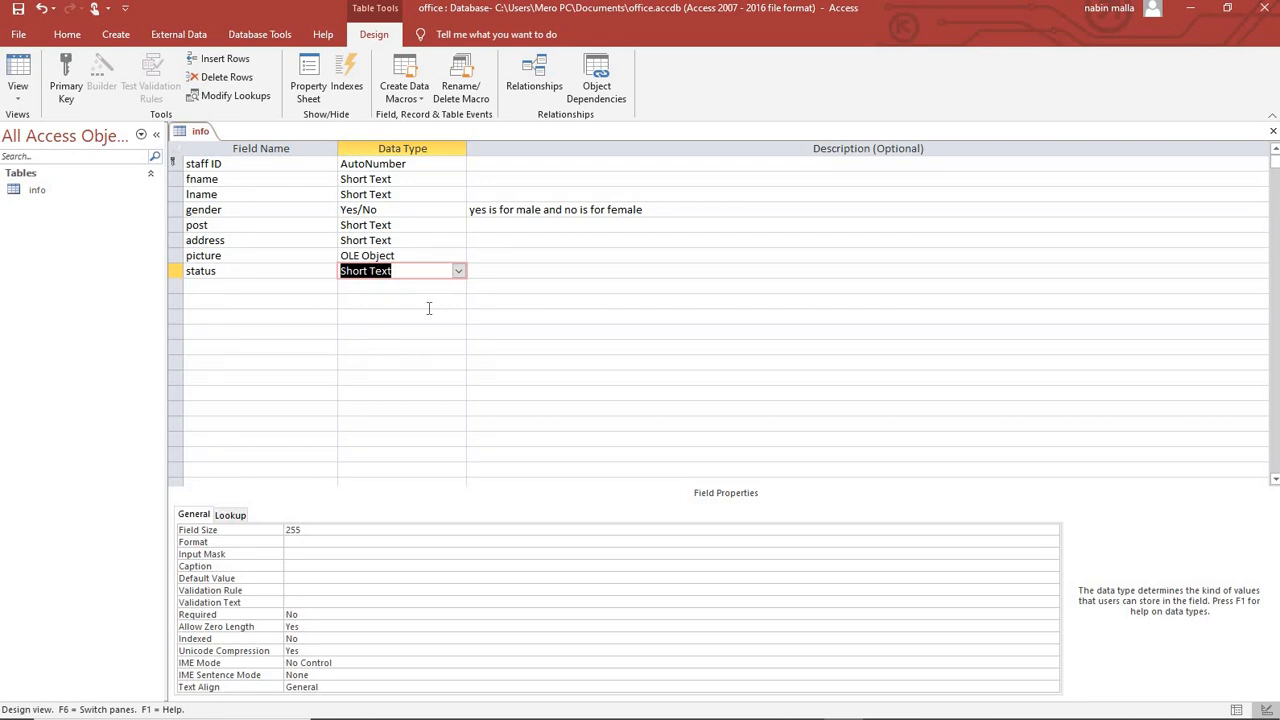
left_click(428, 308)
left_click(449, 271)
left_click(458, 271)
left_click(421, 474)
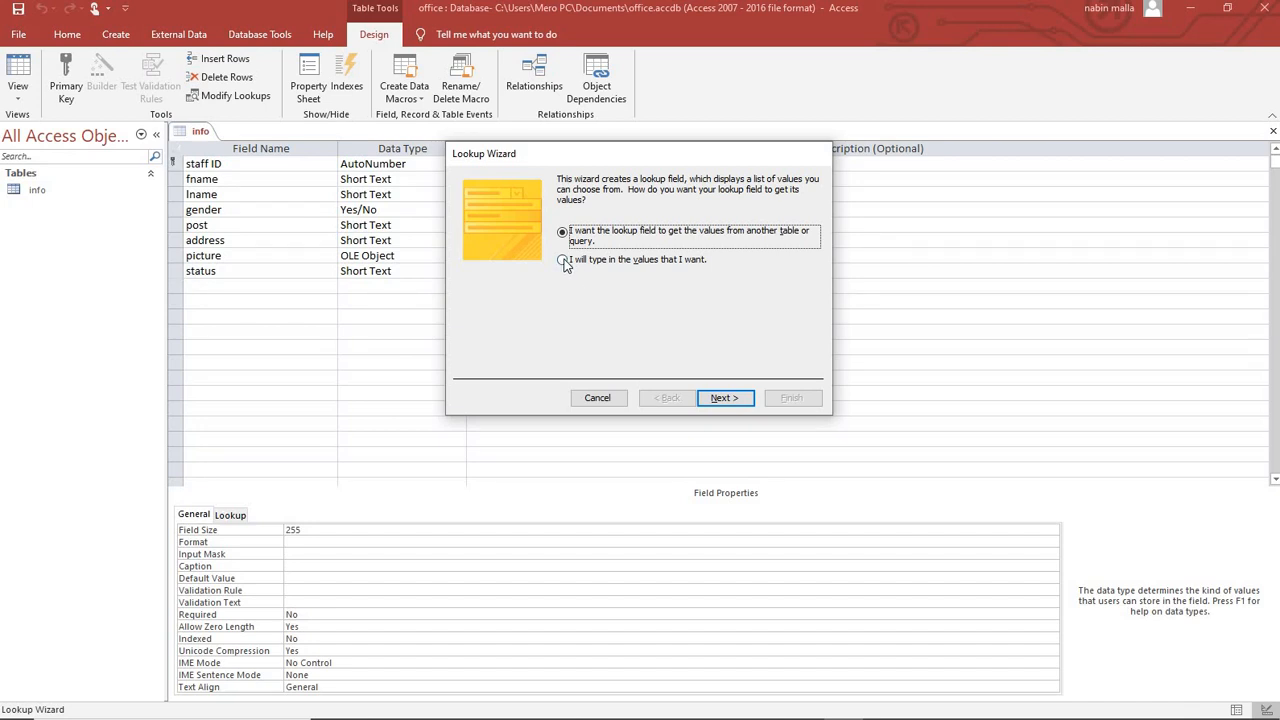
Type the lookup values 'permanent' and 'temporary' in the wizard and finish it.
left_click(563, 260)
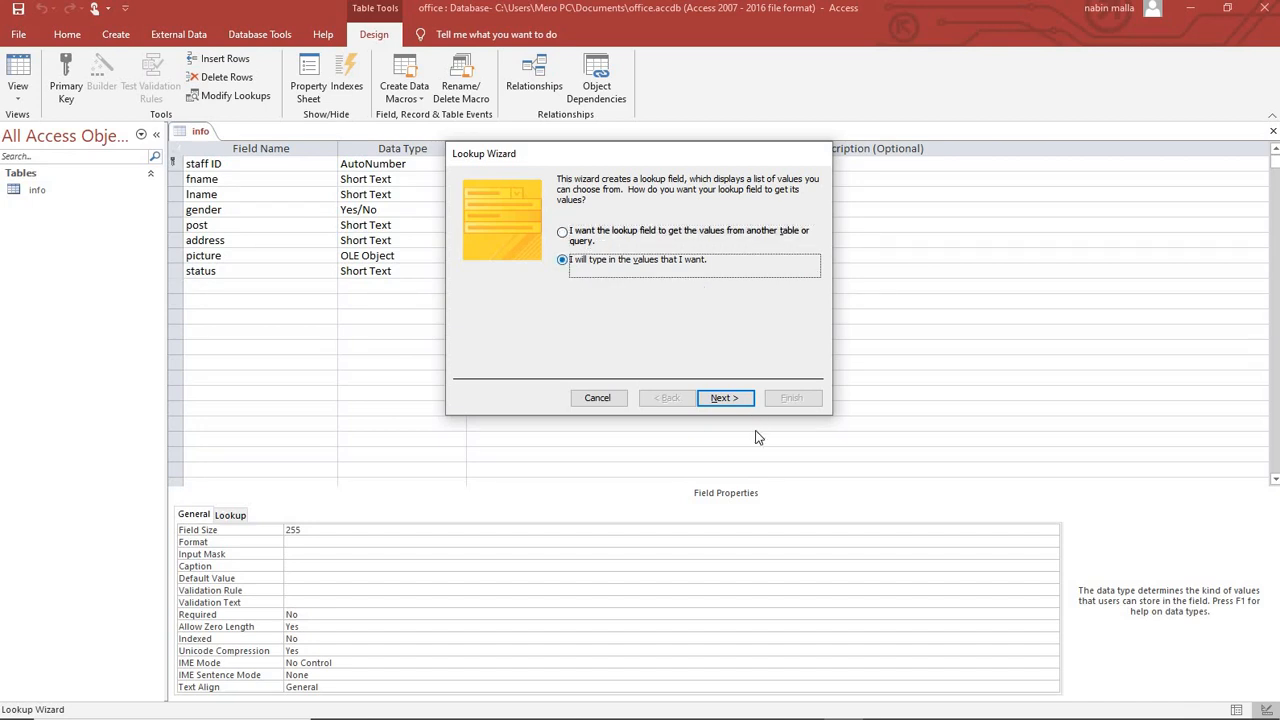
left_click(722, 398)
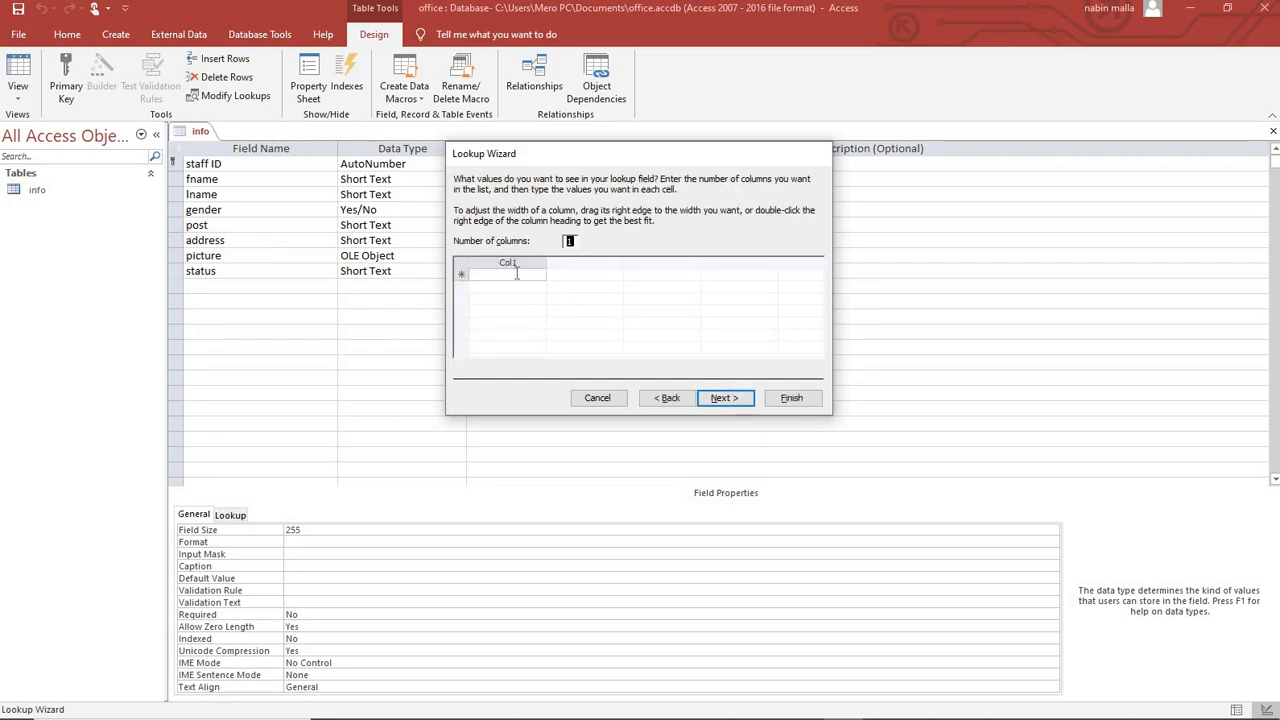
left_click(516, 274)
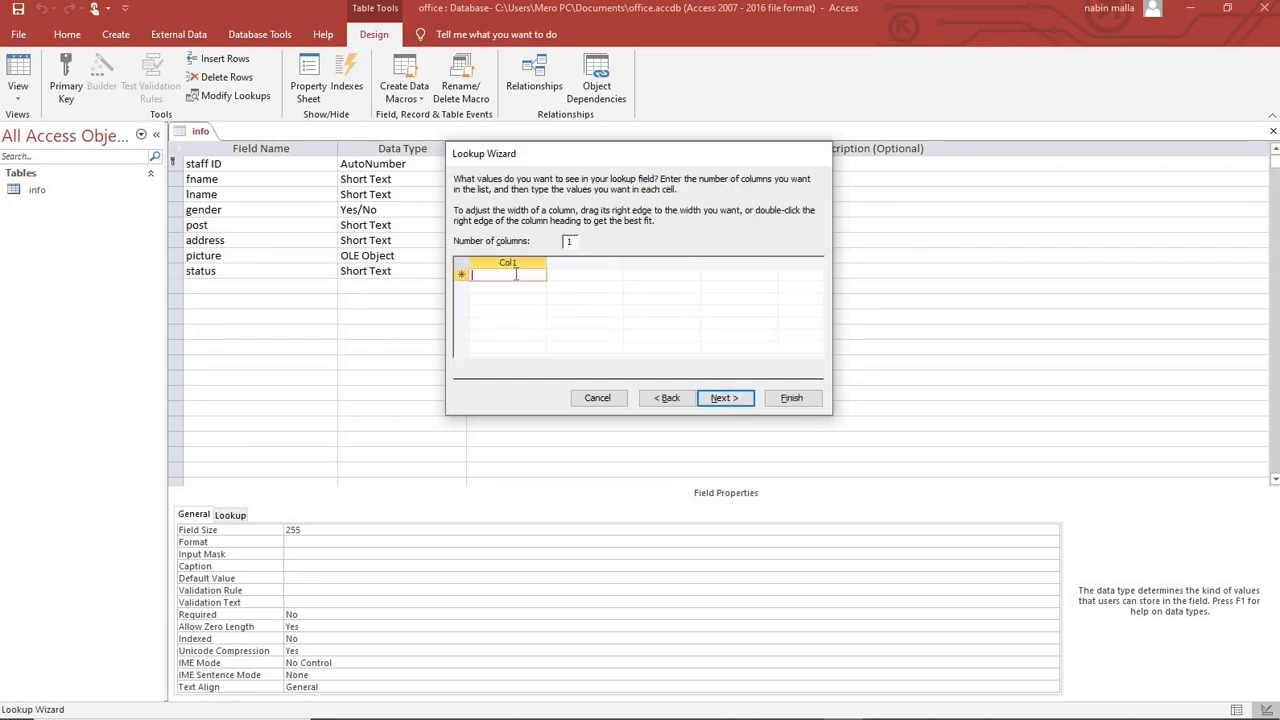
type("permanent")
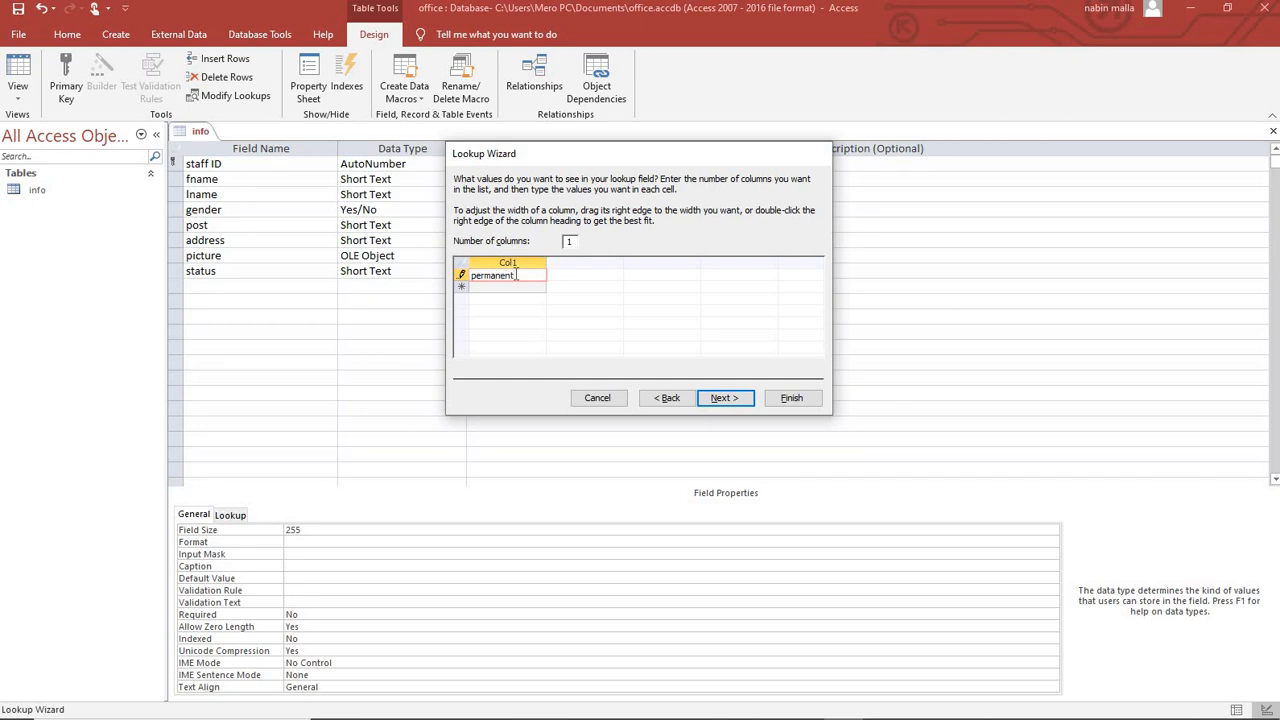
key("Tab")
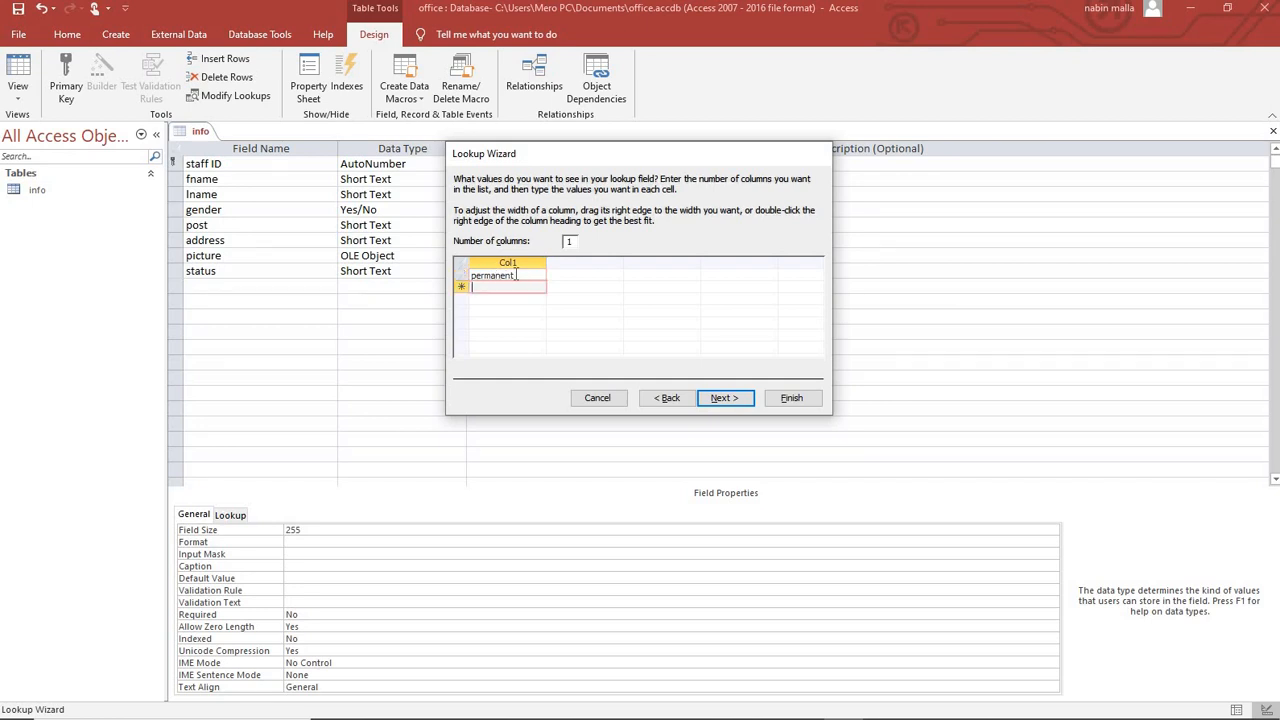
type("temporary")
left_click(795, 402)
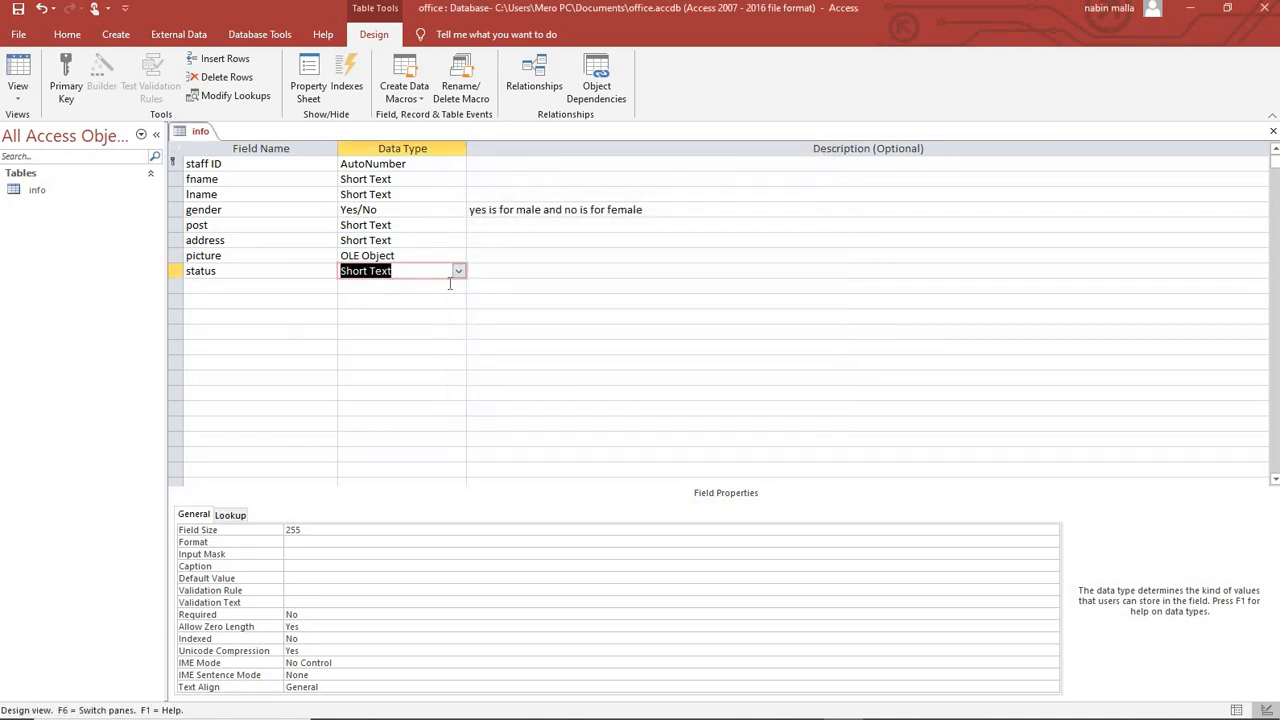
Insert a dob field of type Date/Time in a new row above gender.
left_click(495, 273)
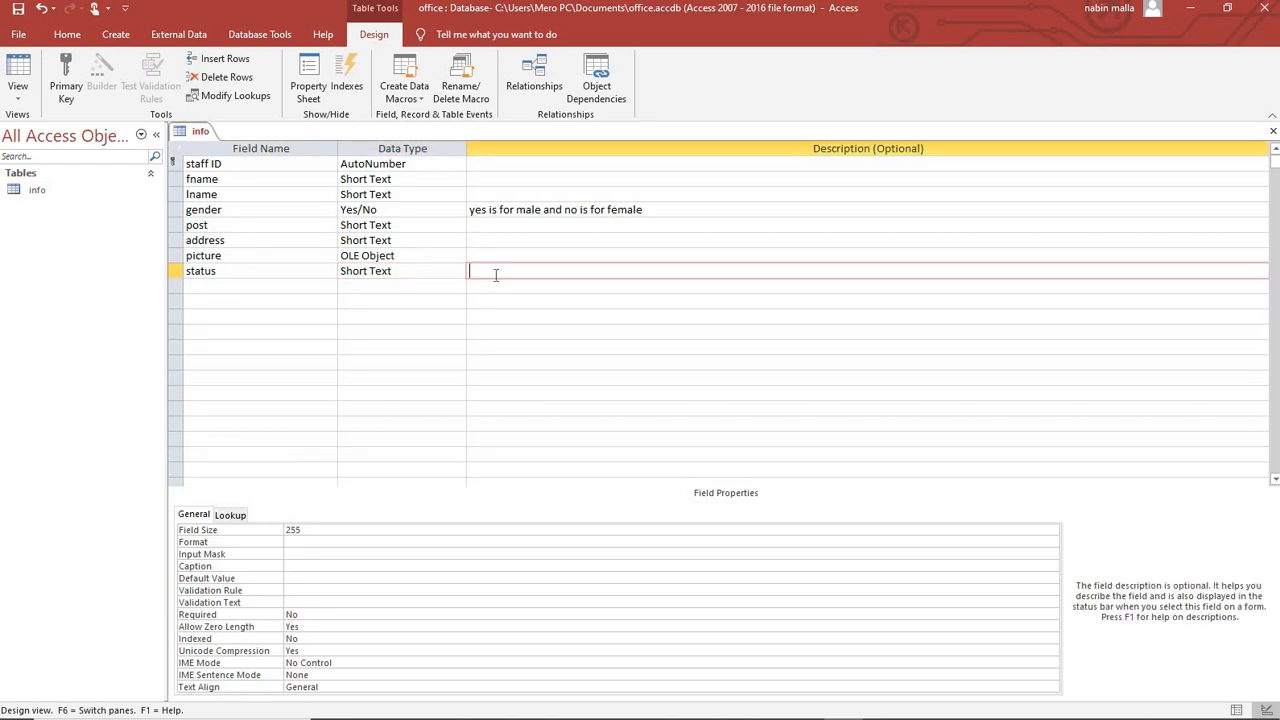
left_click(499, 256)
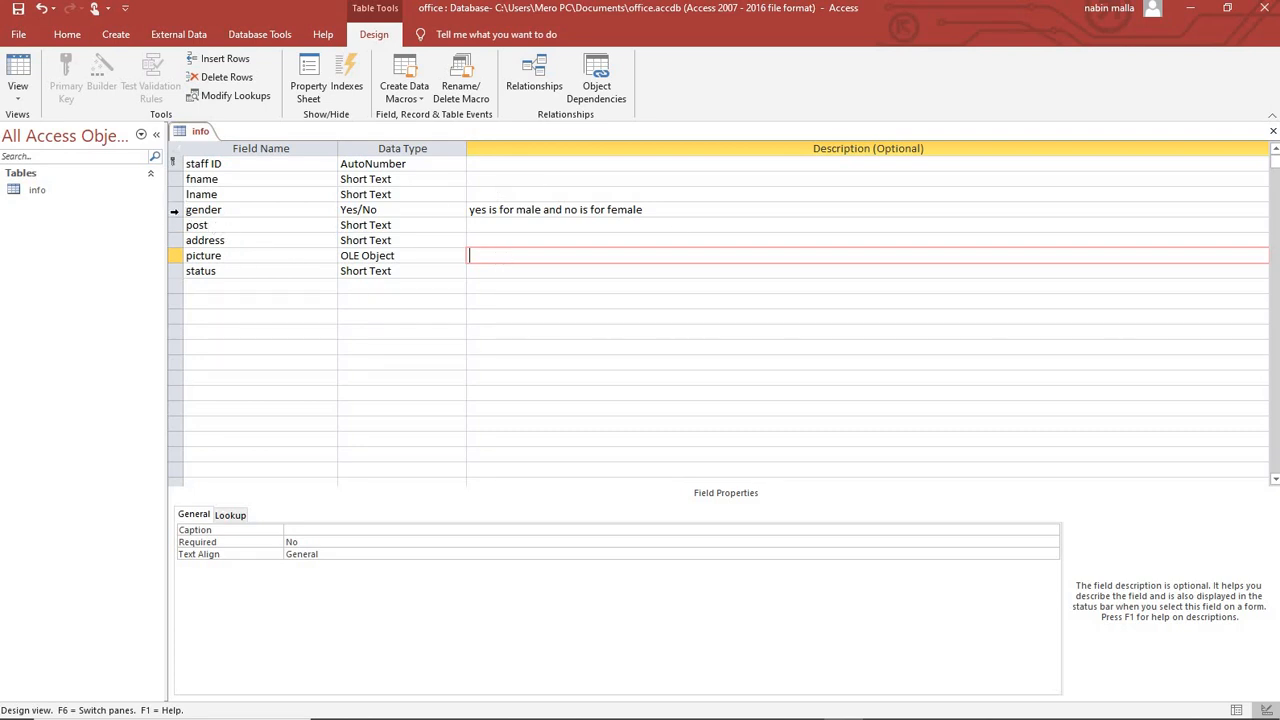
right_click(174, 210)
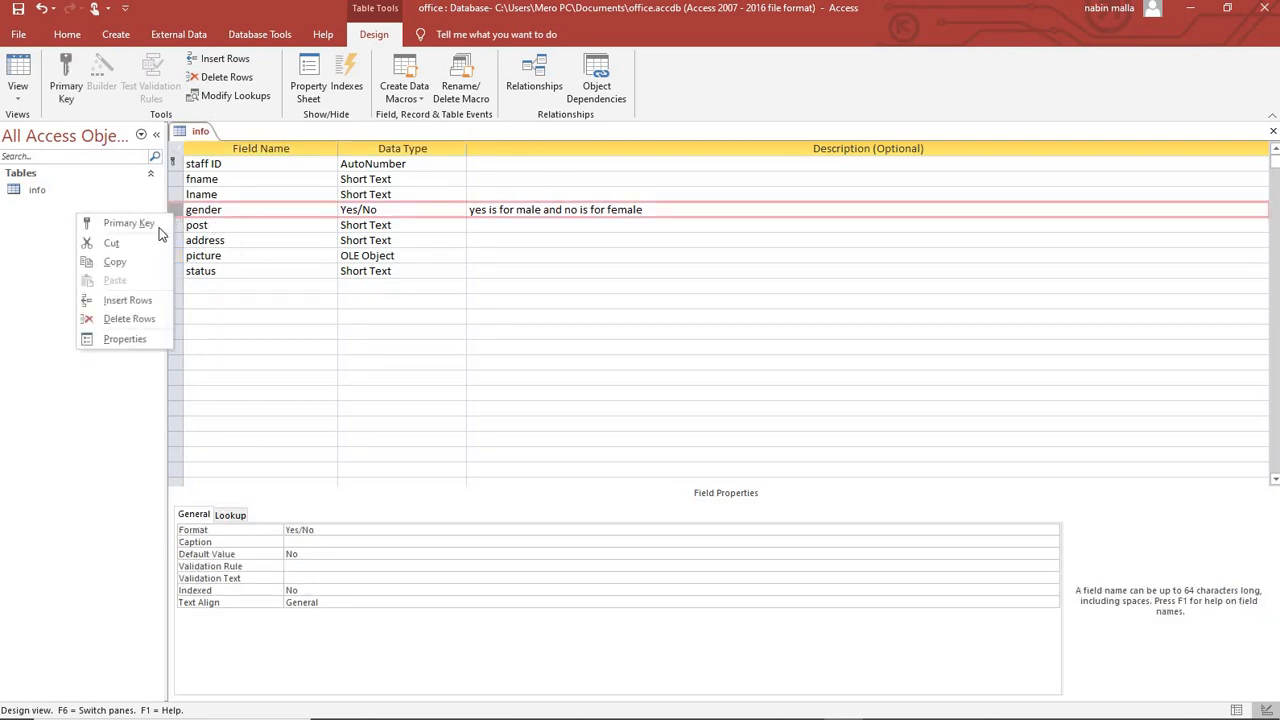
left_click(137, 301)
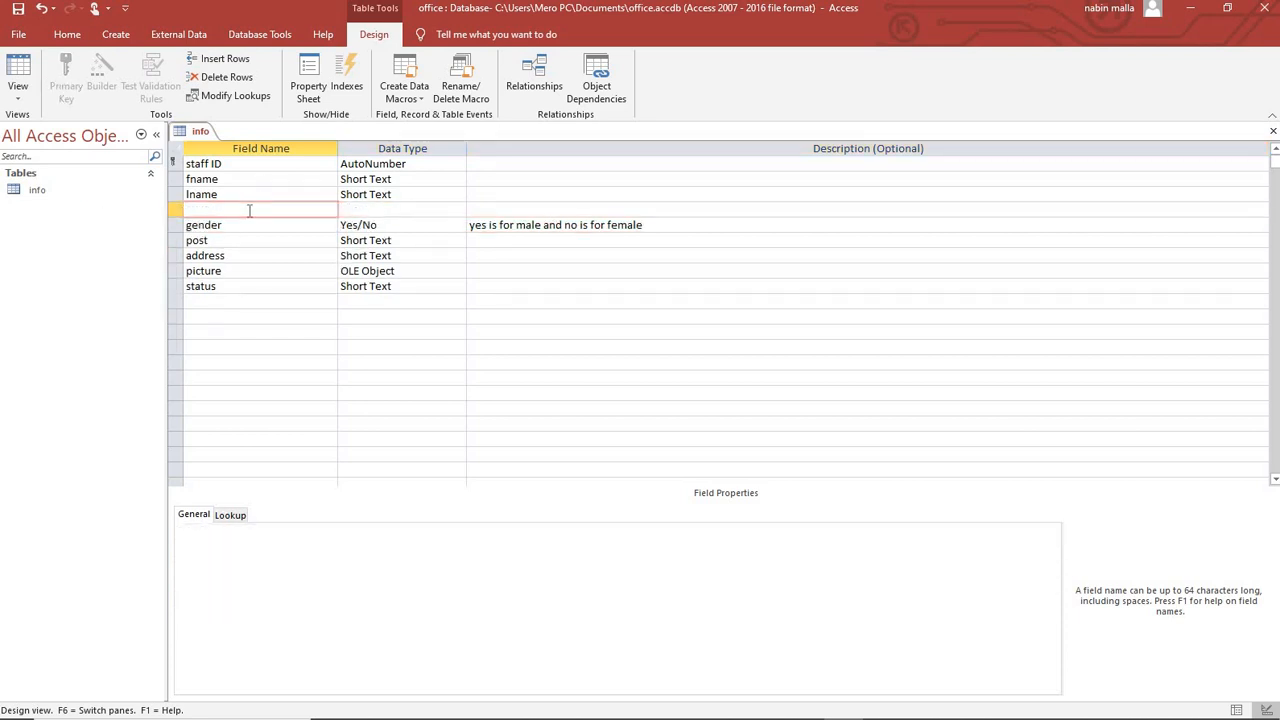
type("dob")
key("Tab")
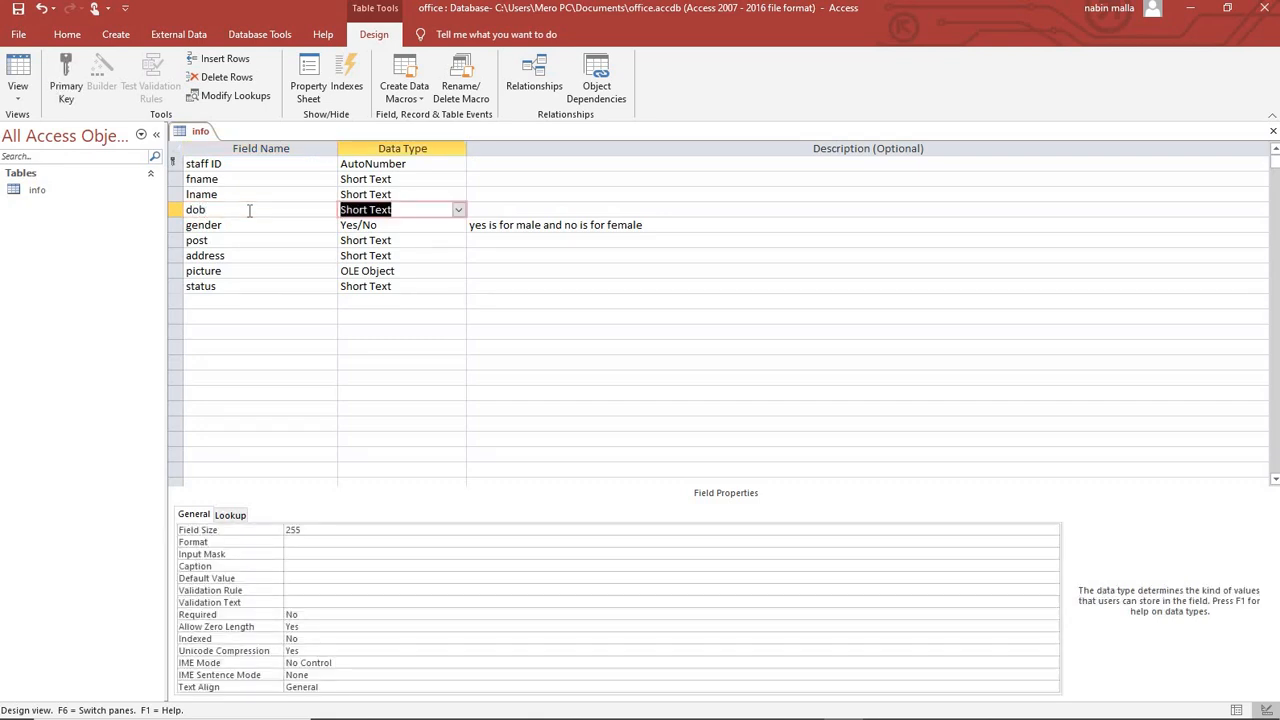
type("date/Time")
key("Tab")
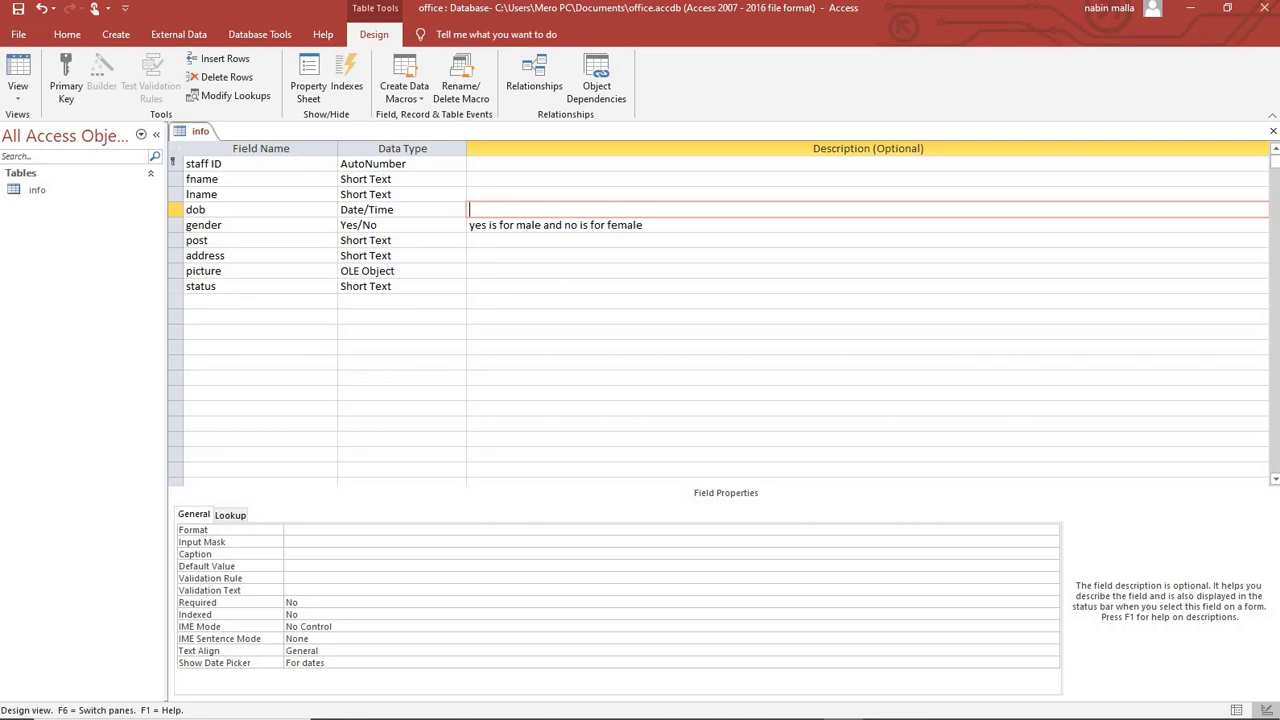
Switch to Word and view the Primary key notes in msaccess update 2020.
left_click(805, 705)
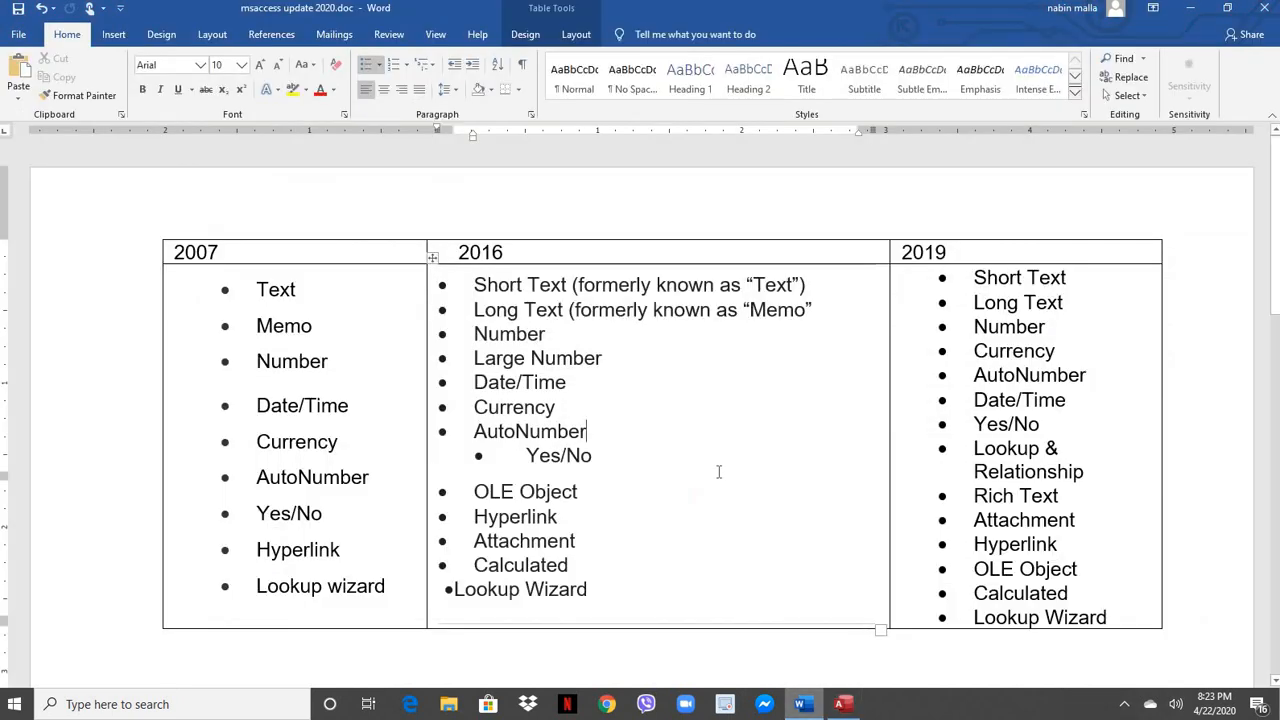
scroll(733, 473, "down", 5)
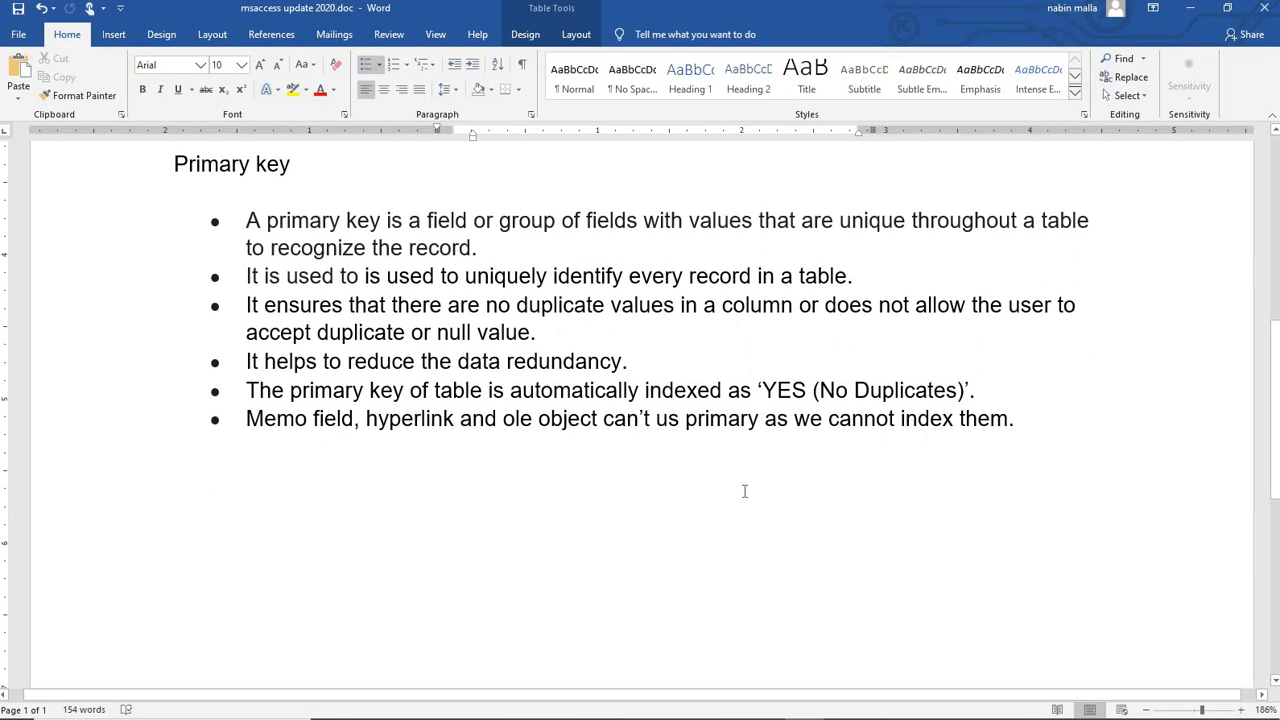
scroll(742, 488, "up", 1)
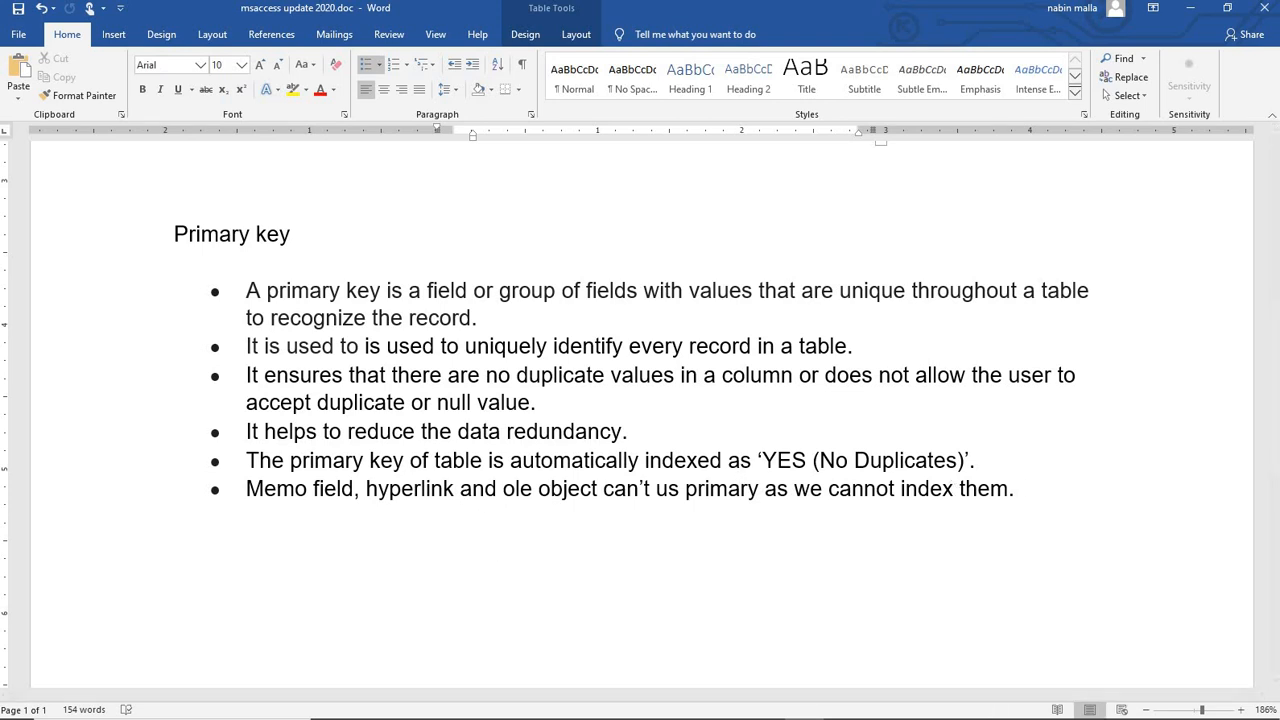
Keep staff ID indexed Yes (No Duplicates) and save the info table design.
left_click(845, 710)
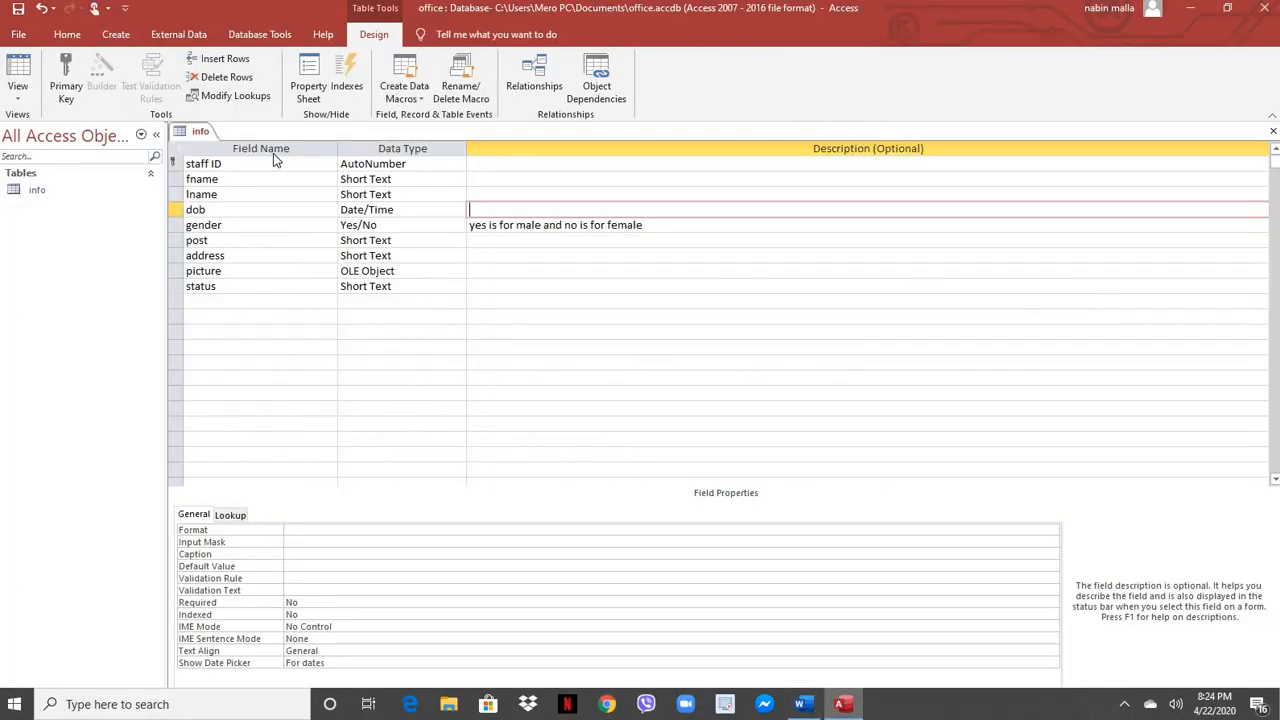
left_click(266, 162)
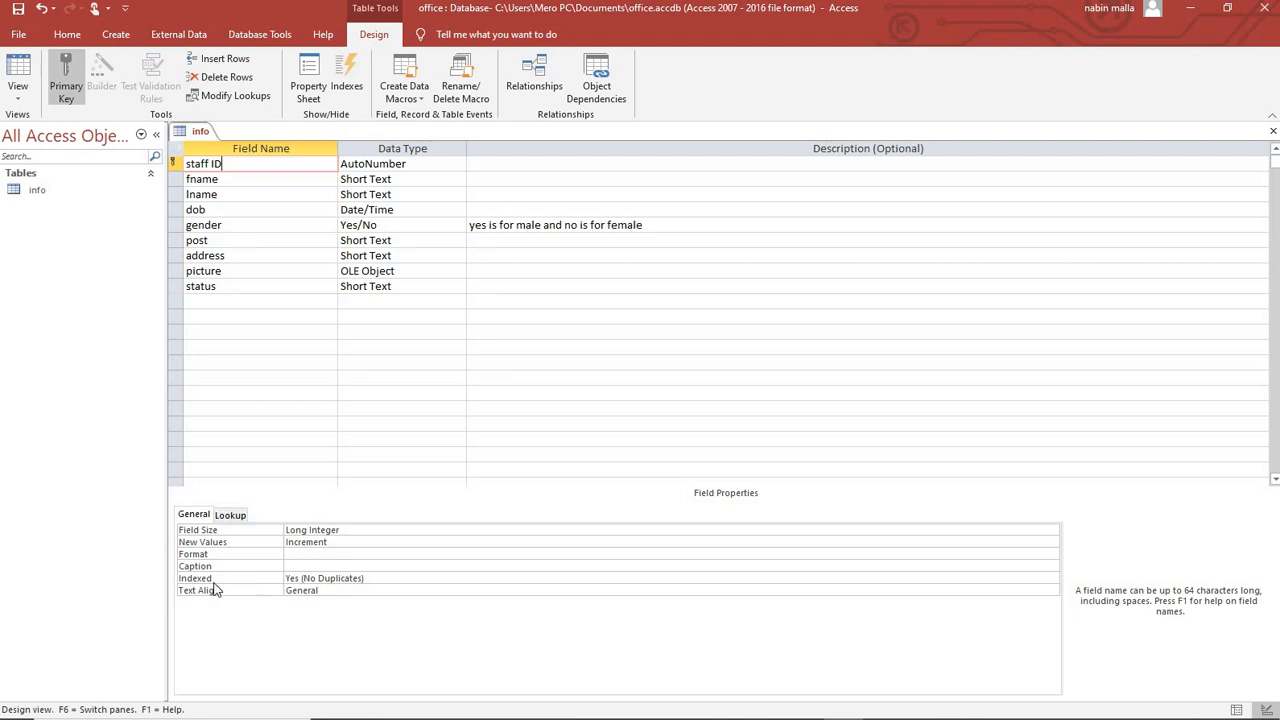
left_click(323, 578)
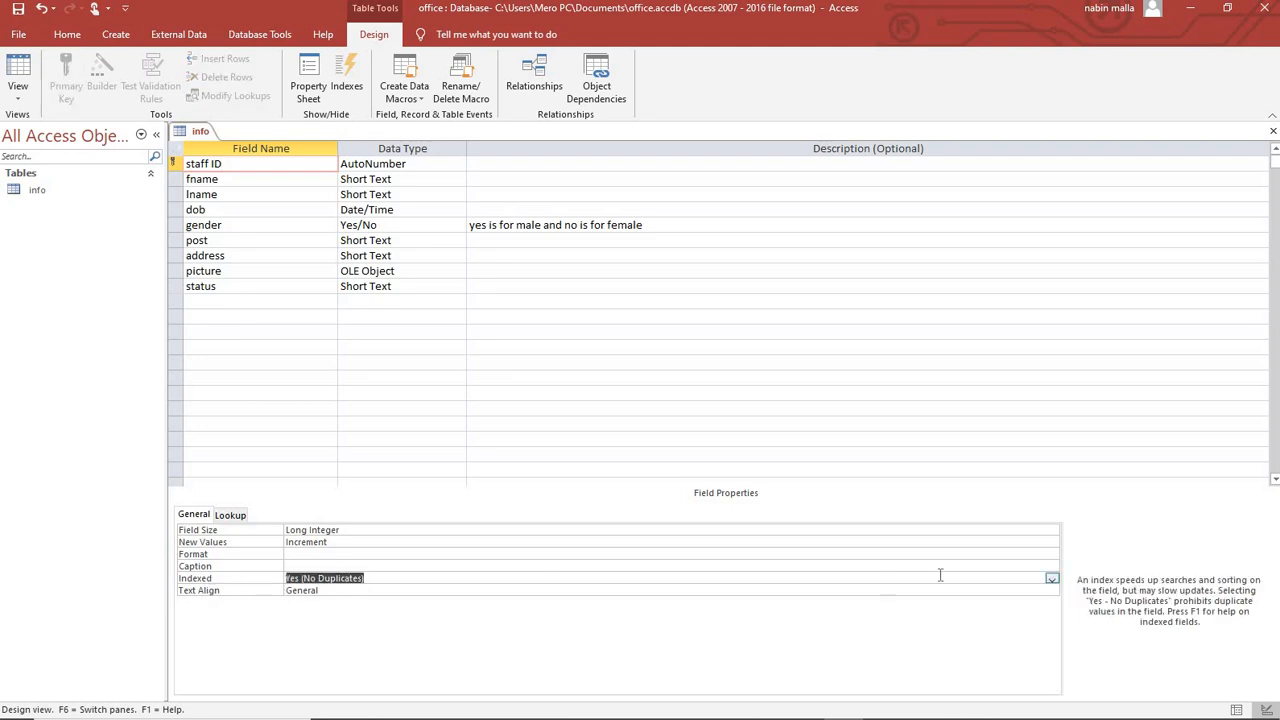
left_click(1052, 579)
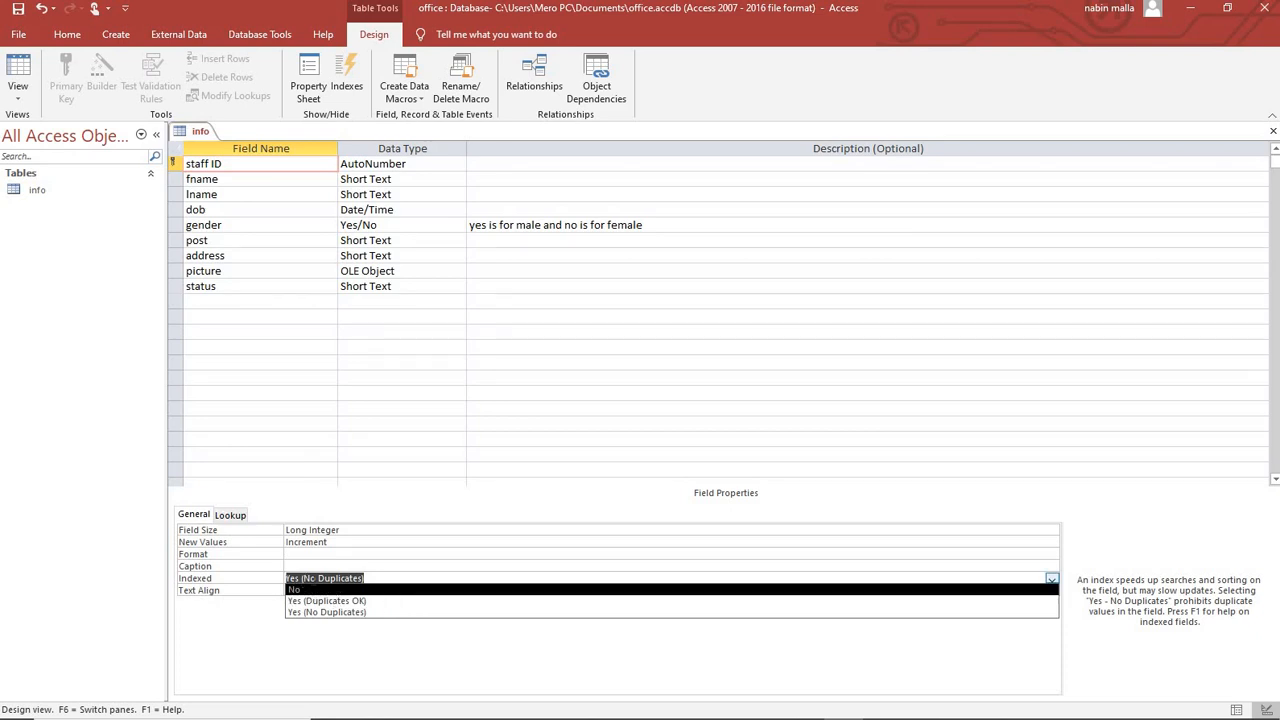
left_click(373, 577)
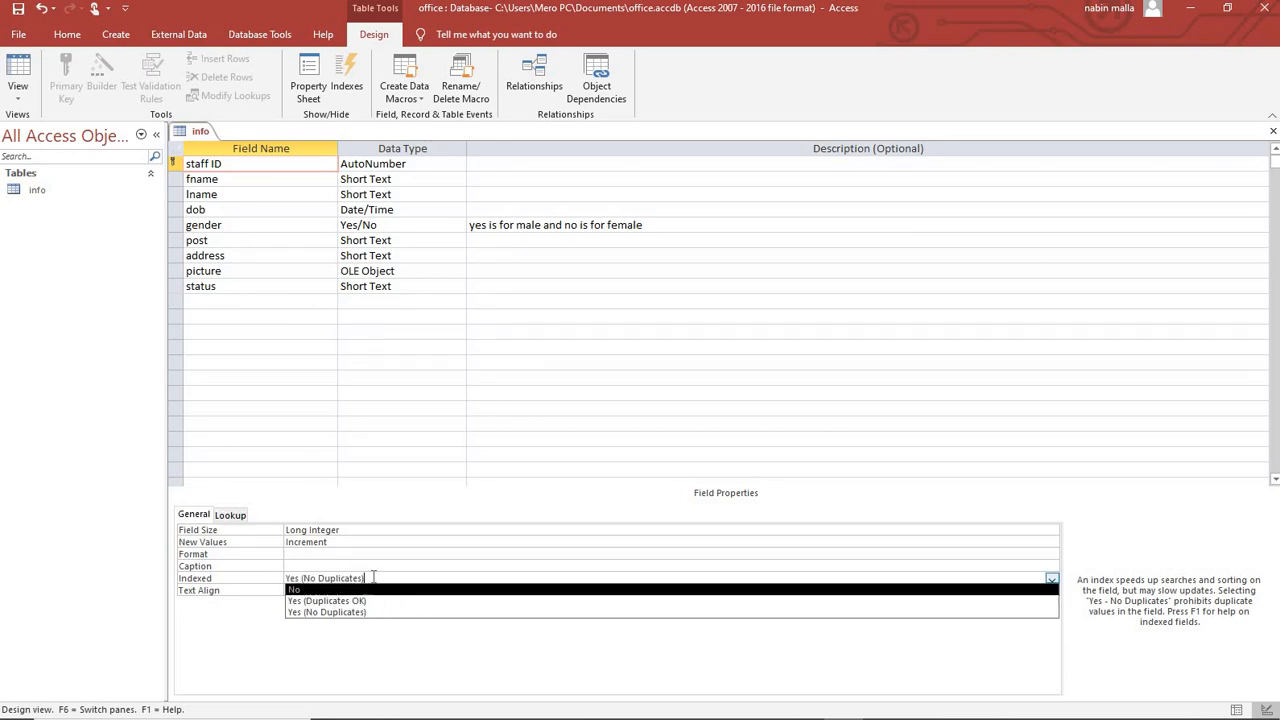
left_click(43, 491)
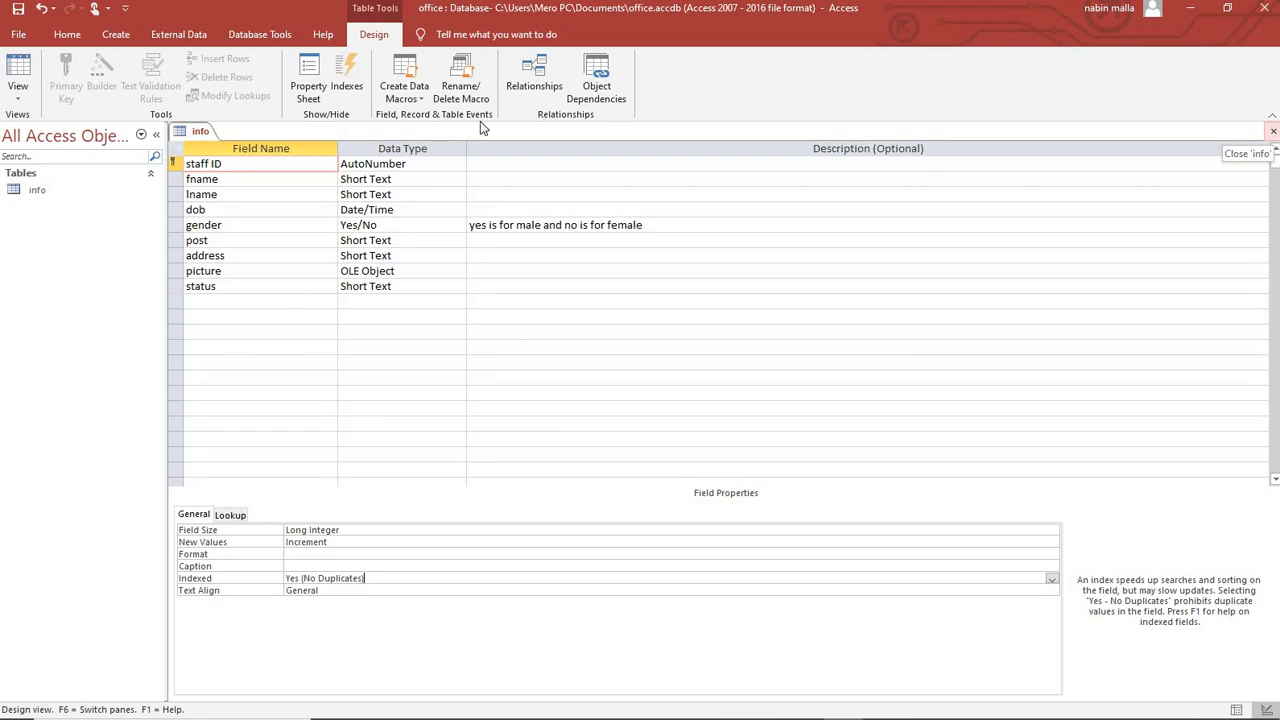
left_click(18, 8)
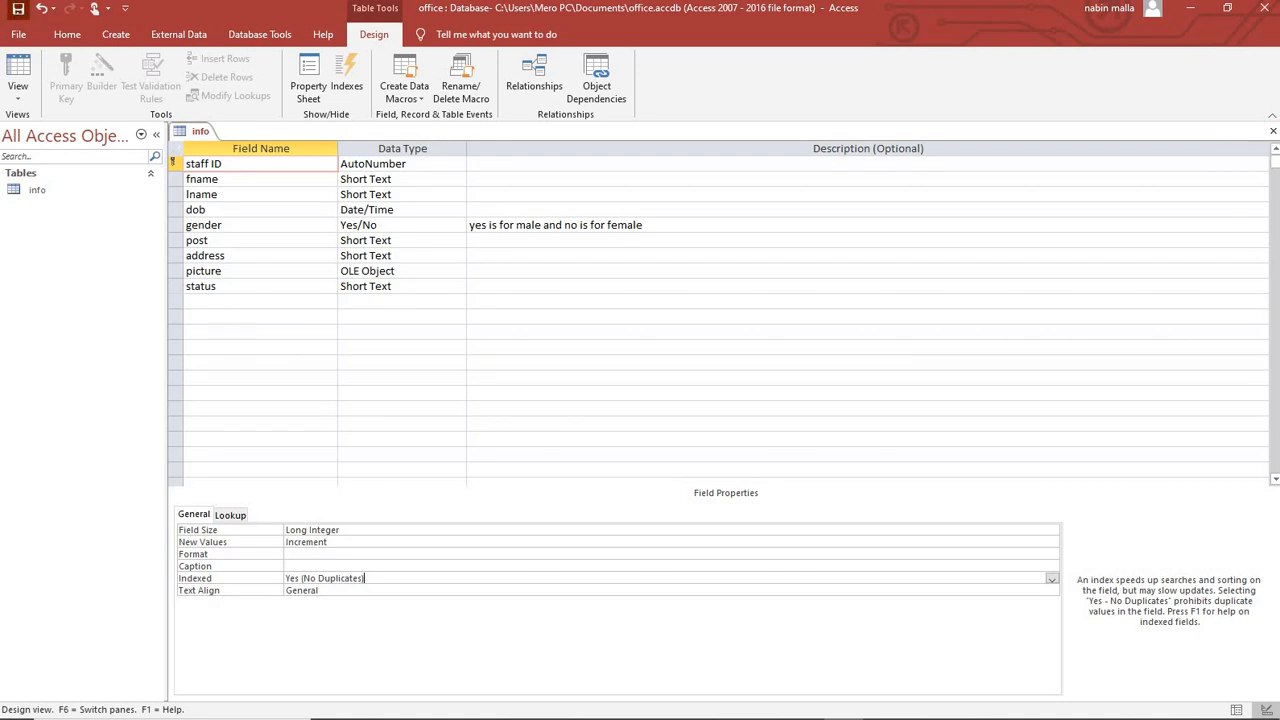
Close the design view, open the info table as a datasheet, and enter record 1's first name.
left_click(1274, 133)
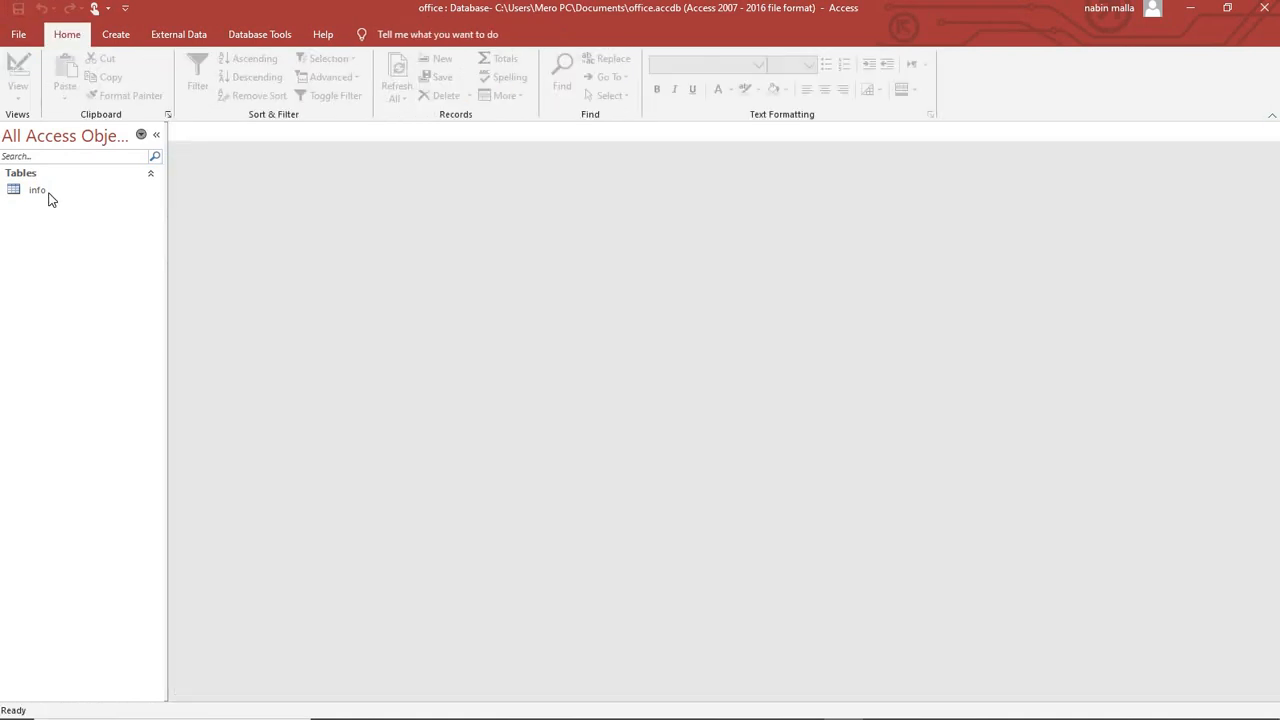
double_click(37, 190)
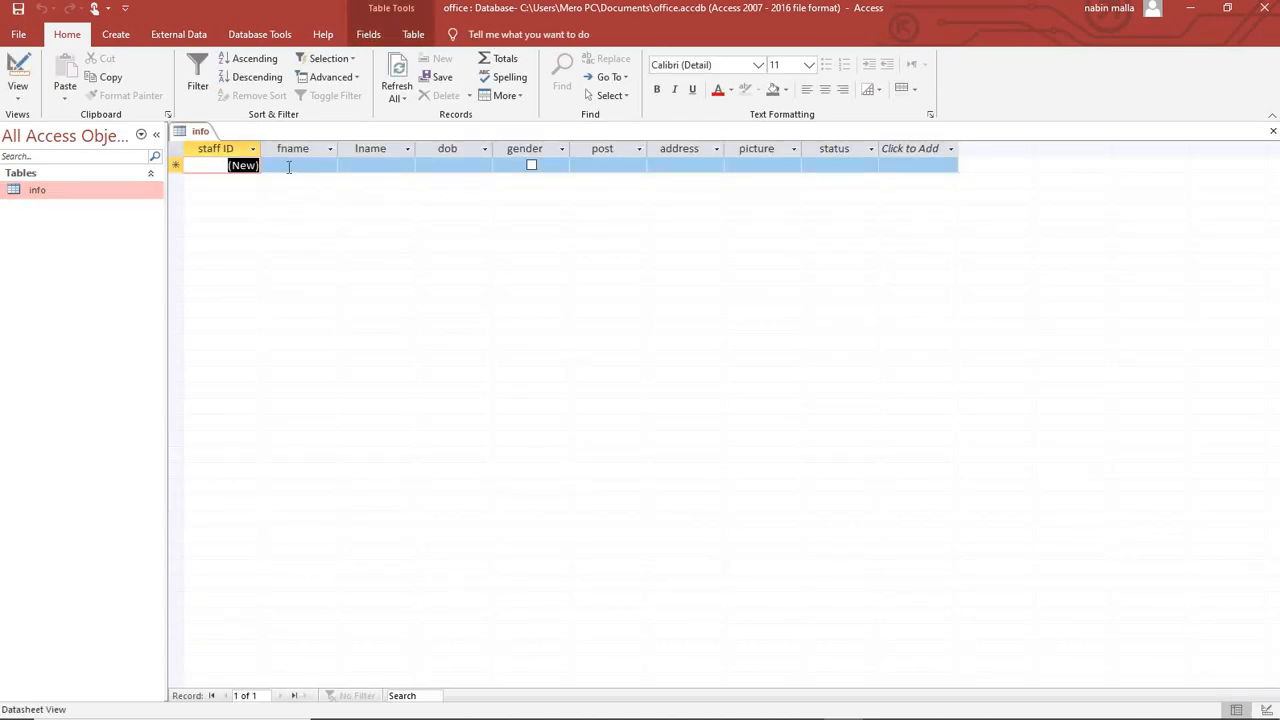
left_click(296, 167)
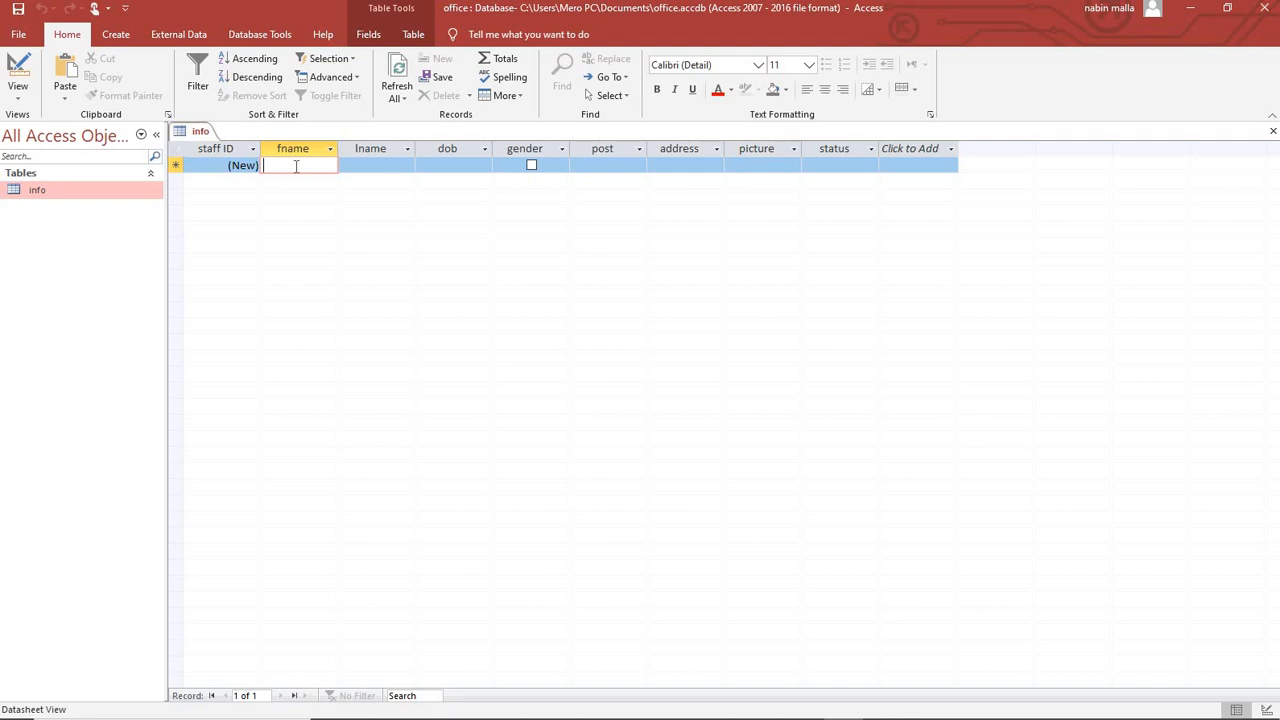
type("sh")
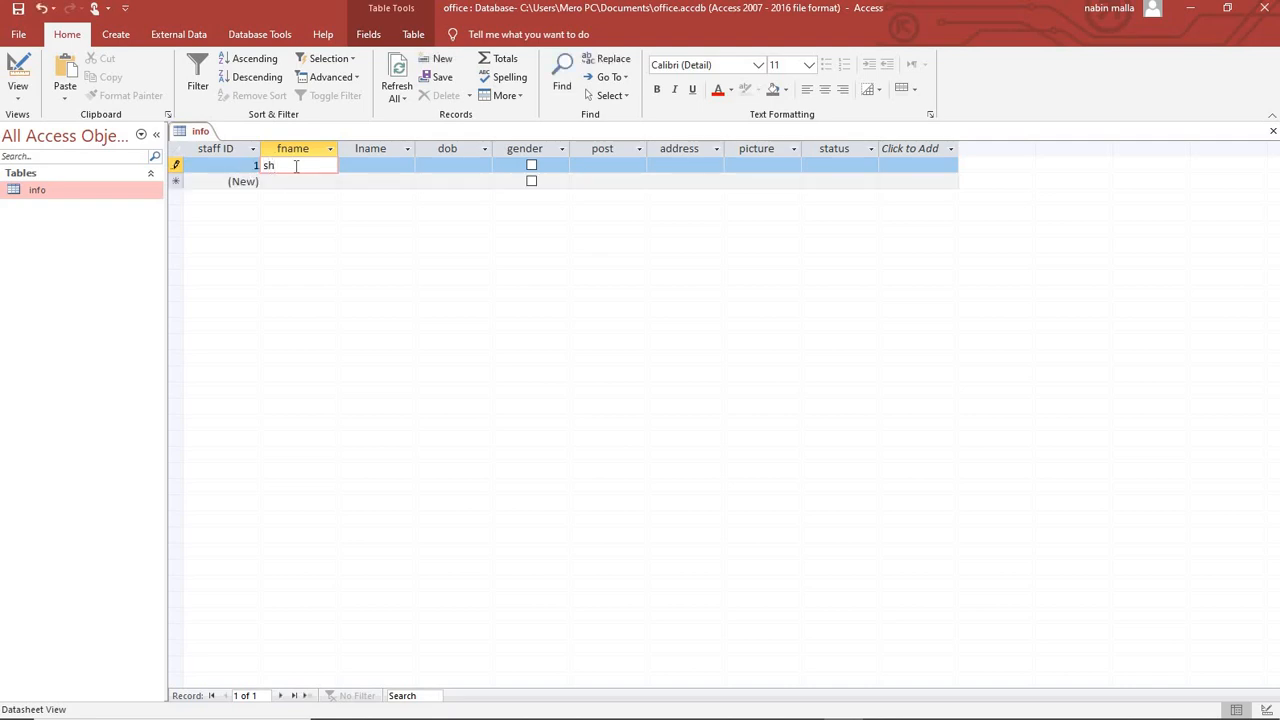
type("yam")
key("Tab")
Fill record 1 with its last name, dob 4/4/2003, gender ticked, post clerk, address kathmandu.
type("thapa")
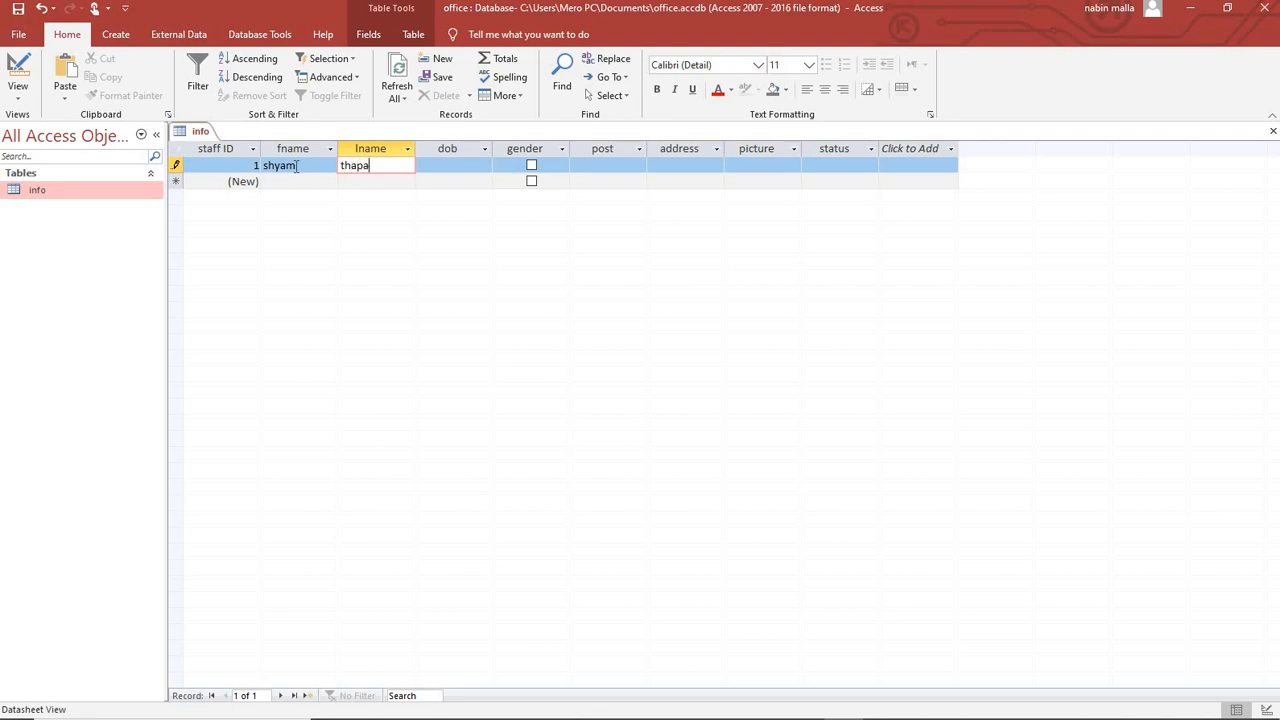
key("Tab")
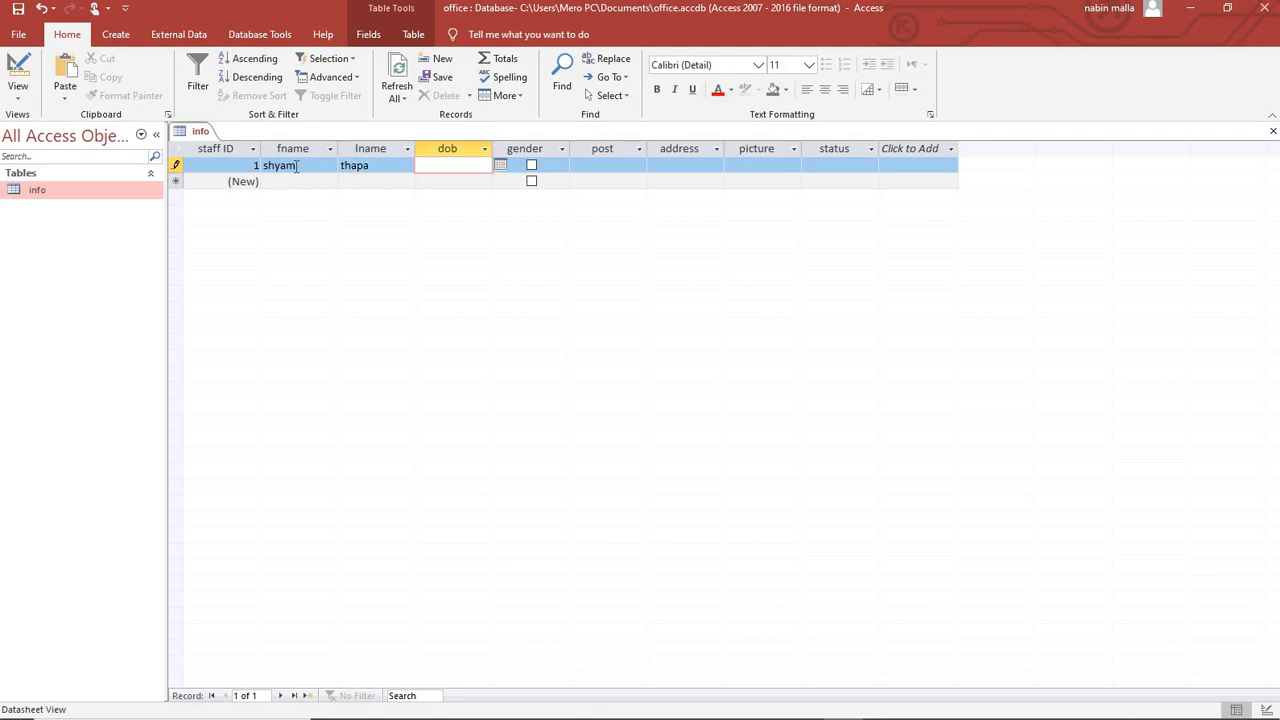
type("4/4/2003")
left_click(531, 165)
left_click(608, 164)
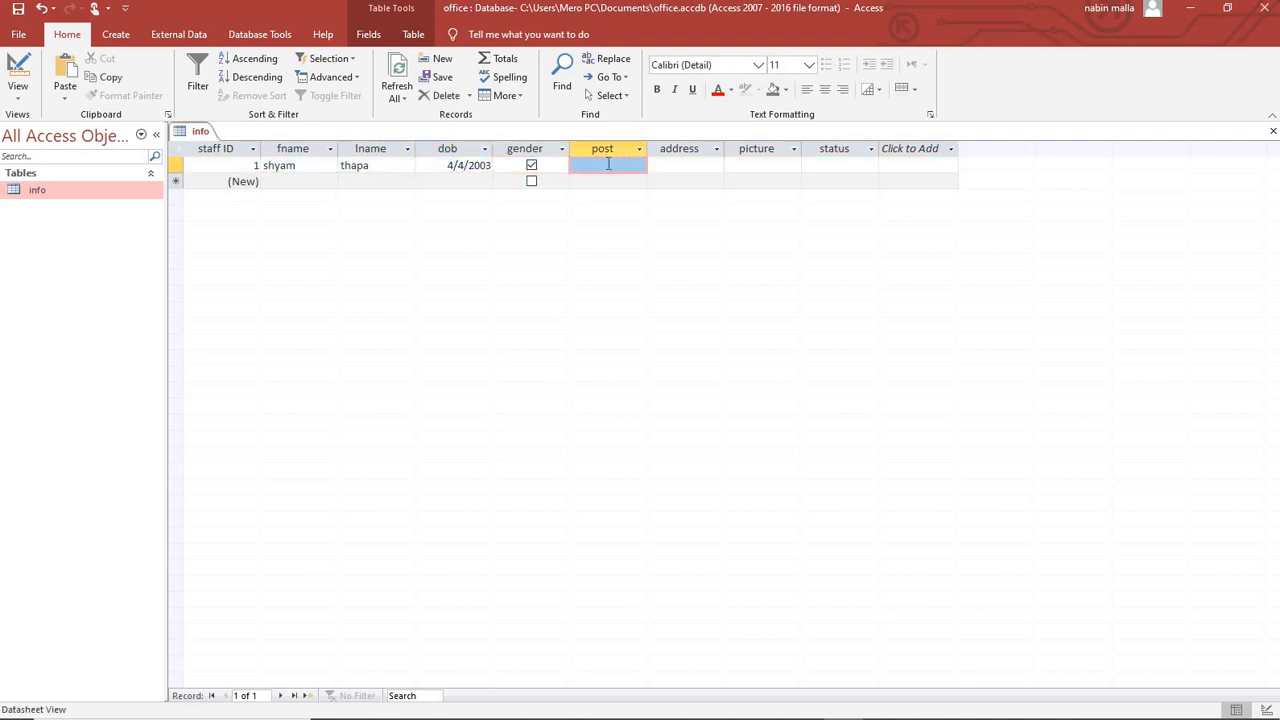
type("clerk")
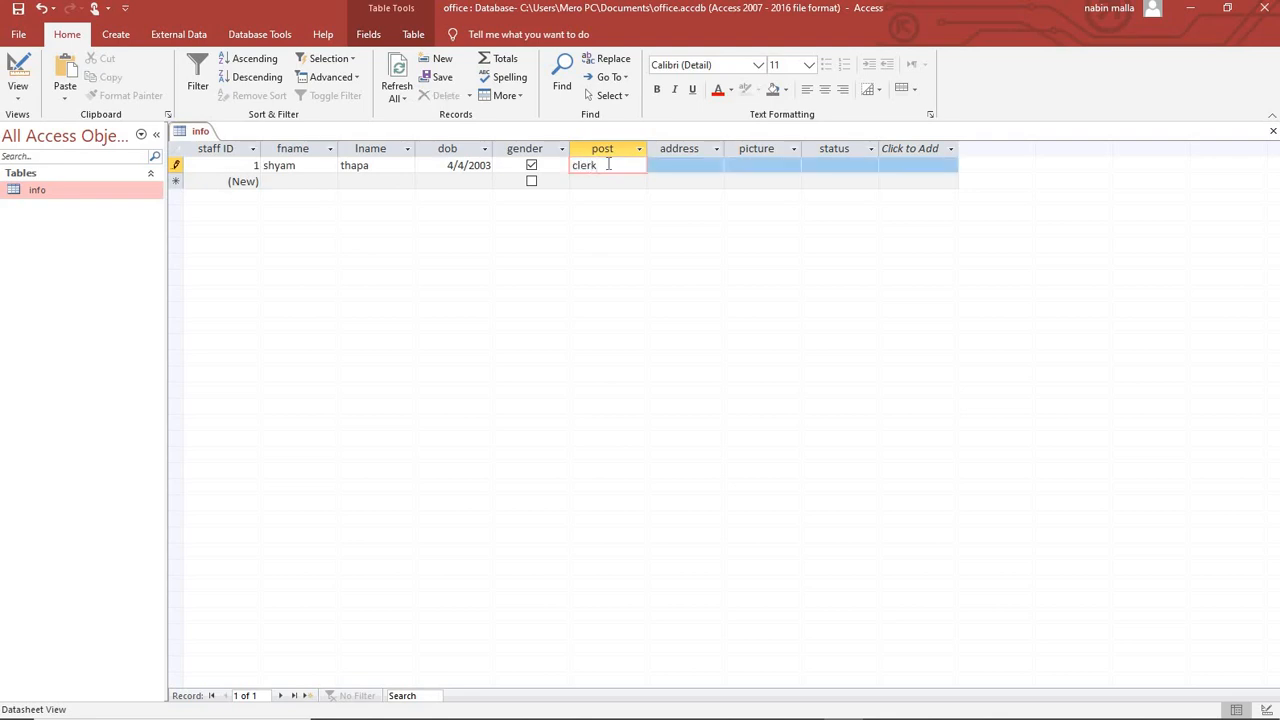
key("Tab")
type("ka")
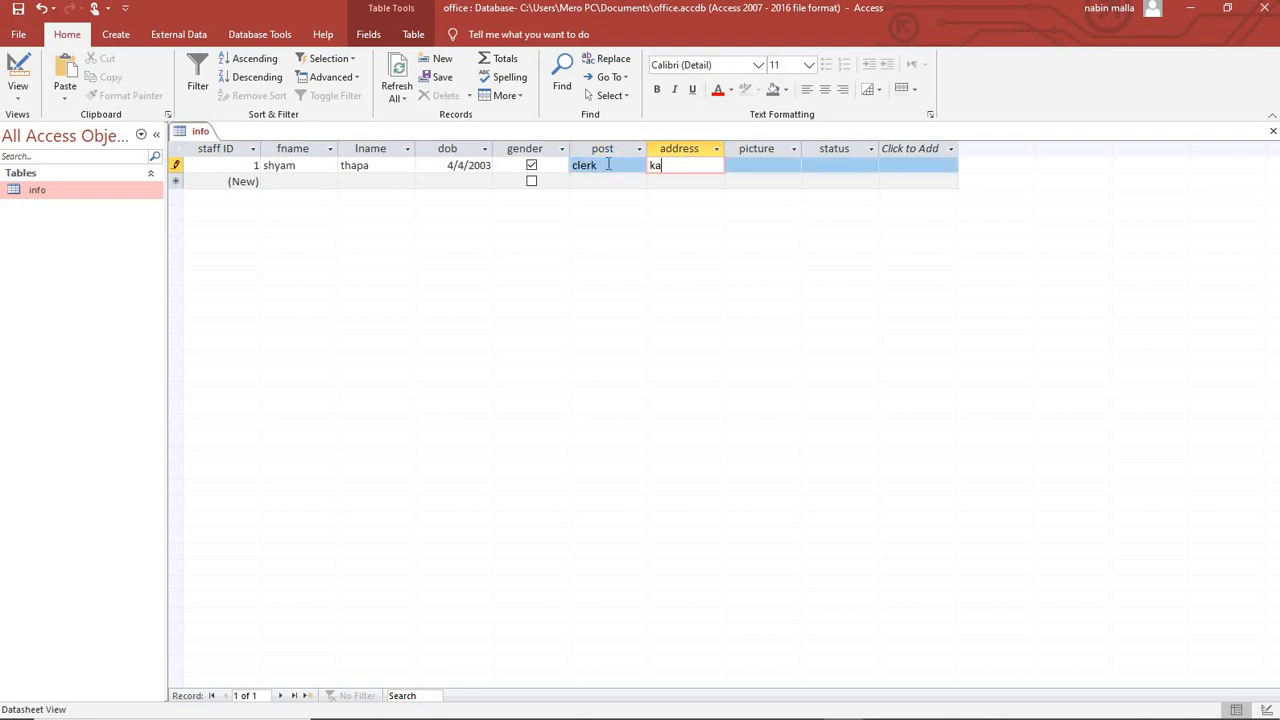
type("thmandu")
key("Tab")
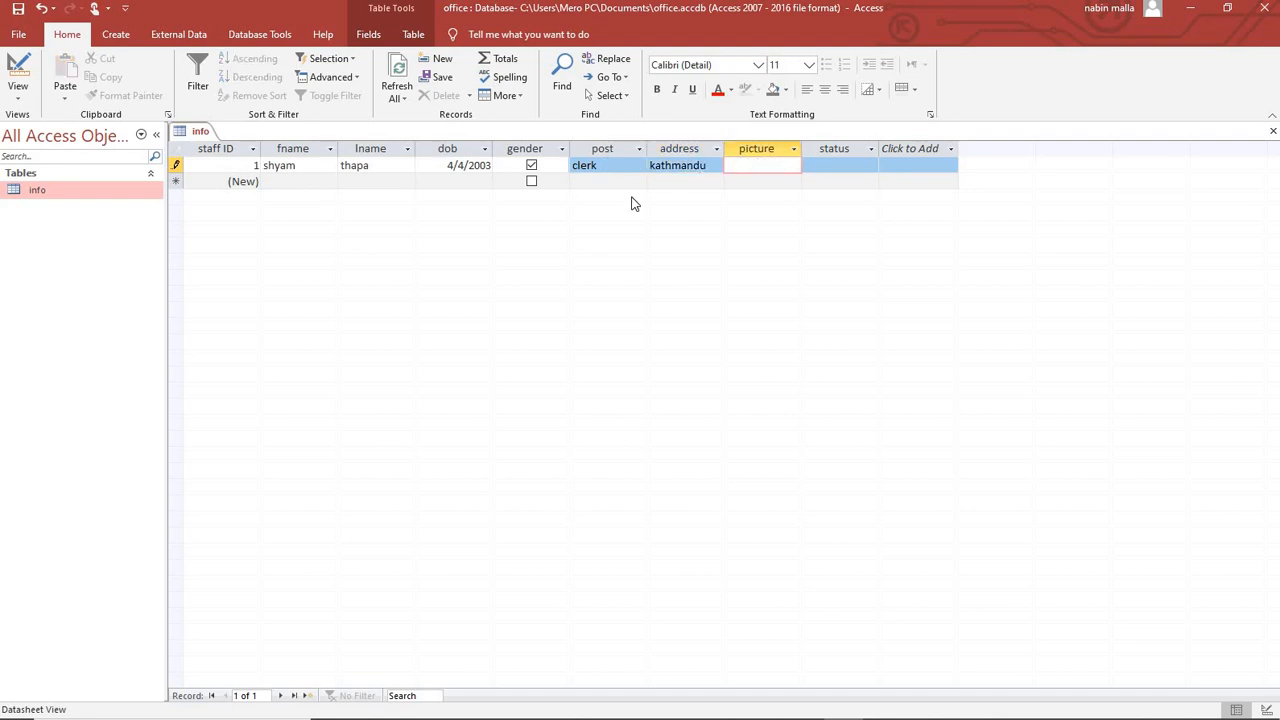
Leave the picture cell empty, set status to permanent, and save record 1.
right_click(748, 168)
left_click(744, 163)
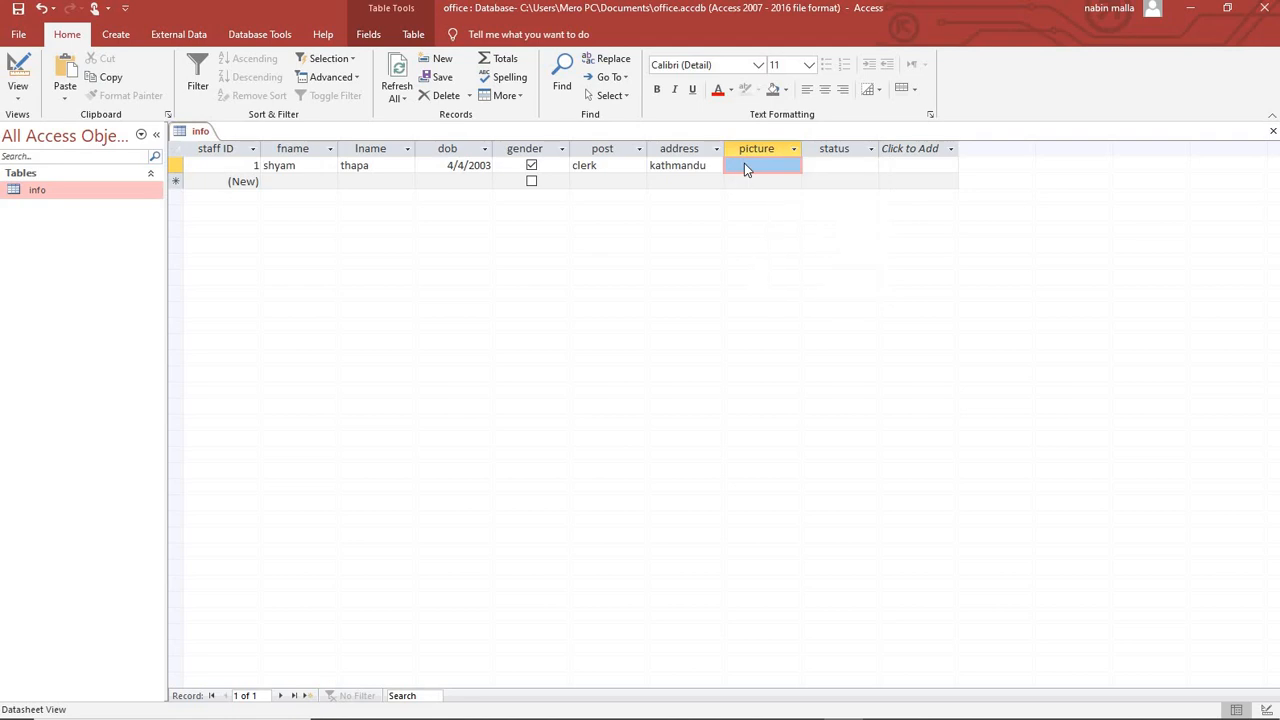
double_click(744, 162)
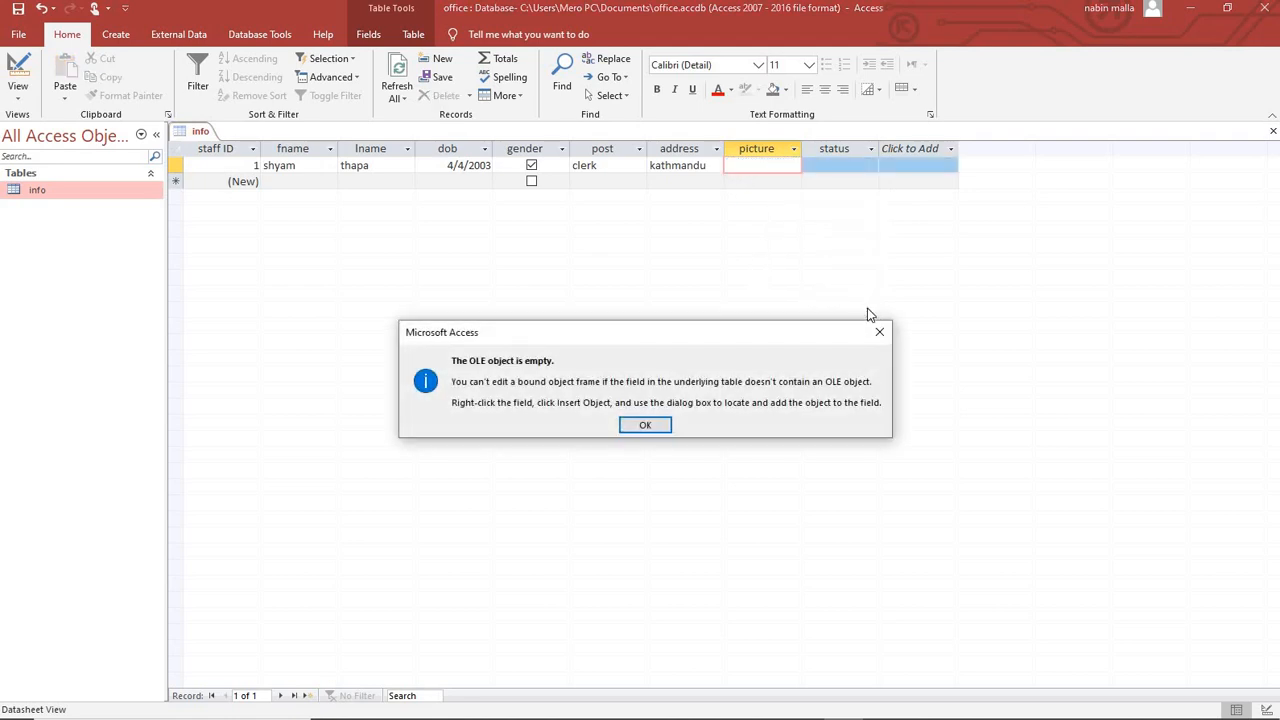
left_click(880, 333)
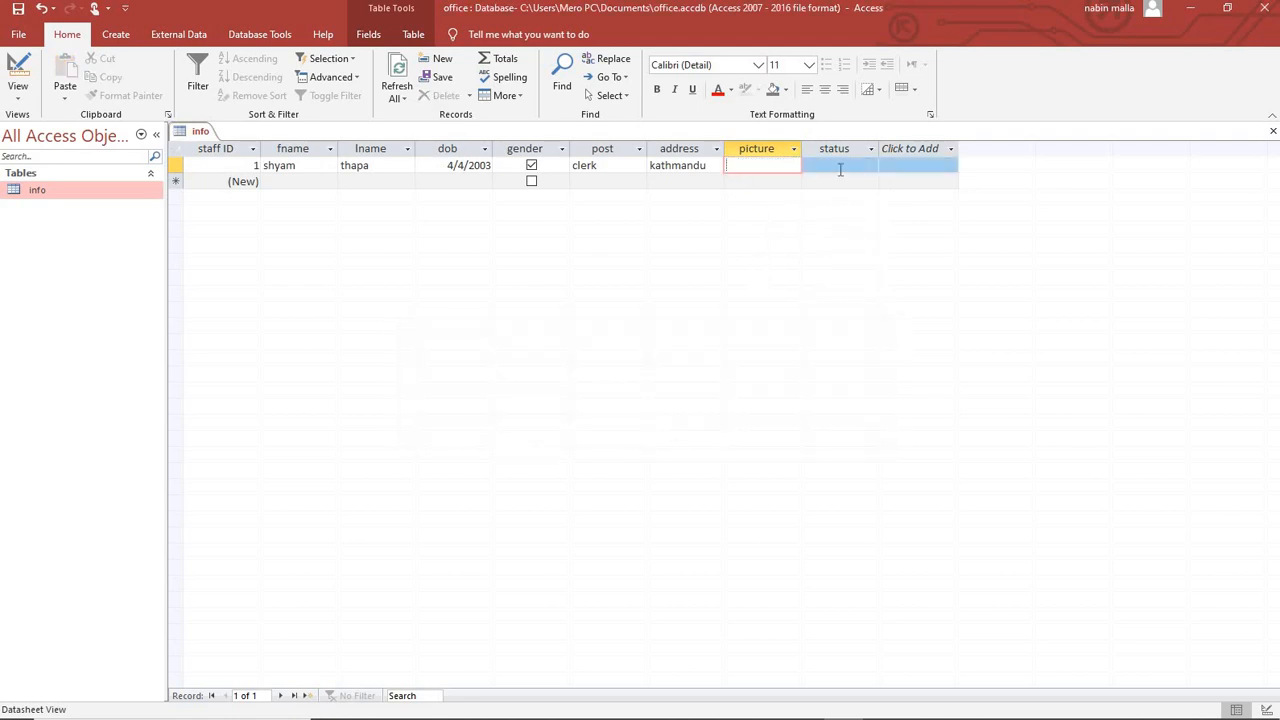
left_click(840, 166)
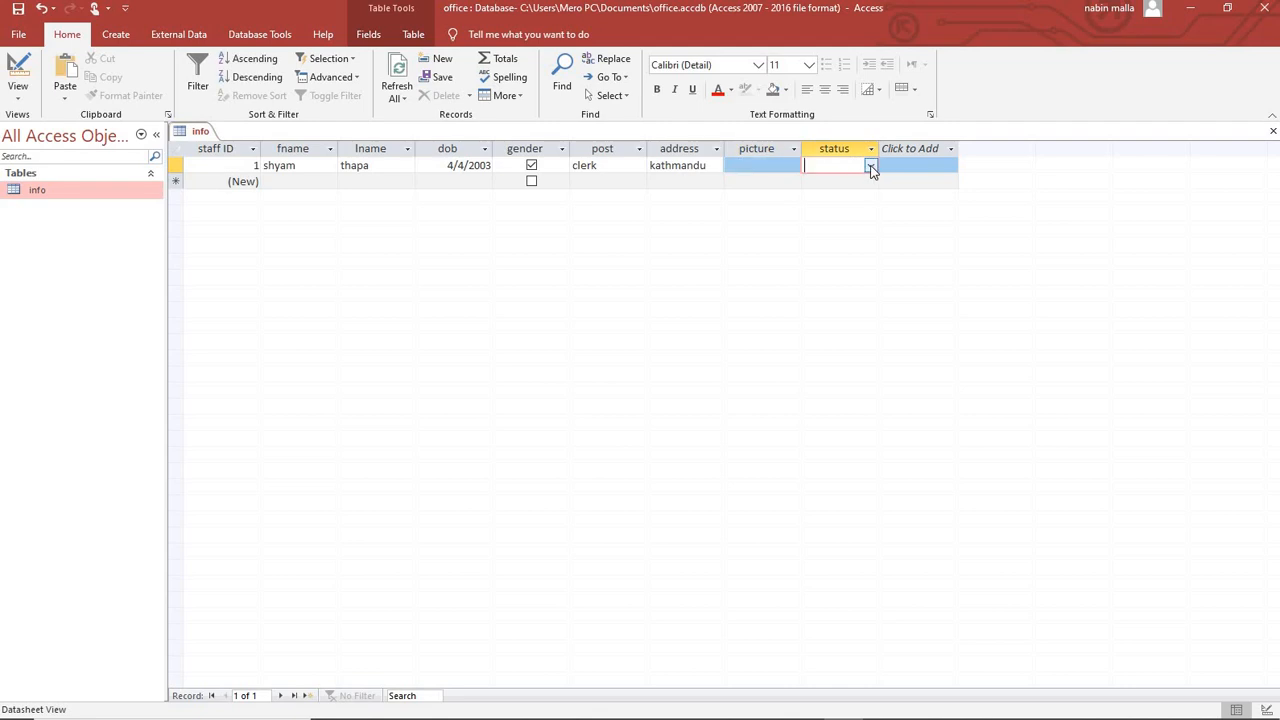
left_click(870, 167)
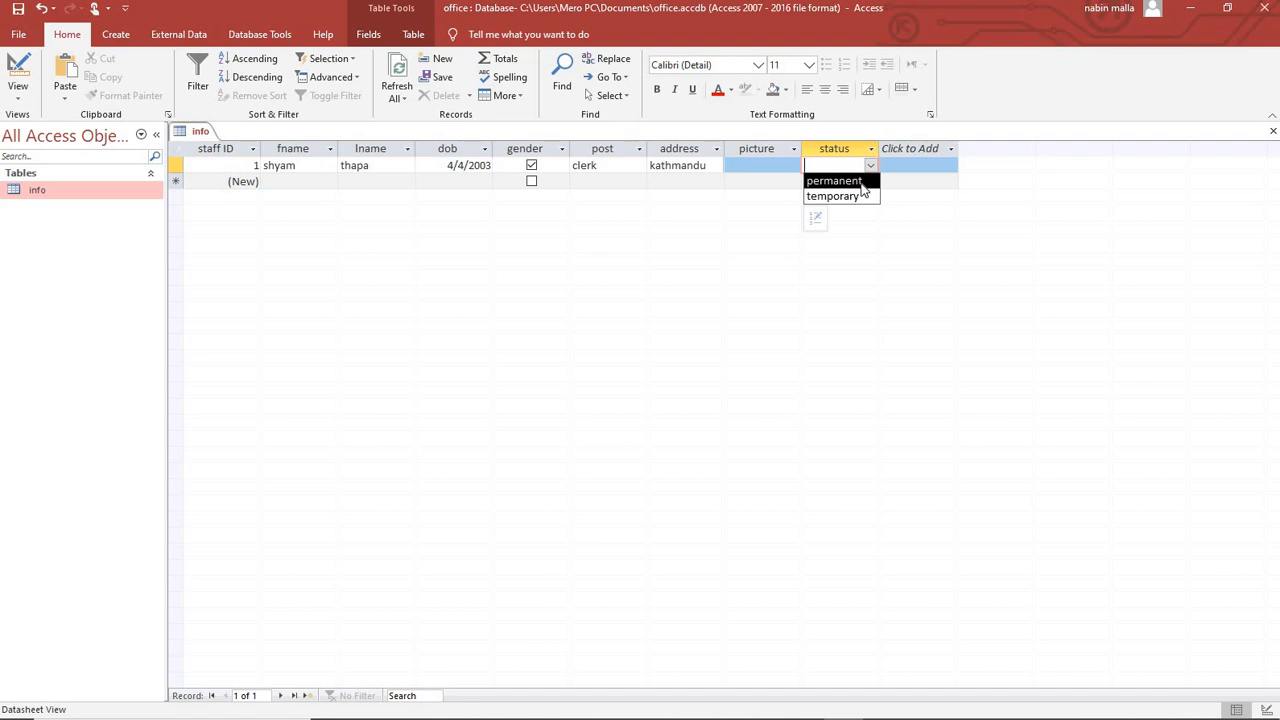
left_click(858, 181)
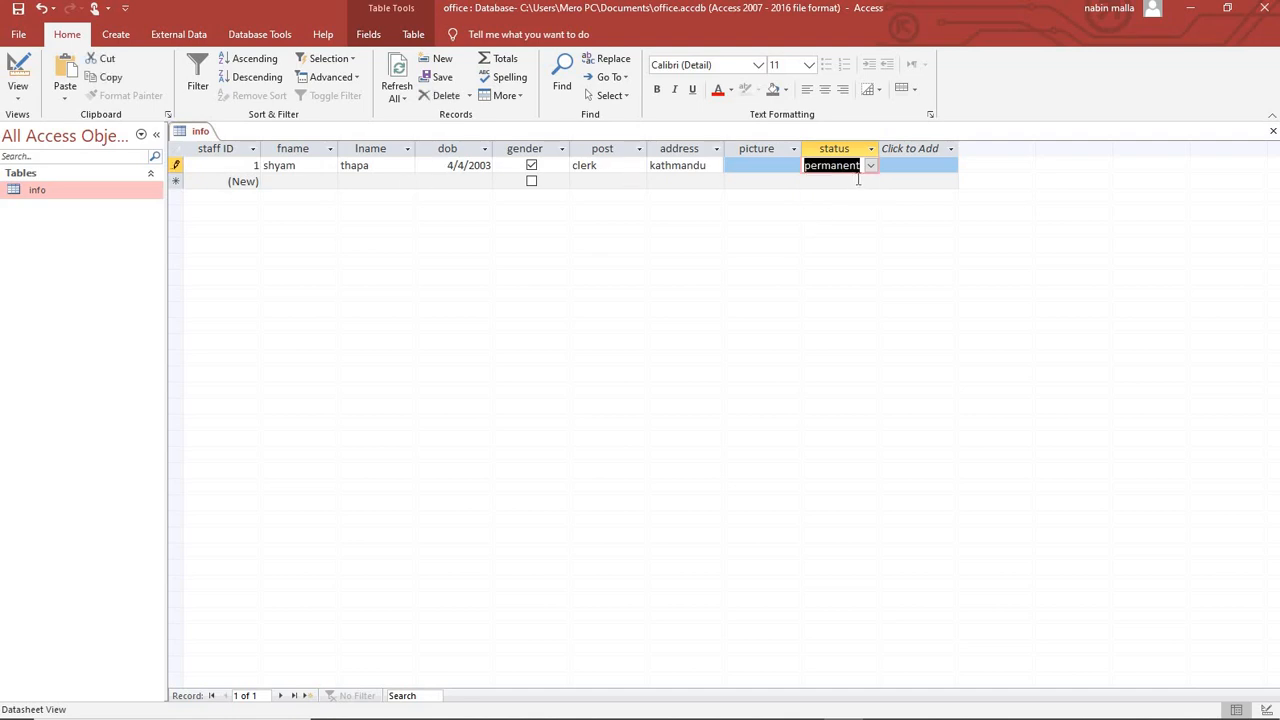
key("Tab")
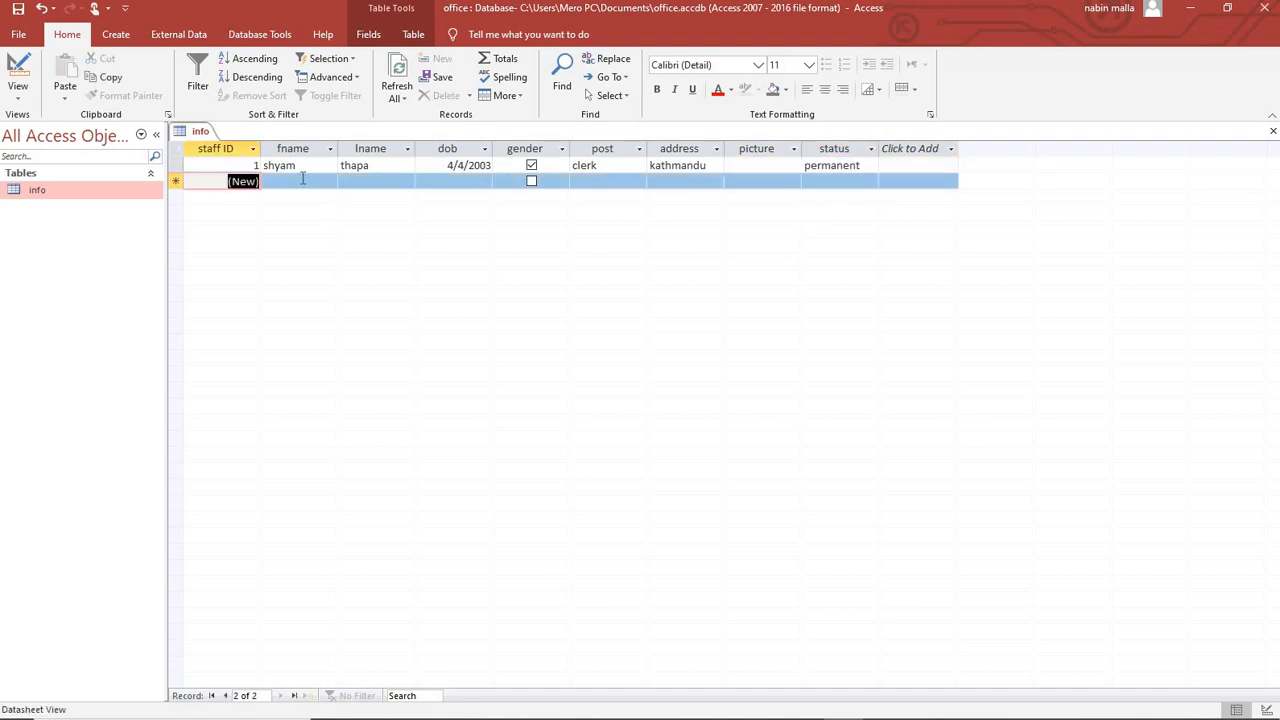
Start record 2 with the staff member's first and last names and dob 4/2/2008.
left_click(310, 187)
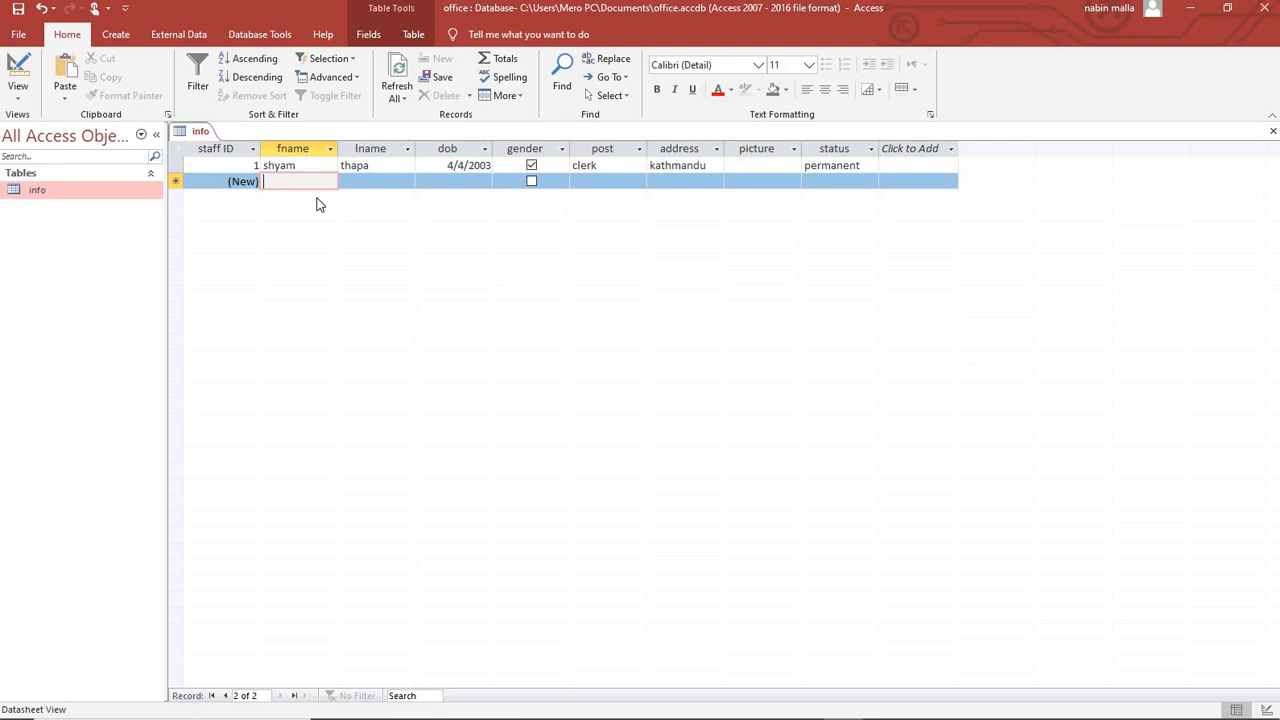
type("sita")
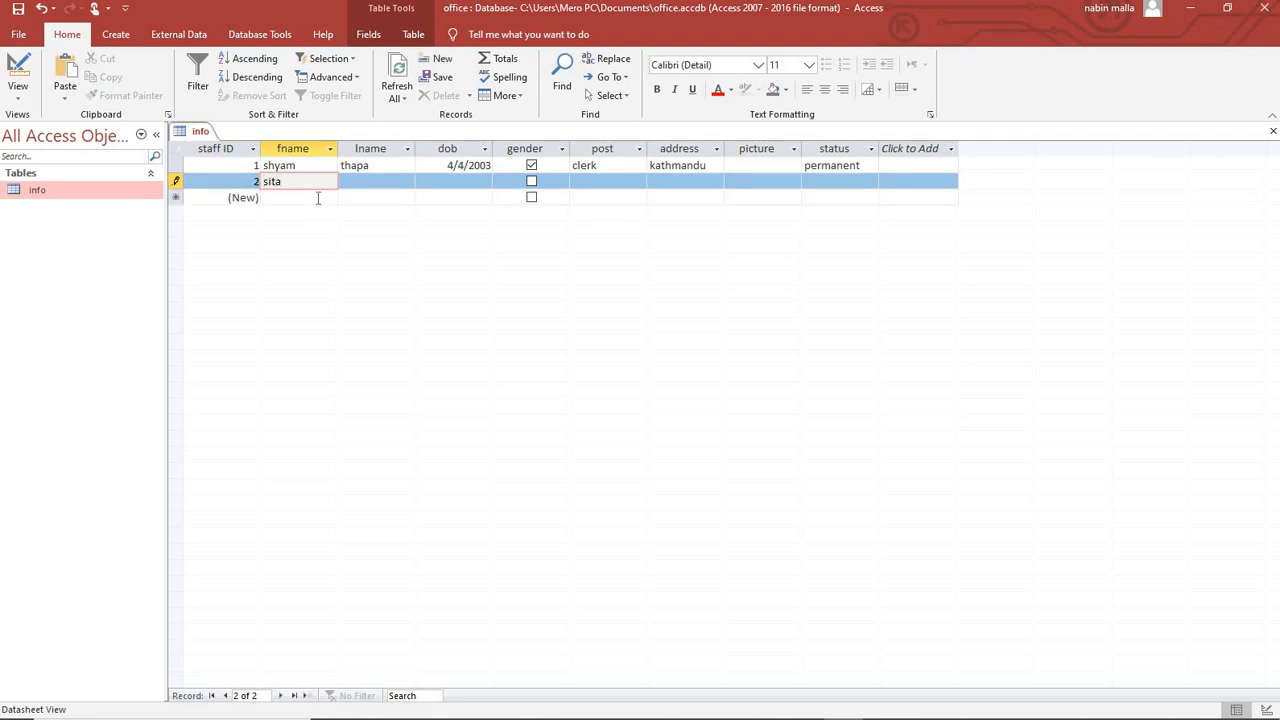
key("Tab")
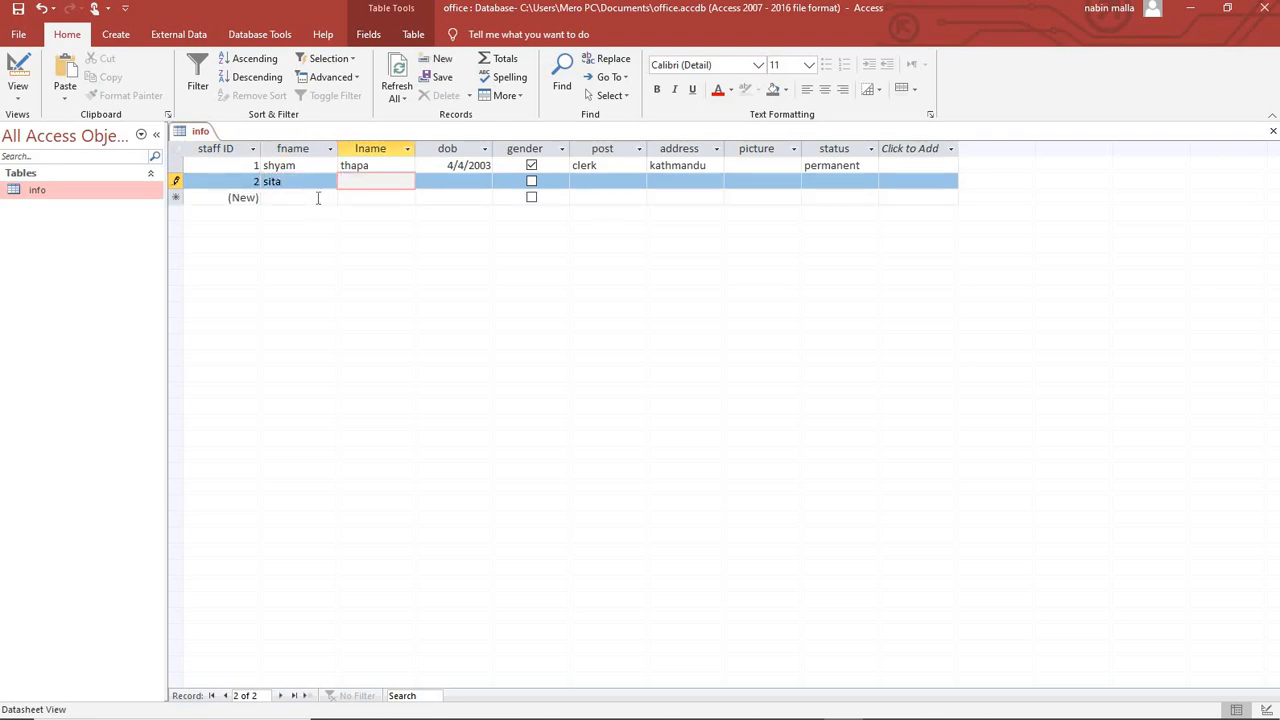
type("pun")
key("Tab")
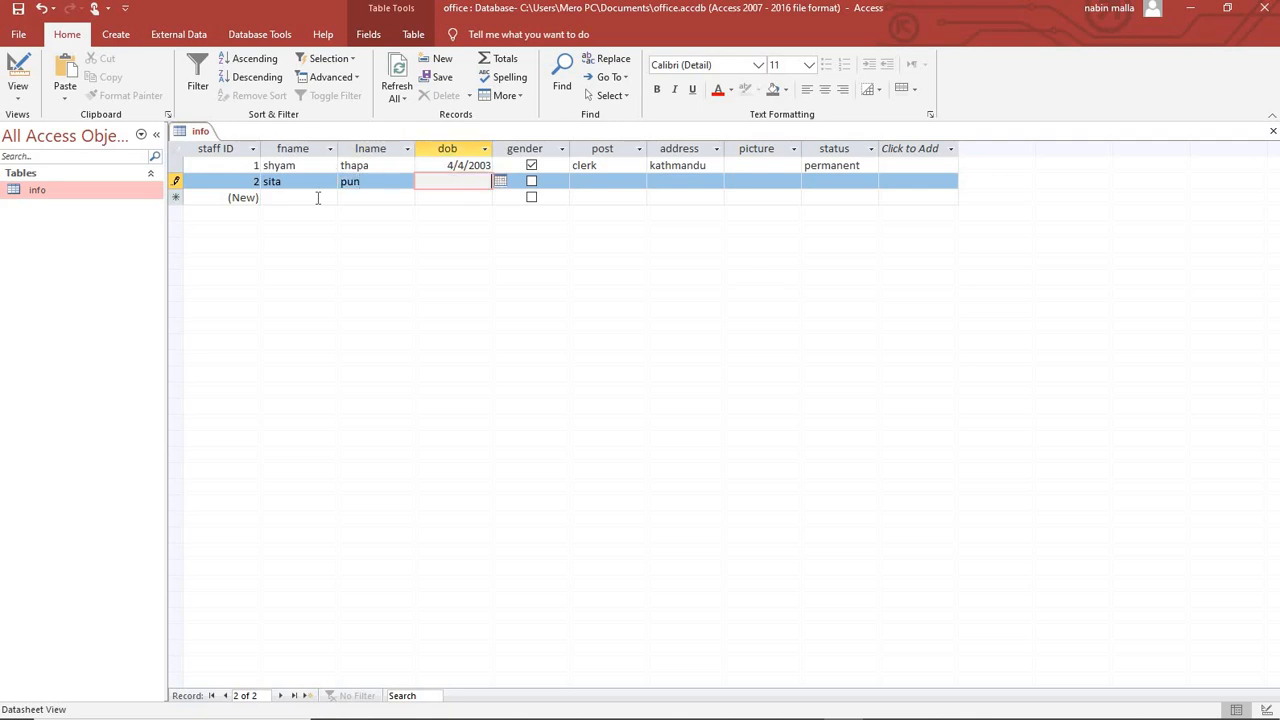
type("4/2/2008")
key("Tab")
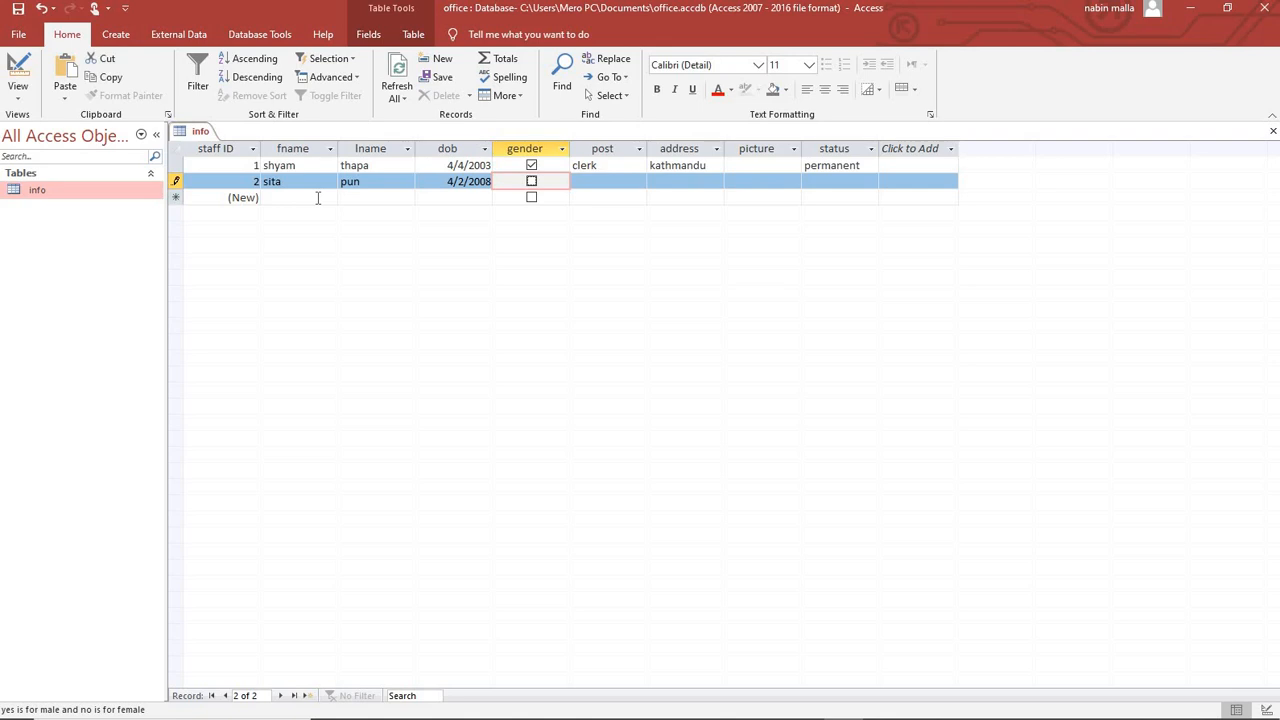
Leave gender unticked, enter post manager, address pokhara, status temporary, and save record 2.
key("Tab")
type("manager")
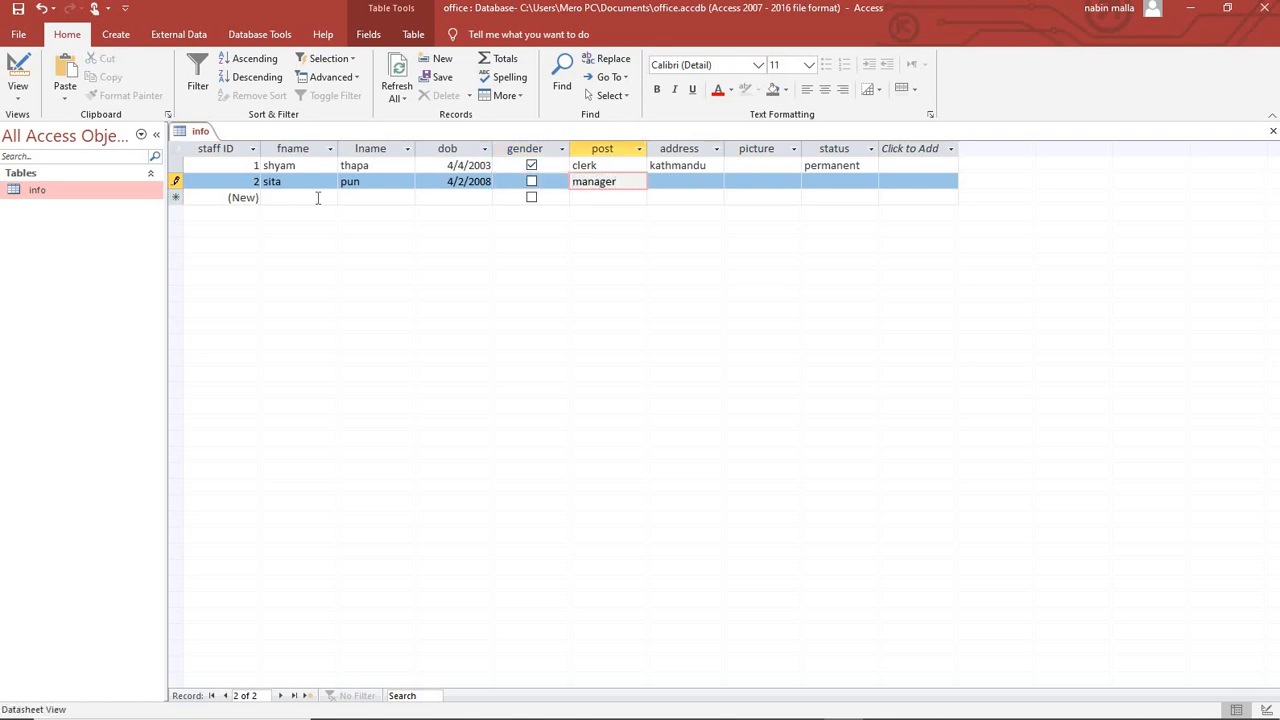
key("Tab")
type("po")
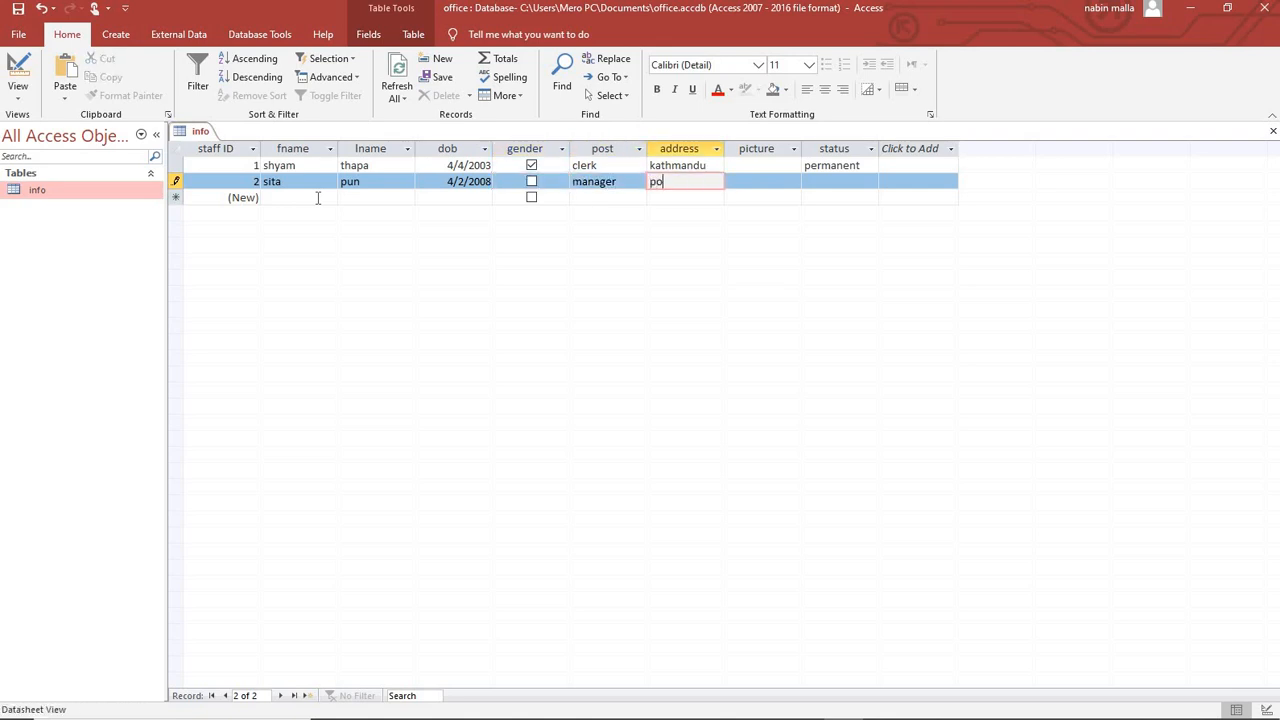
type("khara")
key("Tab")
key("Tab")
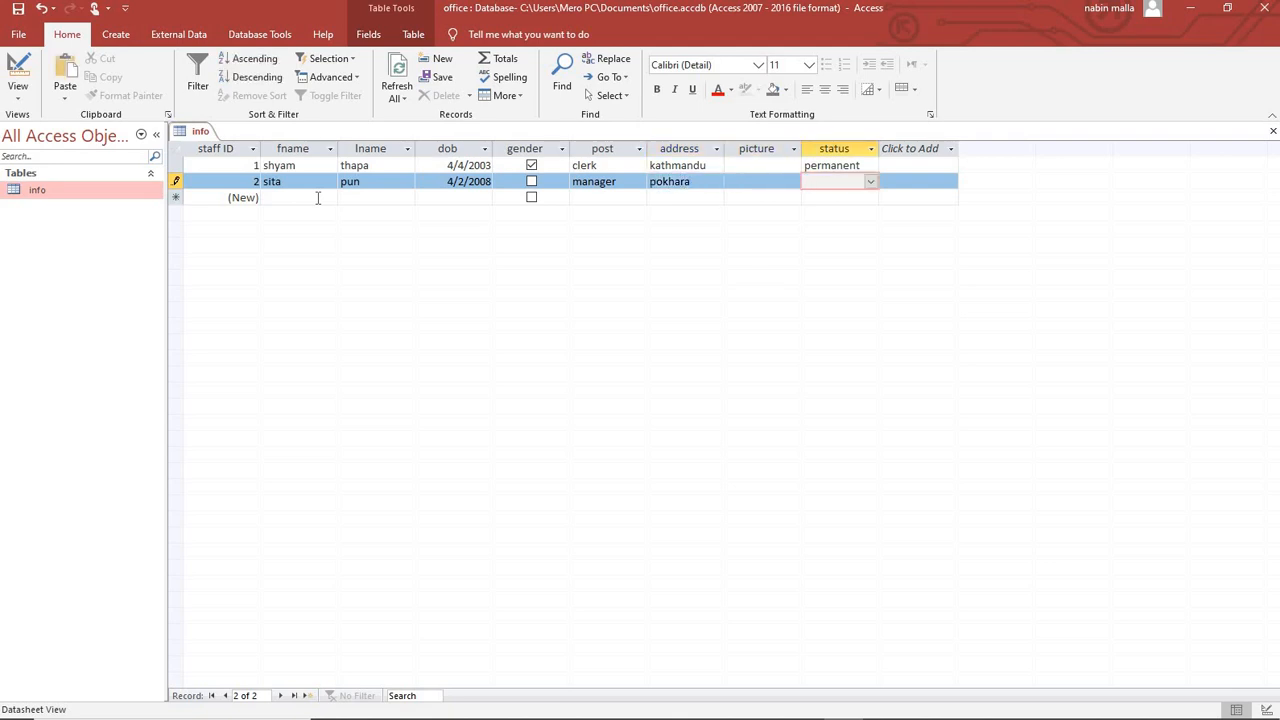
type("temporary")
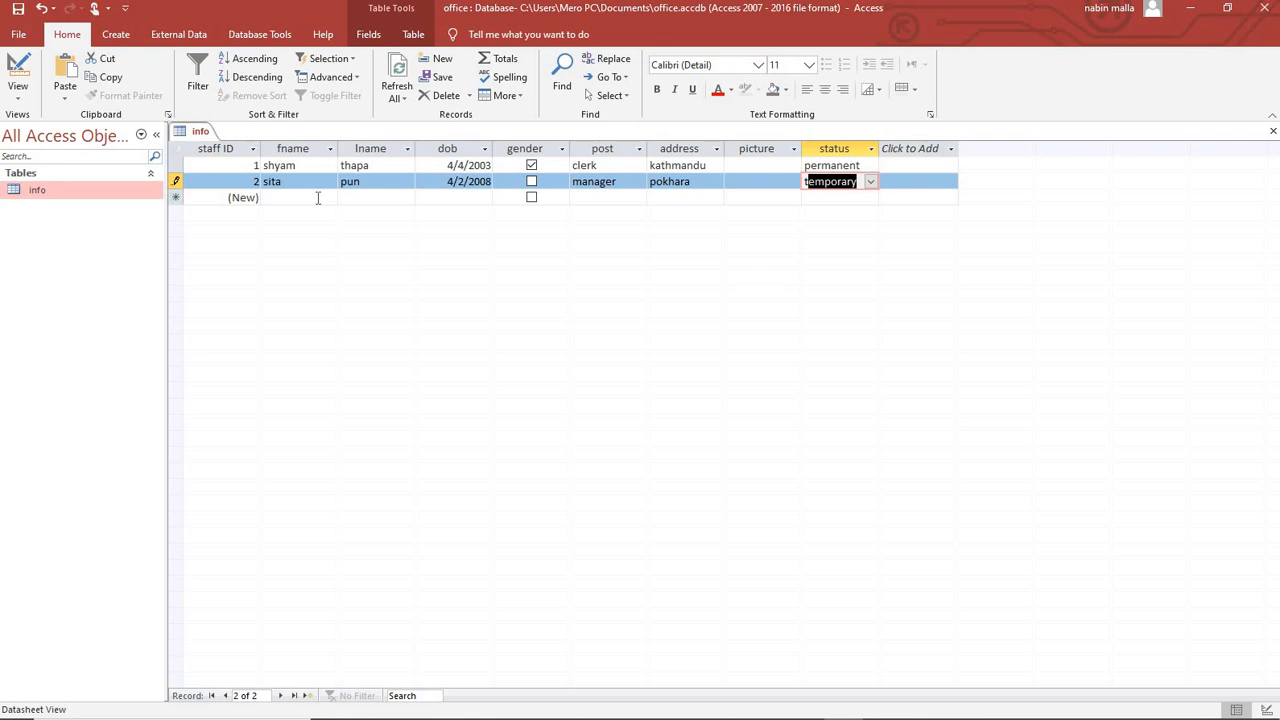
key("Tab")
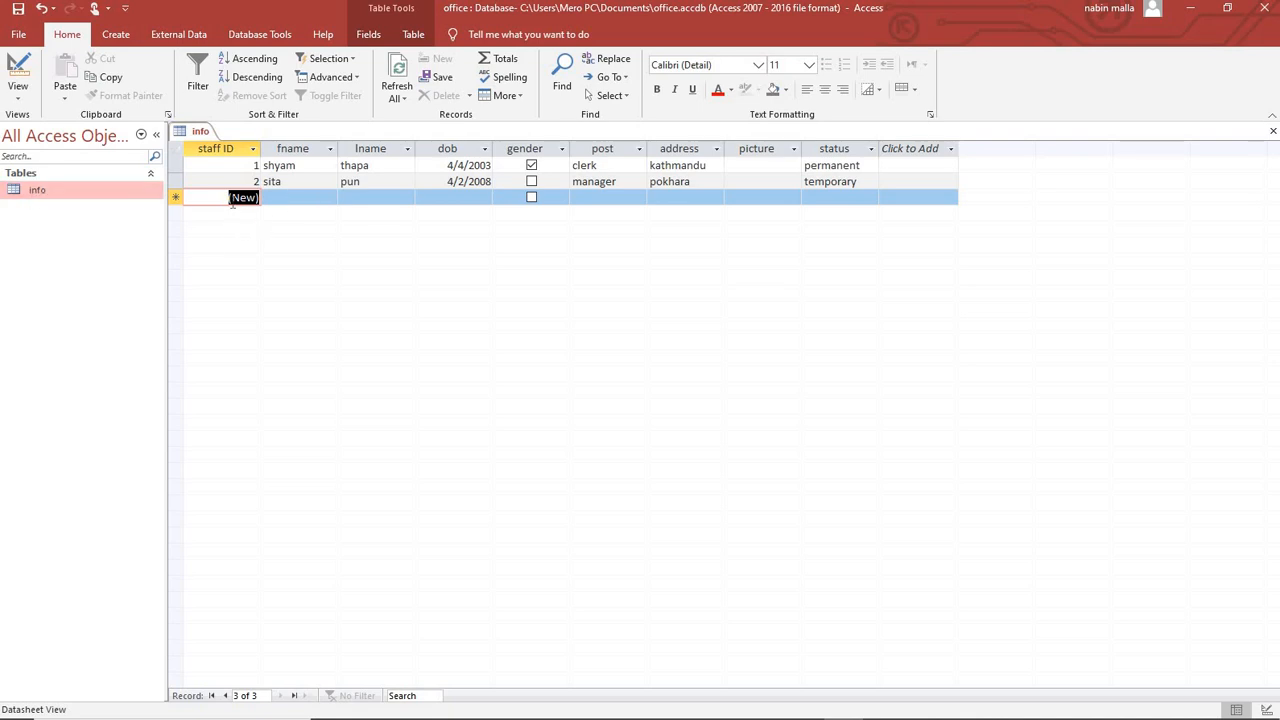
Start record 3 with the staff member's first and last names and dob 5/6/2006.
left_click(295, 199)
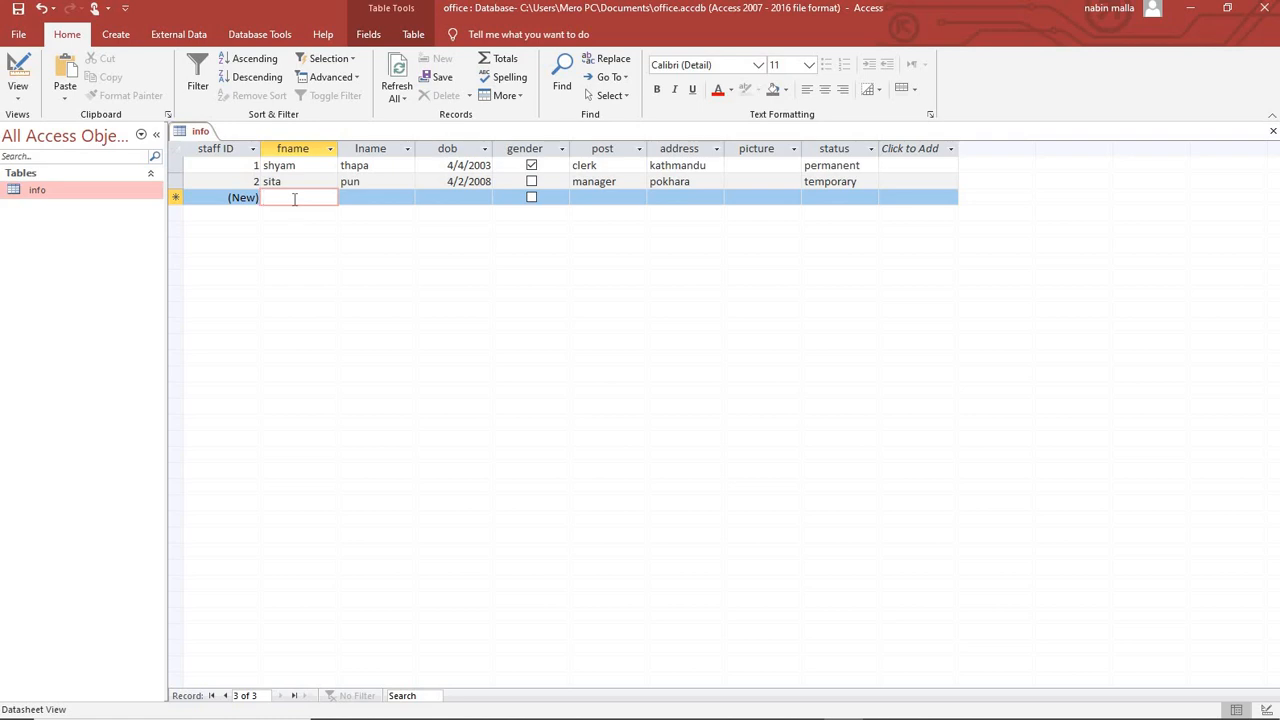
type("gopa")
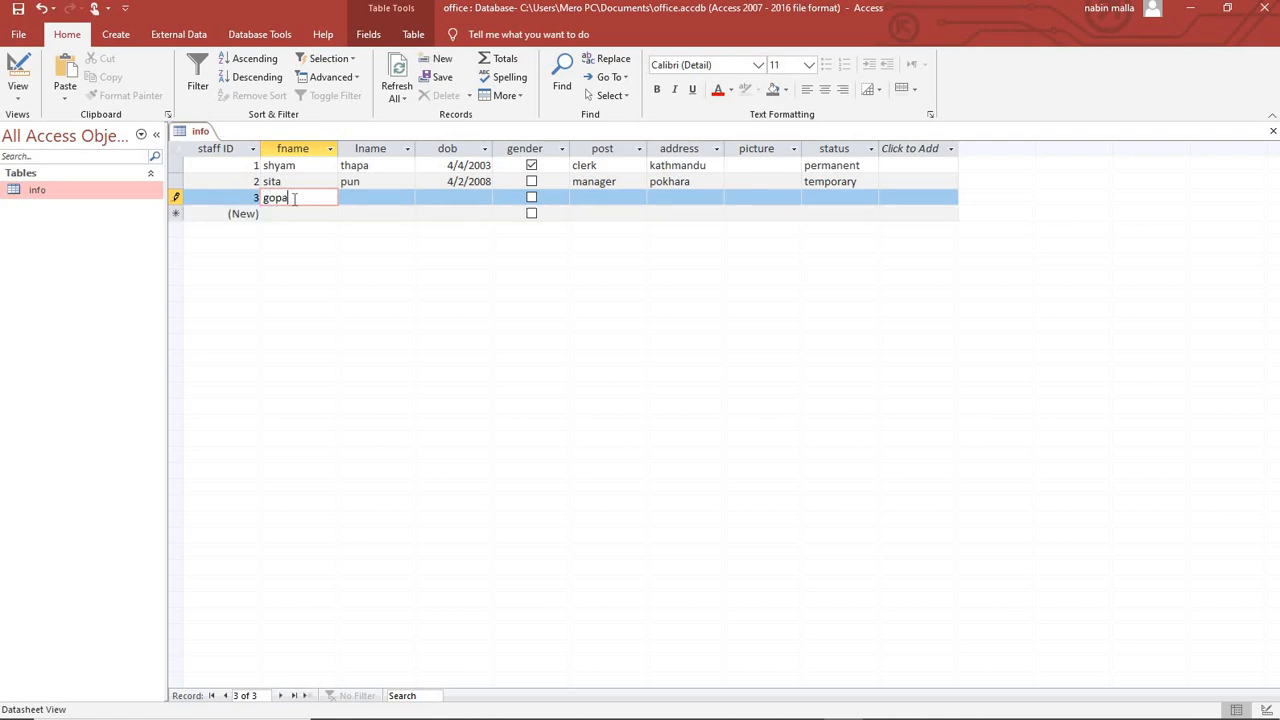
type("l")
key("Tab")
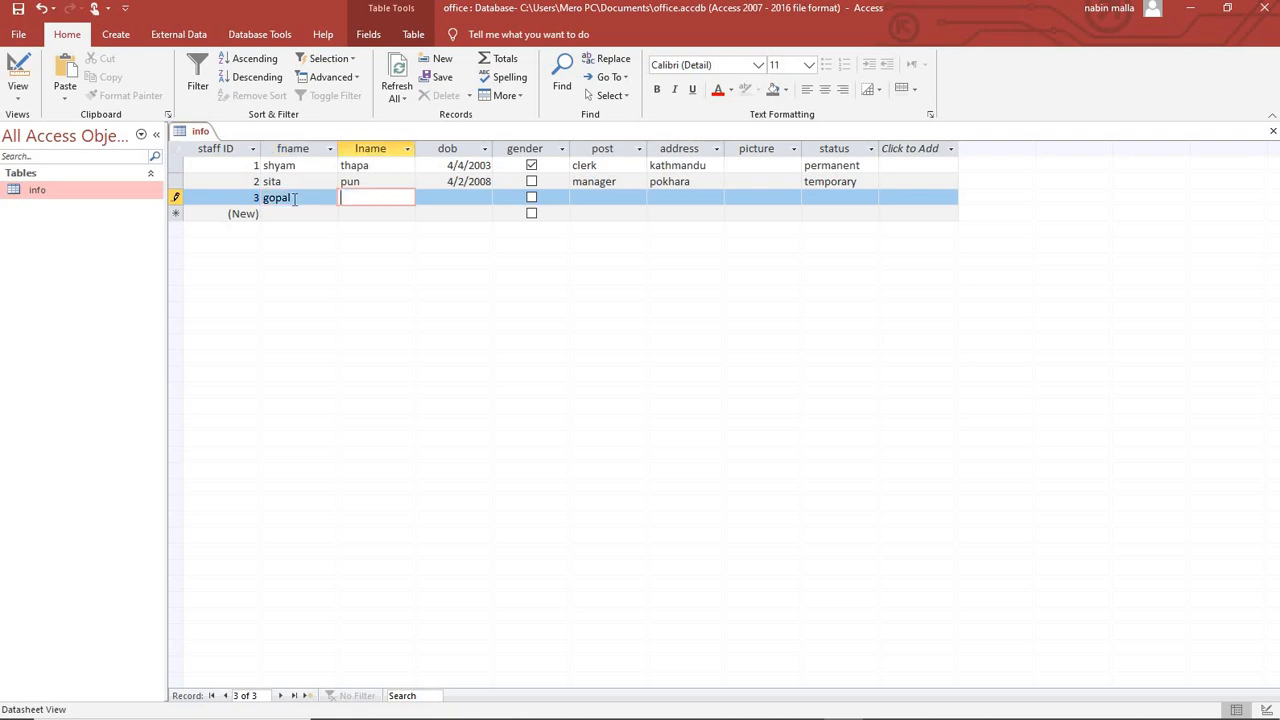
type("thapa")
key("Tab")
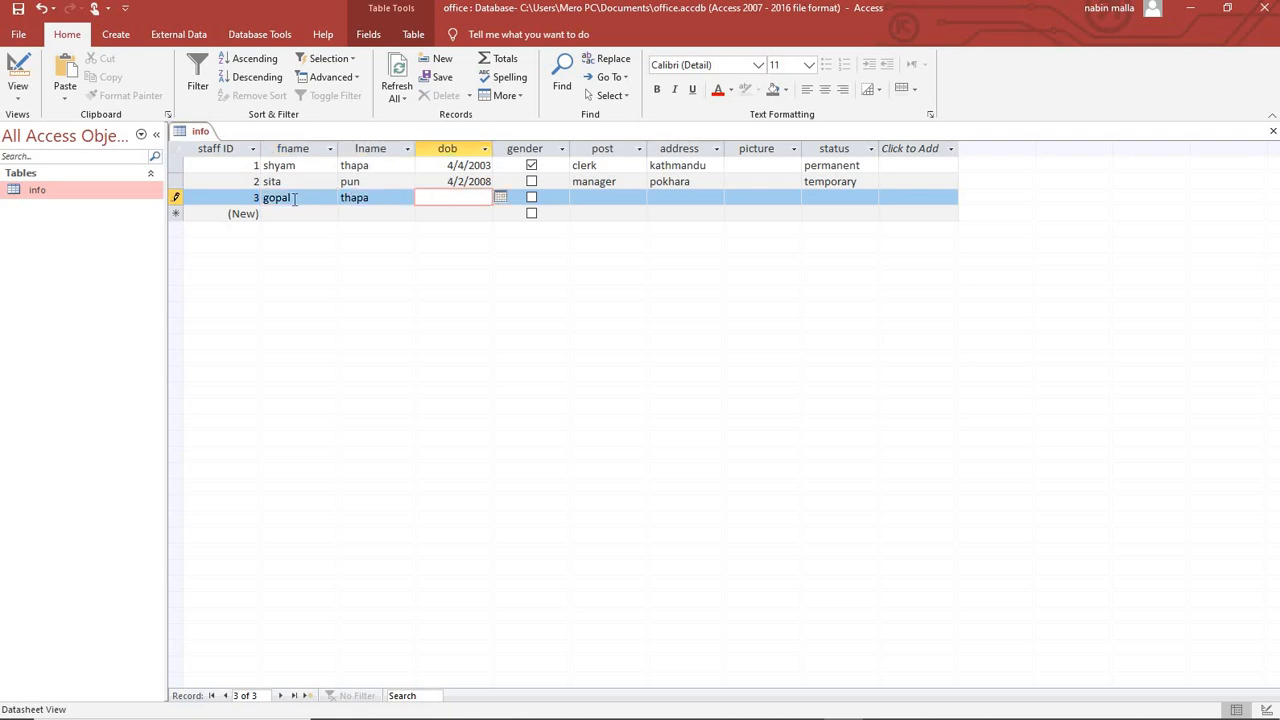
type("5/6/2006")
key("Tab")
Tick gender, enter post officer, address pokhara, status permanent, and save record 3.
key("space")
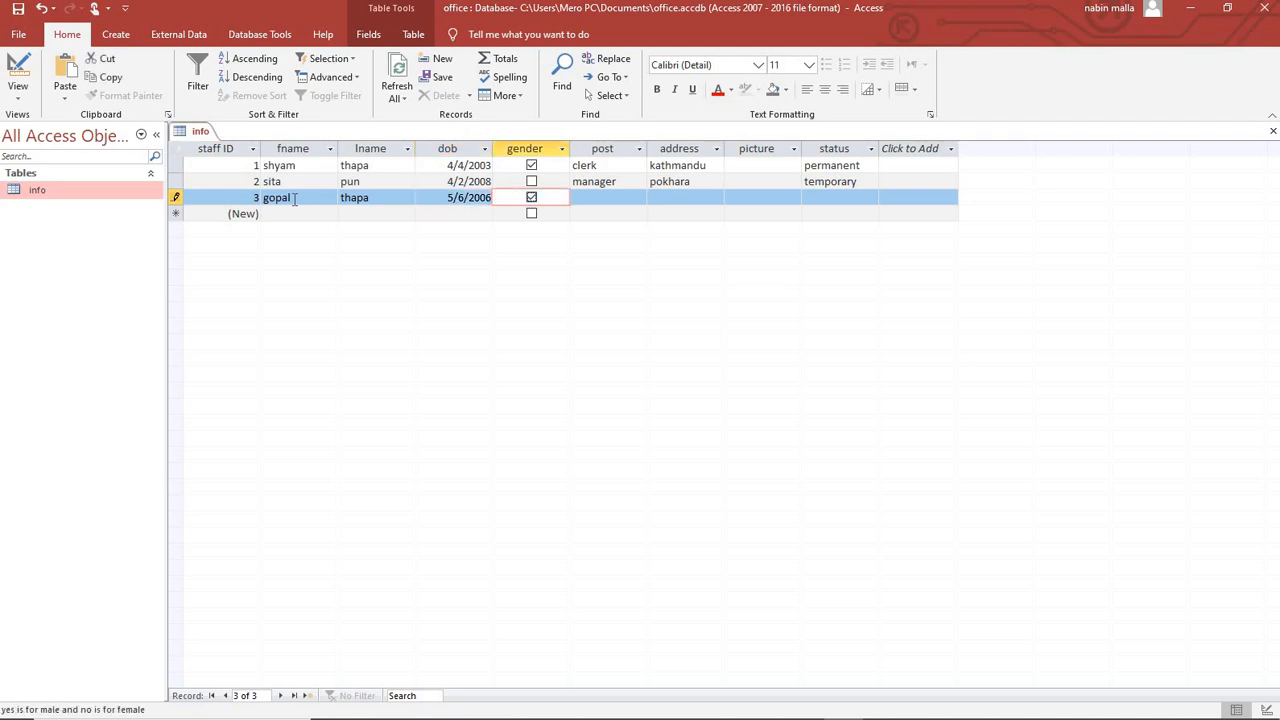
key("Tab")
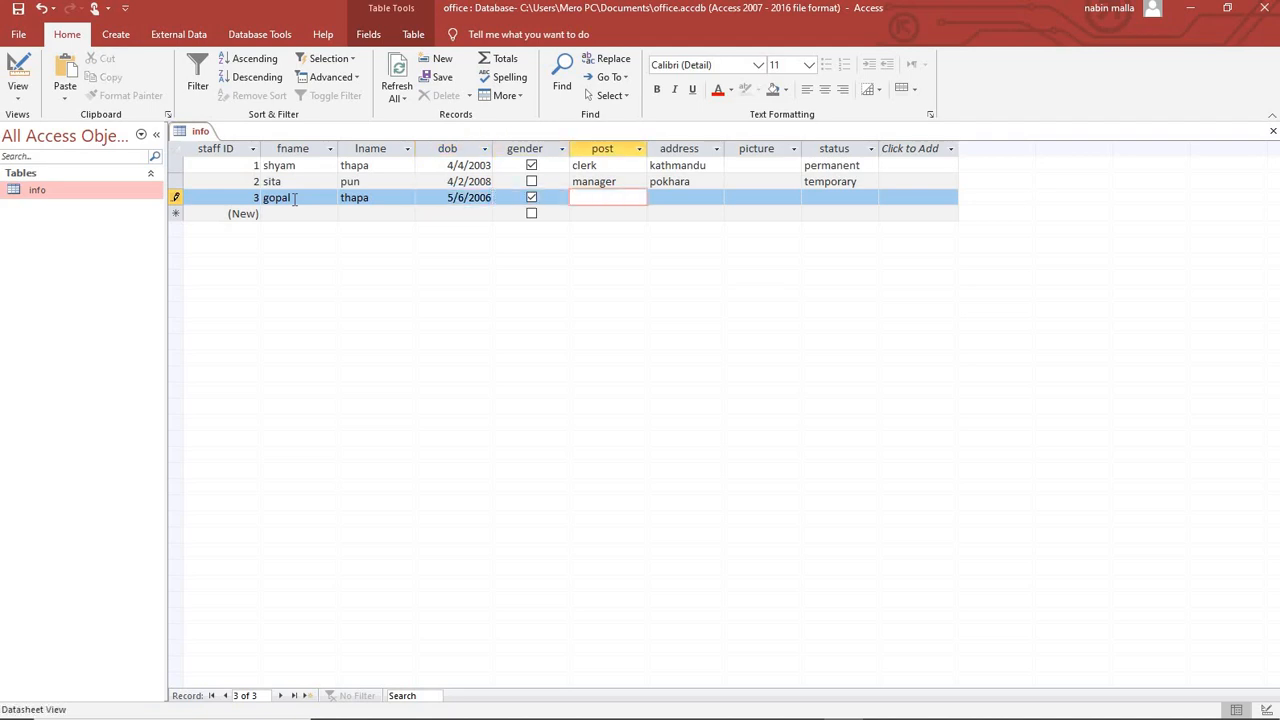
type("officer")
key("Tab")
type("po")
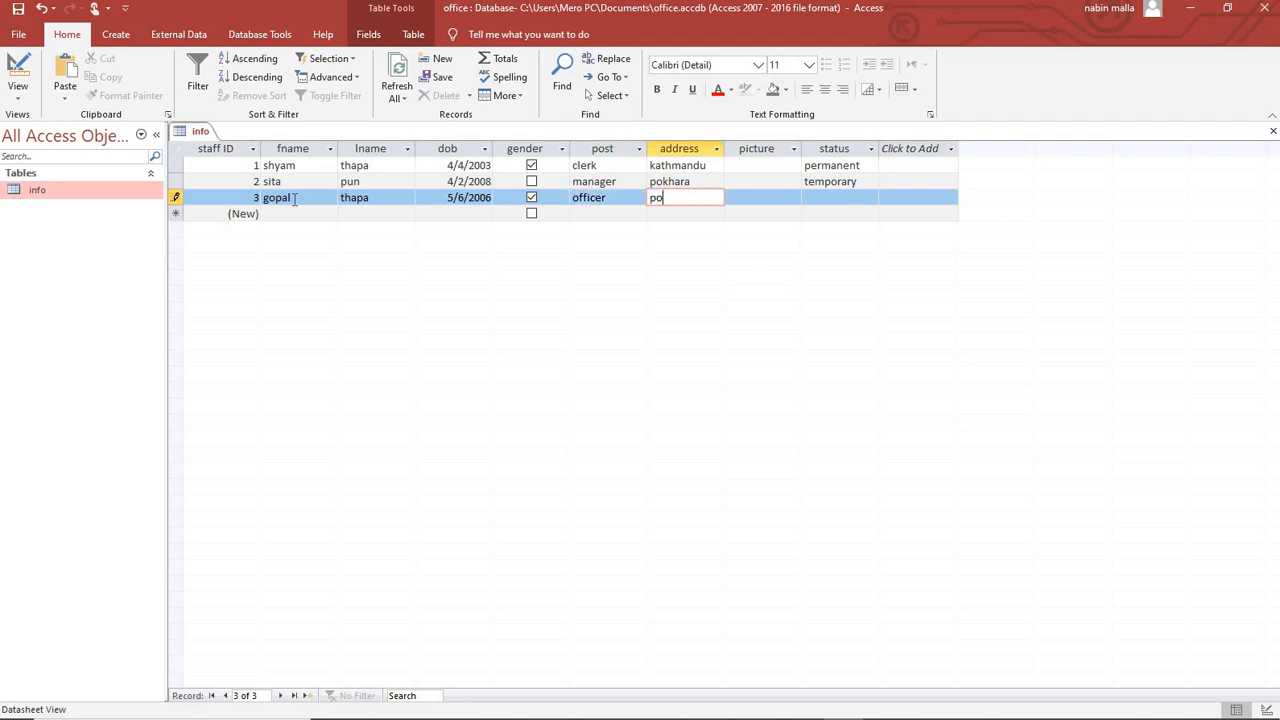
type("khara")
key("Tab")
key("Tab")
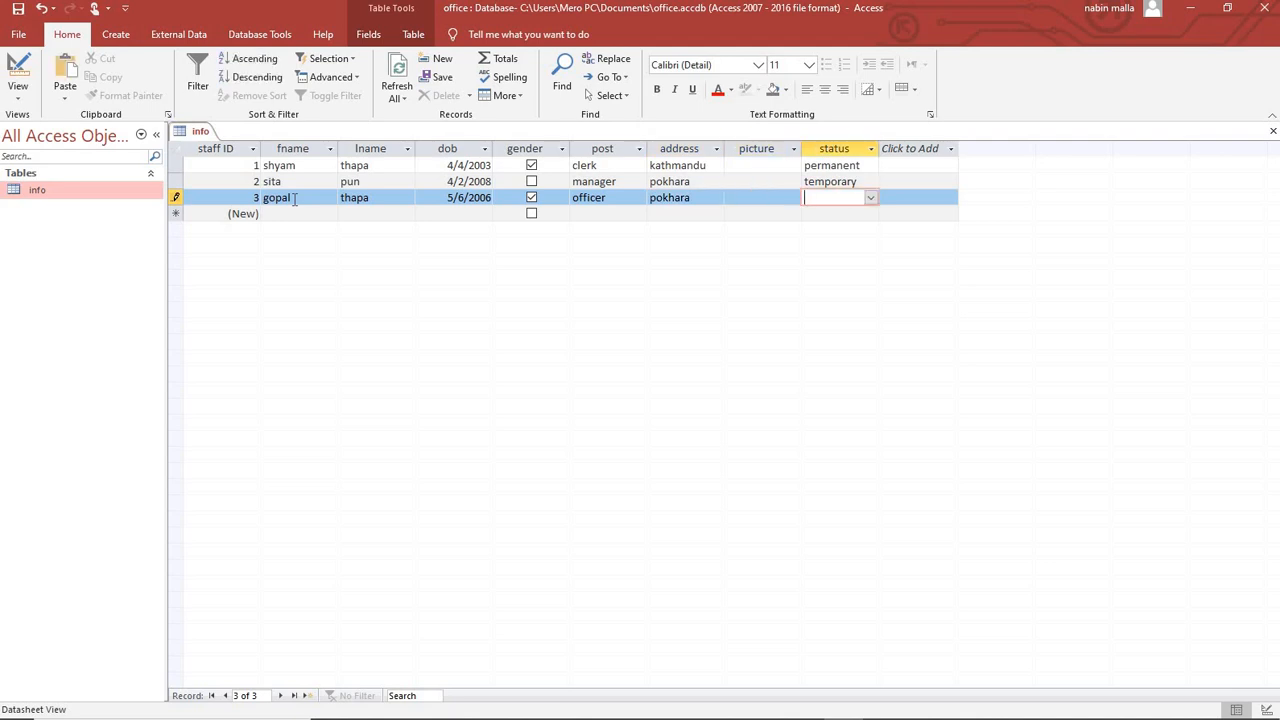
type("permanent")
key("Tab")
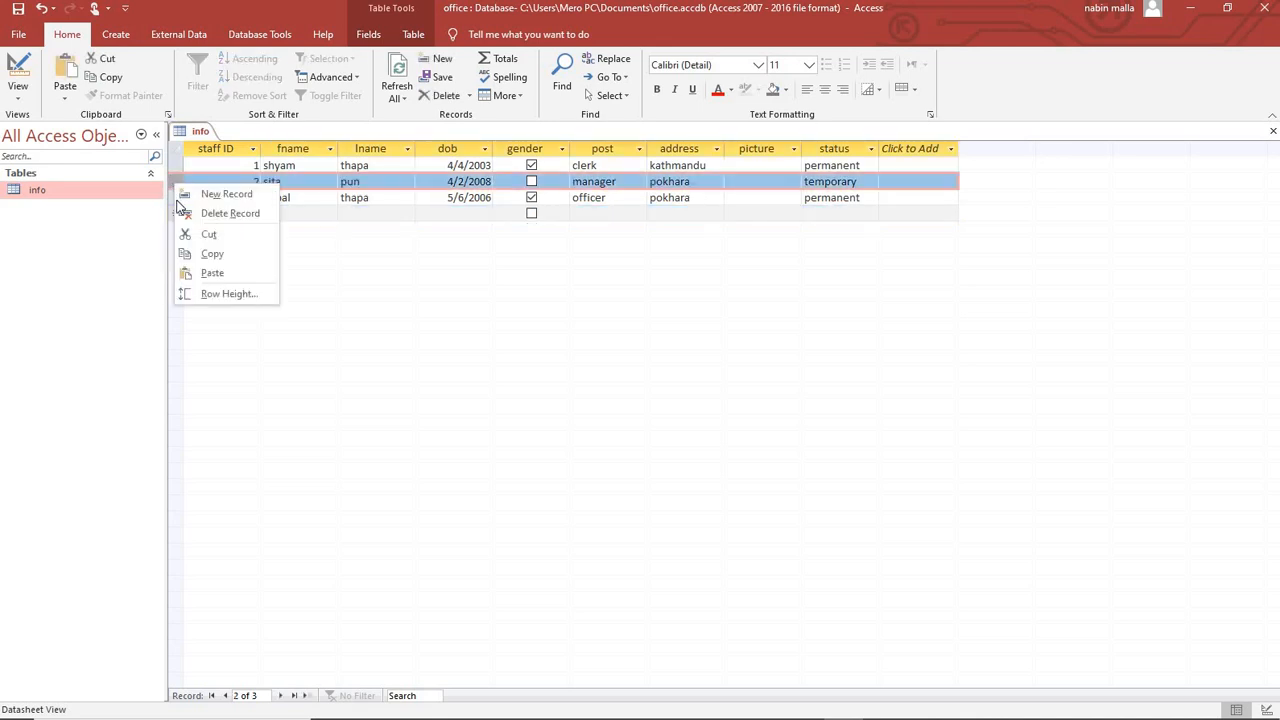
Delete record 2 (manager, temporary) and confirm the deletion.
left_click(183, 217)
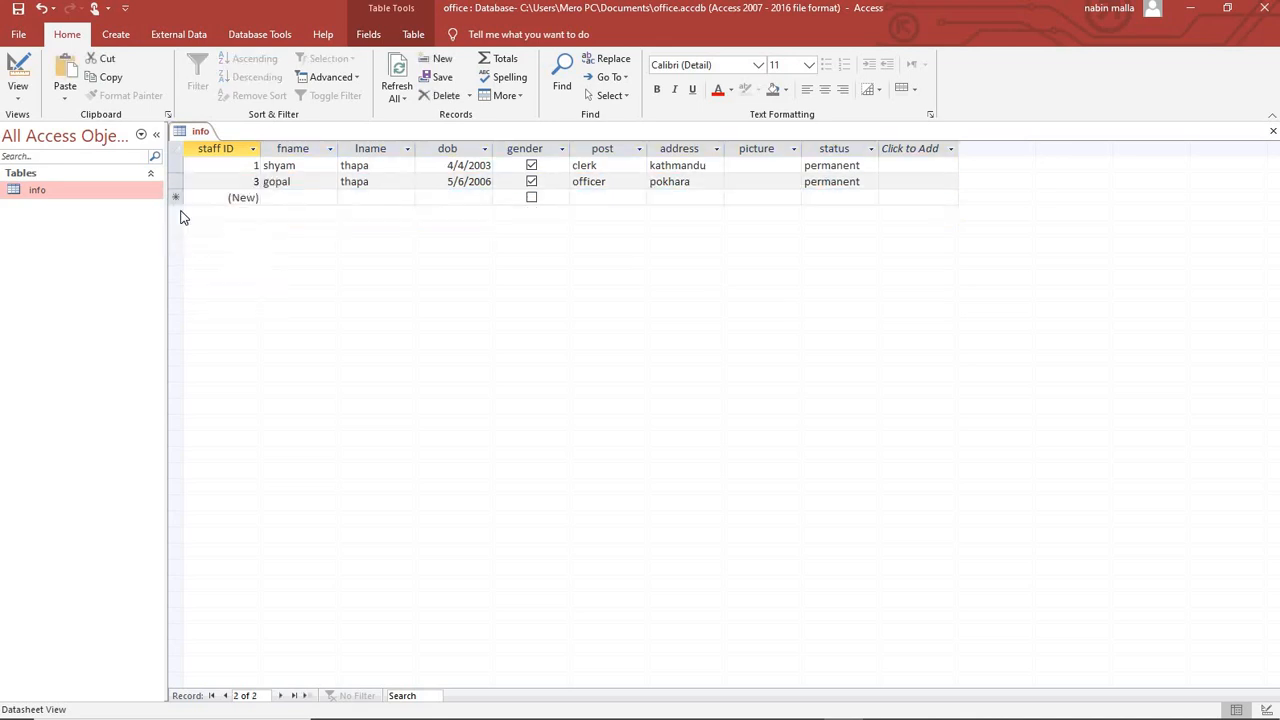
left_click(622, 421)
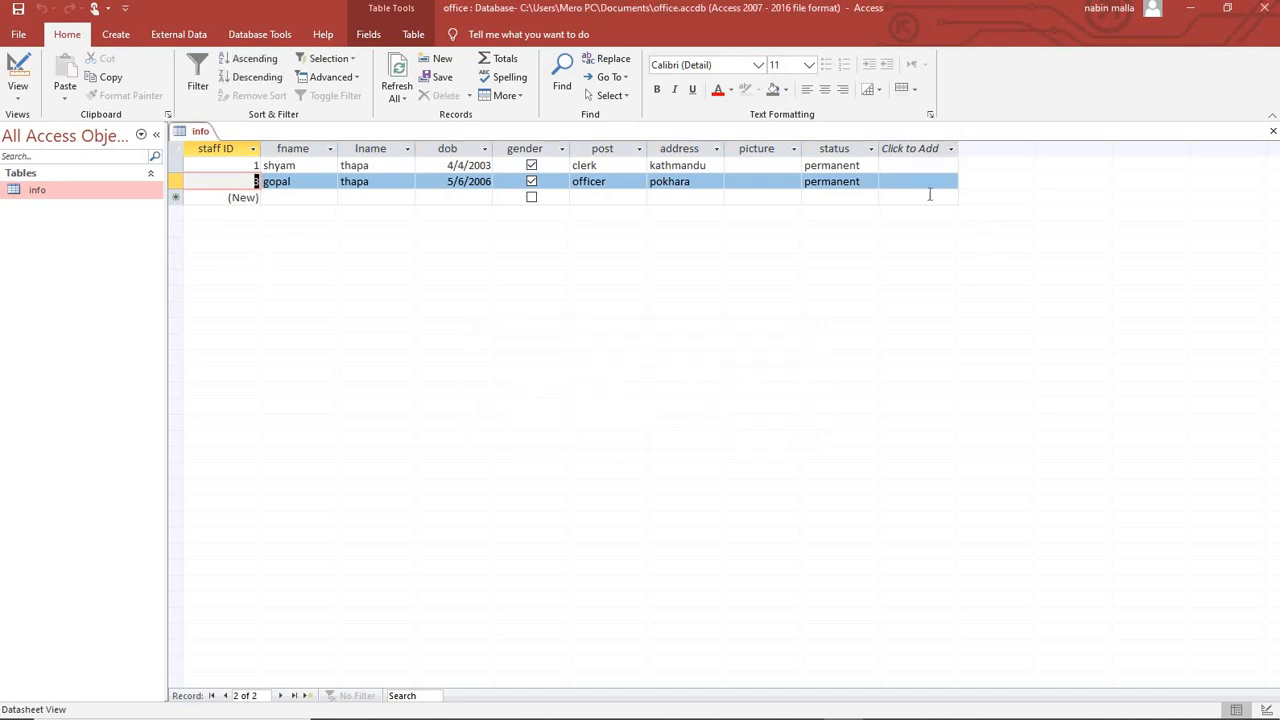
left_click(926, 181)
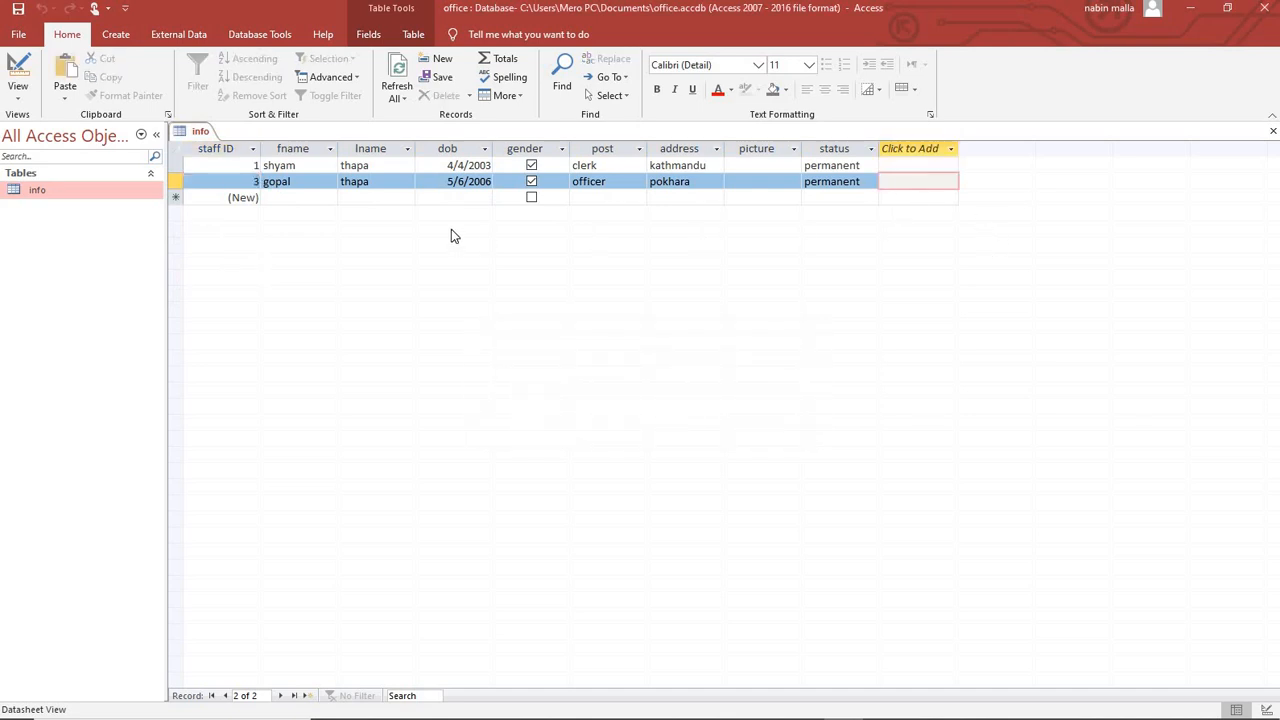